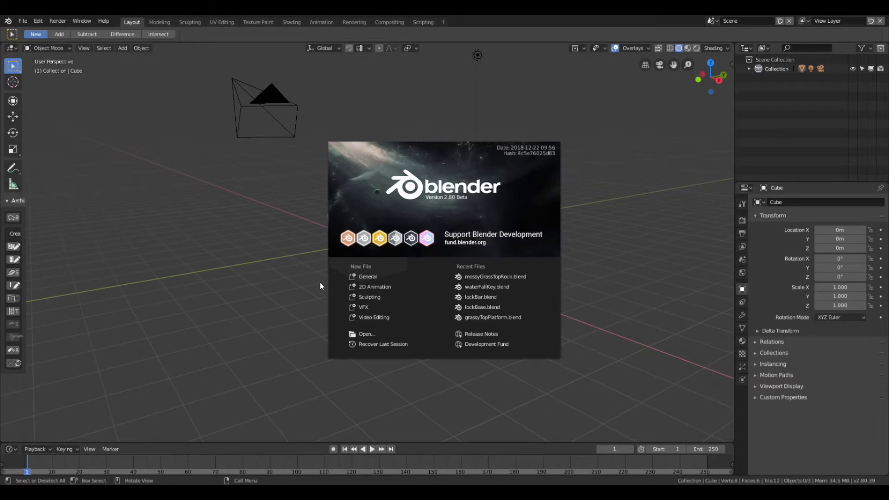
- Start a new General file and switch the default cube to Edit Mode
left_click(369, 276)
middle_click_drag(324, 257, 338, 279)
scroll(334, 263, "up", 5)
scroll(335, 267, "down", 4)
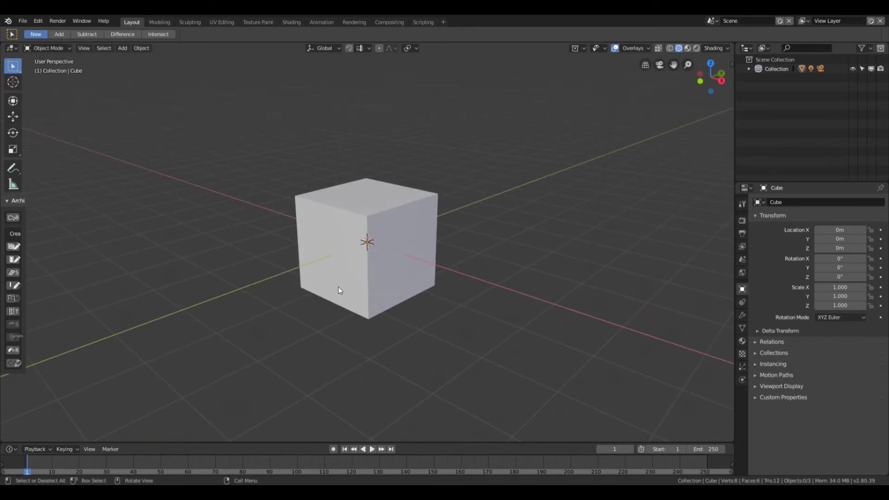
key("ctrl")
key("ctrl+Tab")
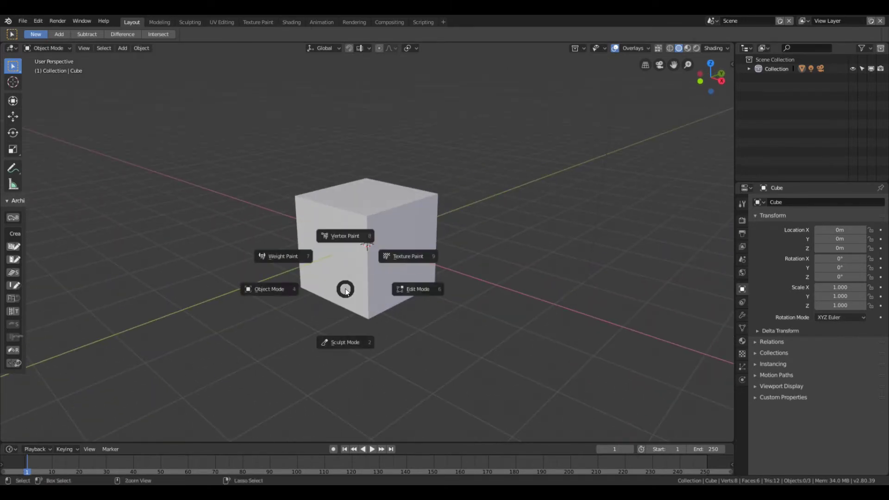
left_click(412, 291)
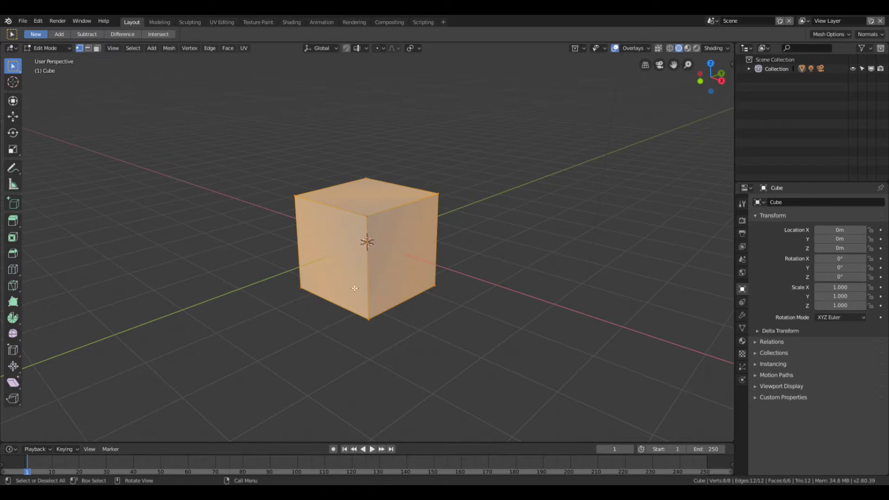
- Subdivide the entire cube mesh four times
middle_click_drag(326, 278, 367, 274)
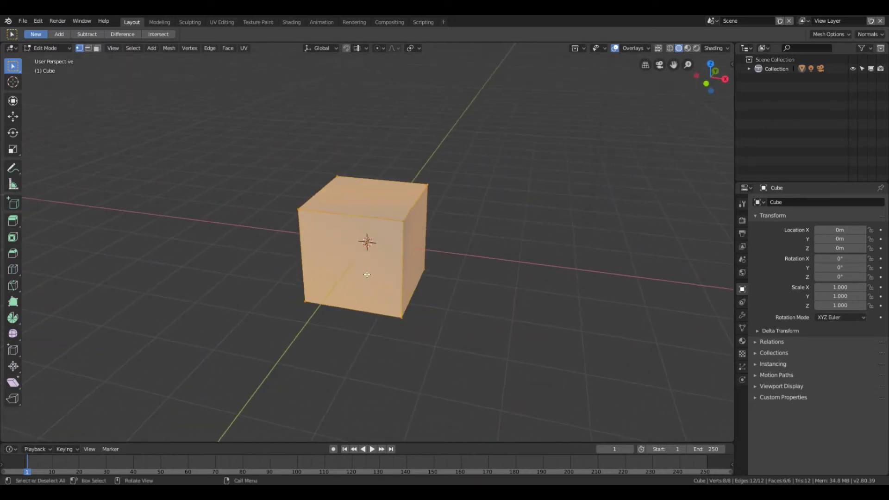
right_click(290, 244)
left_click(257, 249)
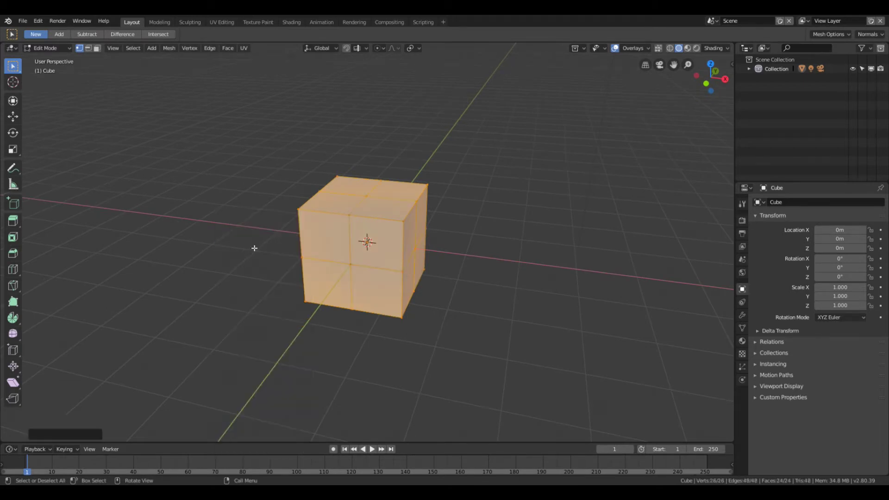
right_click(273, 243)
left_click(261, 244)
right_click(261, 245)
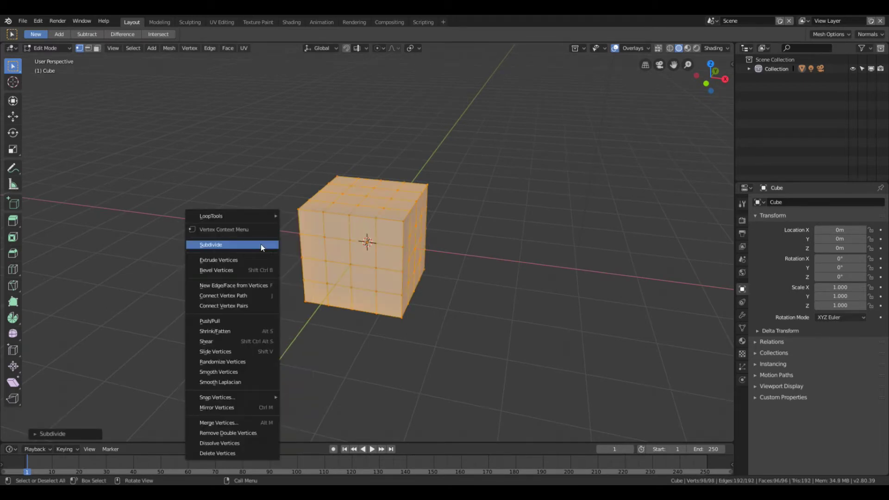
left_click(260, 244)
right_click(266, 242)
left_click(265, 243)
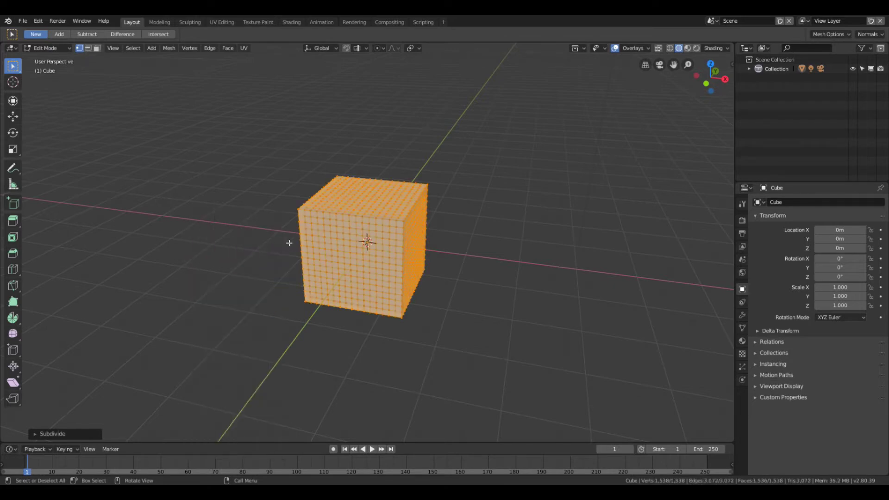
- Scale the subdivided cube up uniformly on all axes
middle_click_drag(288, 242, 322, 247)
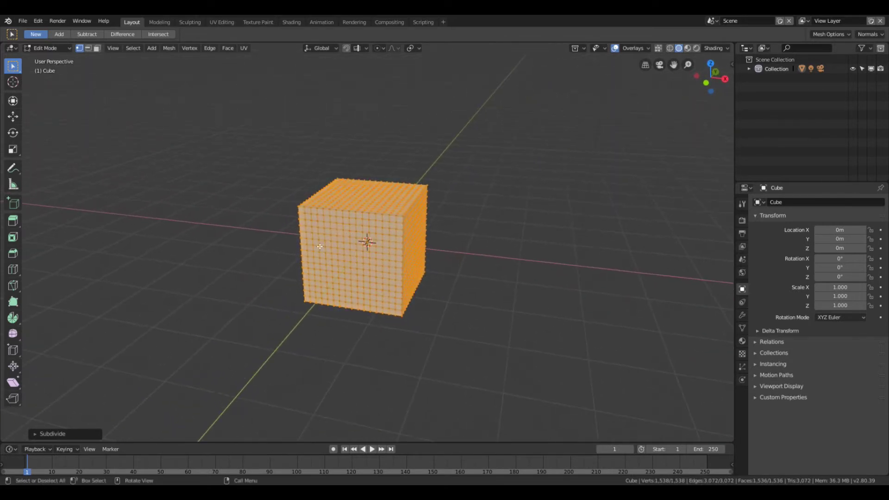
key("s")
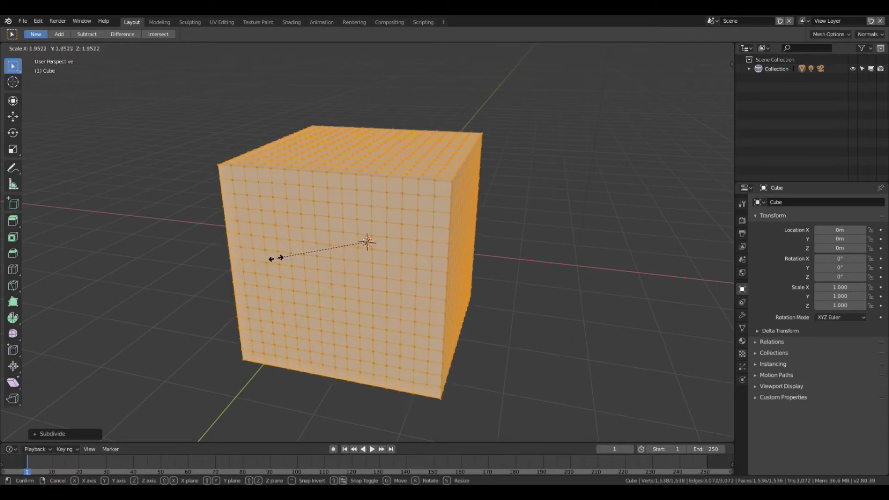
left_click(240, 266)
- Examine the enlarged cube's subdivision grid up close and from several sides
scroll(332, 217, "down", 4)
middle_click_drag(333, 218, 366, 241)
scroll(367, 259, "up", 6)
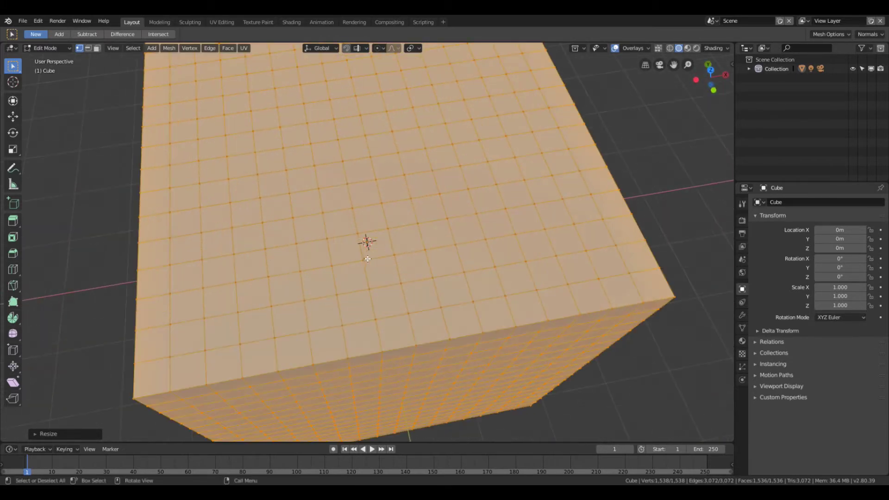
scroll(368, 242, "down", 5)
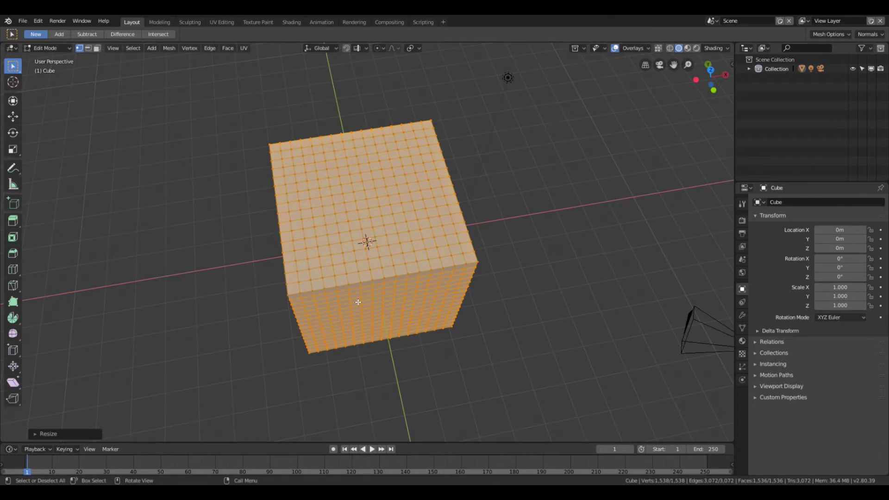
middle_click_drag(349, 312, 377, 306)
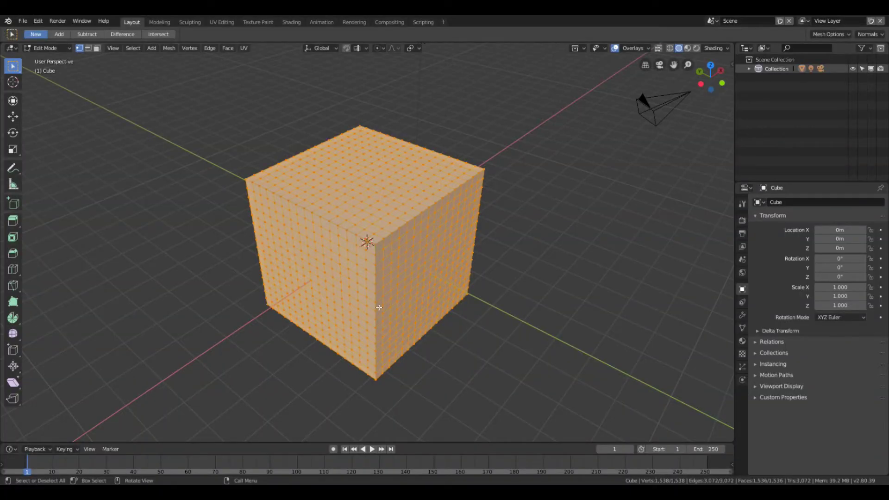
scroll(377, 310, "up", 7)
scroll(383, 314, "down", 6)
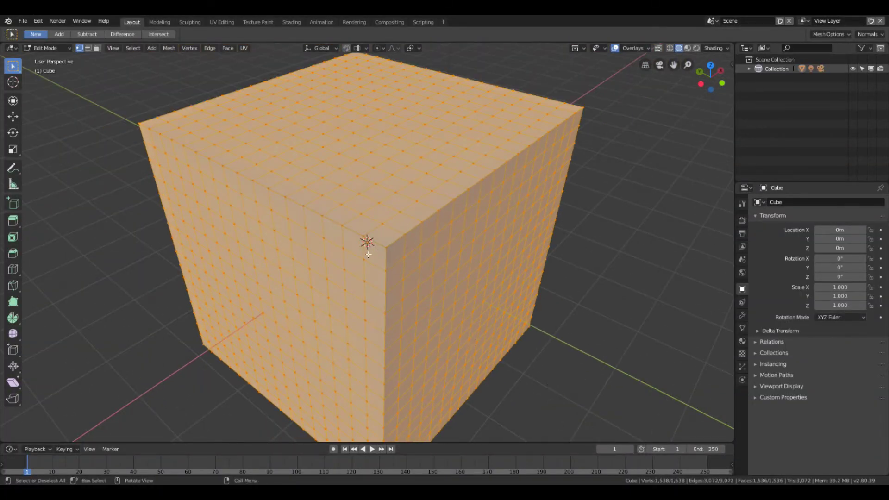
middle_click_drag(368, 254, 388, 259)
scroll(368, 248, "down", 2)
scroll(341, 250, "up", 2)
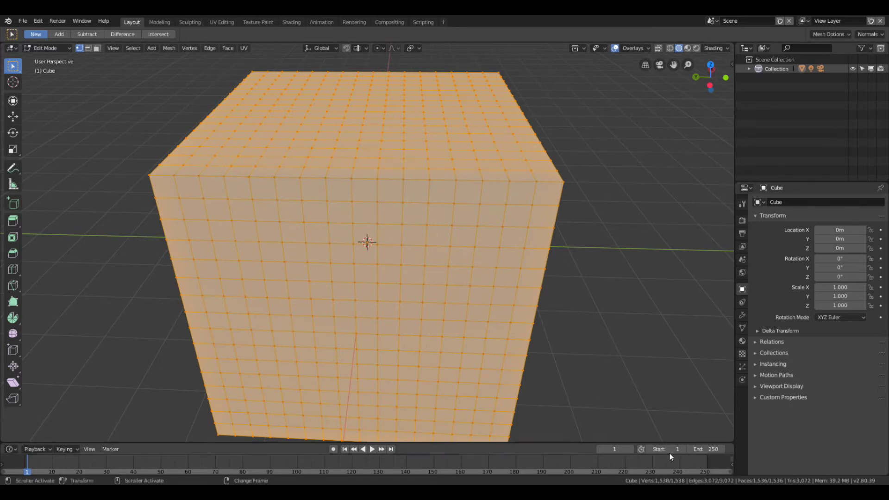
middle_click_drag(423, 269, 370, 275)
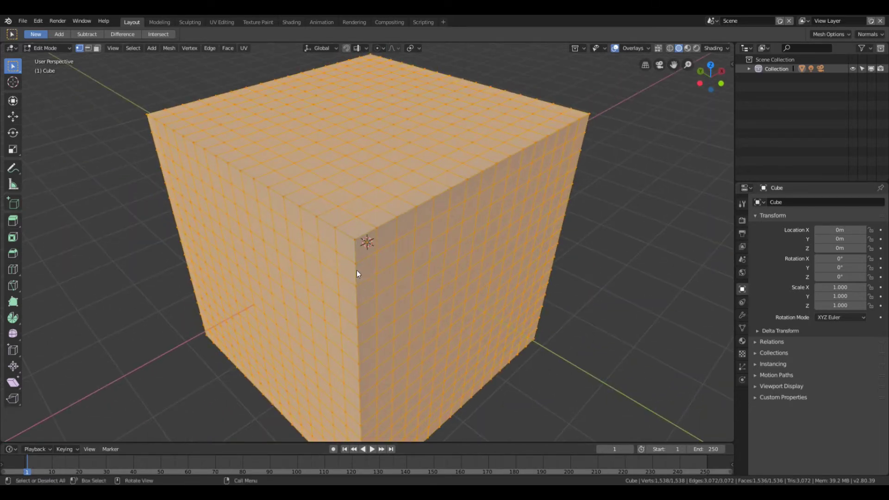
scroll(363, 264, "down", 3)
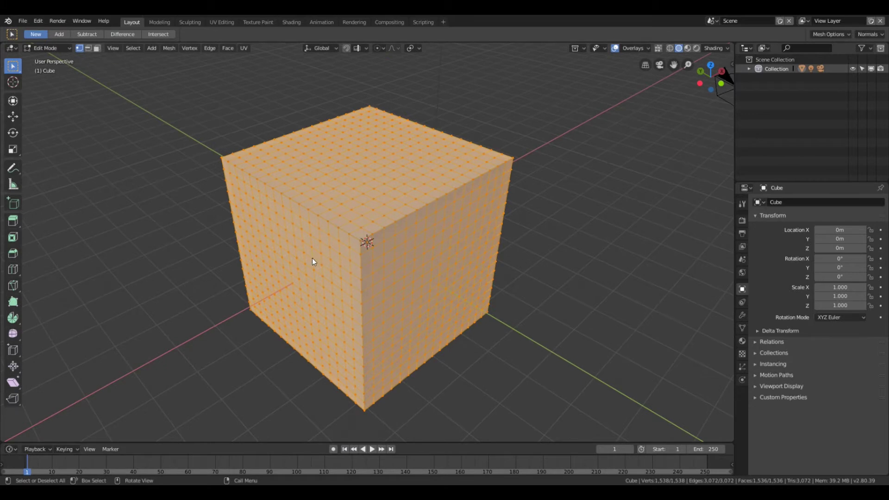
- Open the Sculpting workspace and sculpt raised Draw strokes around one upper corner of the cube
left_click(189, 23)
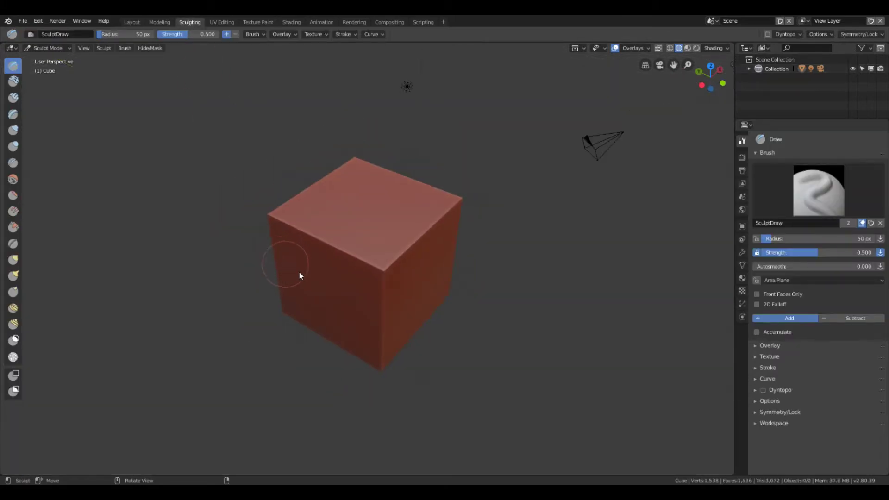
mouse_move(299, 274)
middle_mouse_down()
mouse_move(321, 234)
mouse_move(302, 266)
mouse_move(291, 263)
middle_mouse_up()
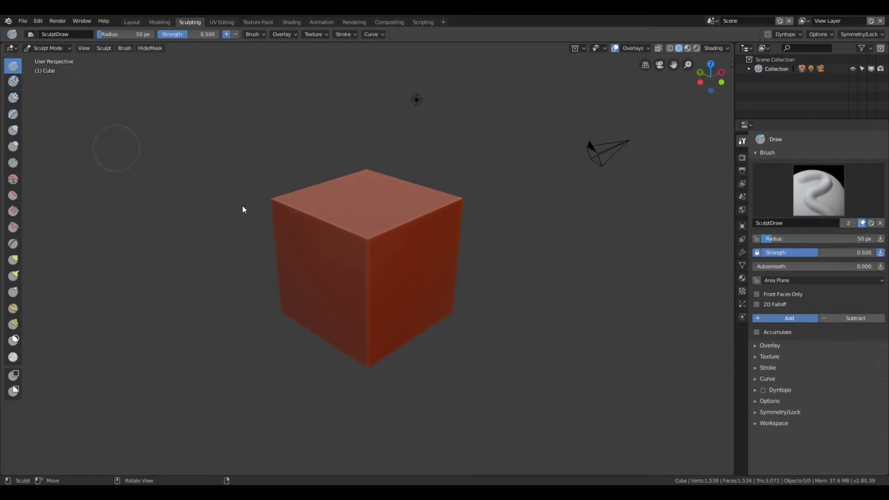
mouse_move(319, 221)
left_mouse_down()
mouse_move(333, 250)
mouse_move(373, 254)
mouse_move(418, 230)
mouse_move(426, 252)
mouse_move(399, 282)
mouse_move(346, 279)
mouse_move(302, 222)
mouse_move(278, 224)
left_mouse_up()
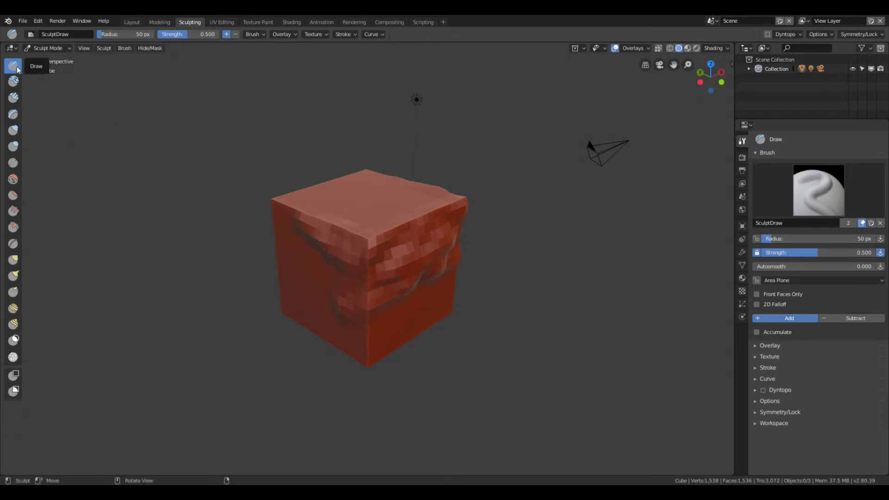
mouse_move(205, 193)
middle_mouse_down()
mouse_move(276, 235)
mouse_move(256, 221)
middle_mouse_up()
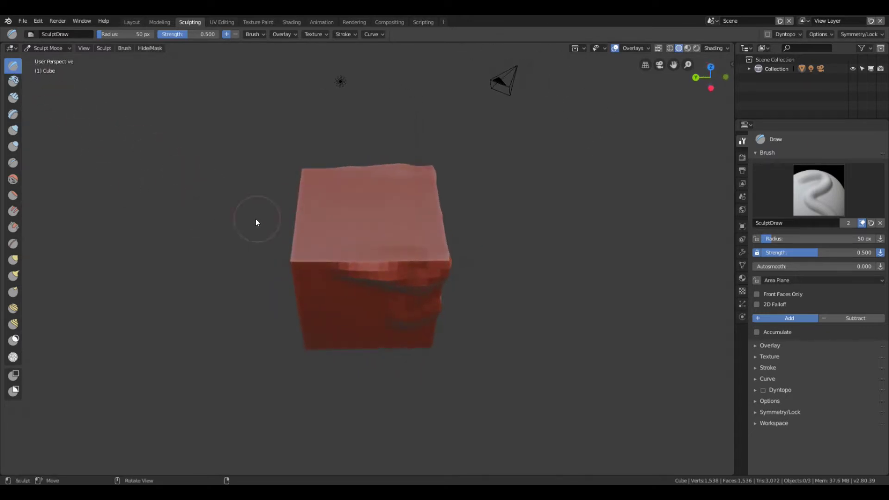
- Disable Symmetry X for sculpting and check the symmetry settings
left_click(103, 48)
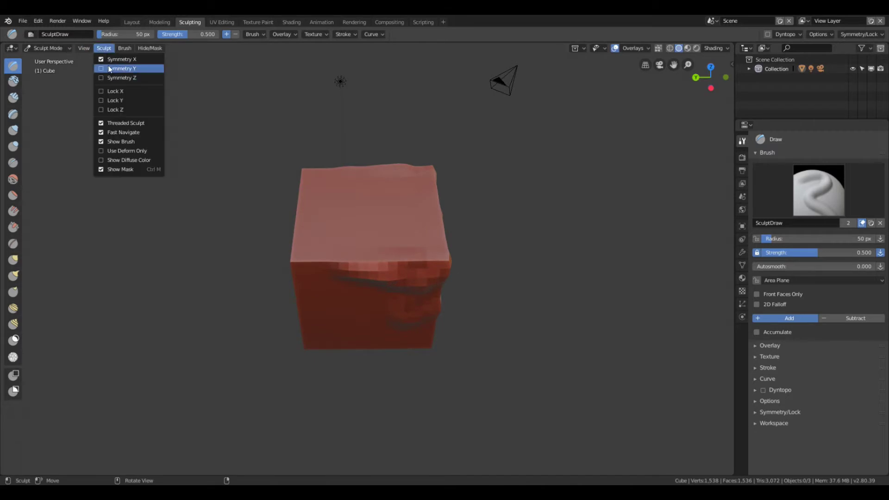
left_click(101, 60)
mouse_move(291, 225)
middle_mouse_down()
mouse_move(285, 214)
mouse_move(288, 234)
mouse_move(307, 226)
middle_mouse_up()
left_click(105, 49)
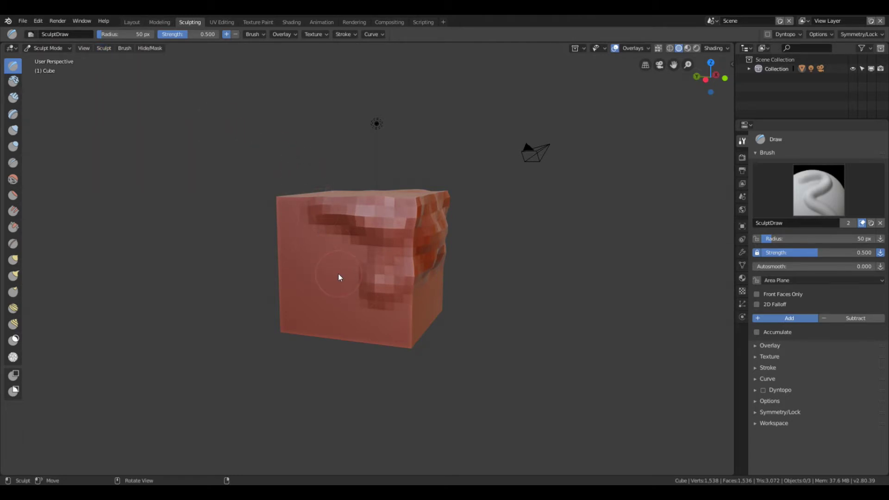
left_click(104, 49)
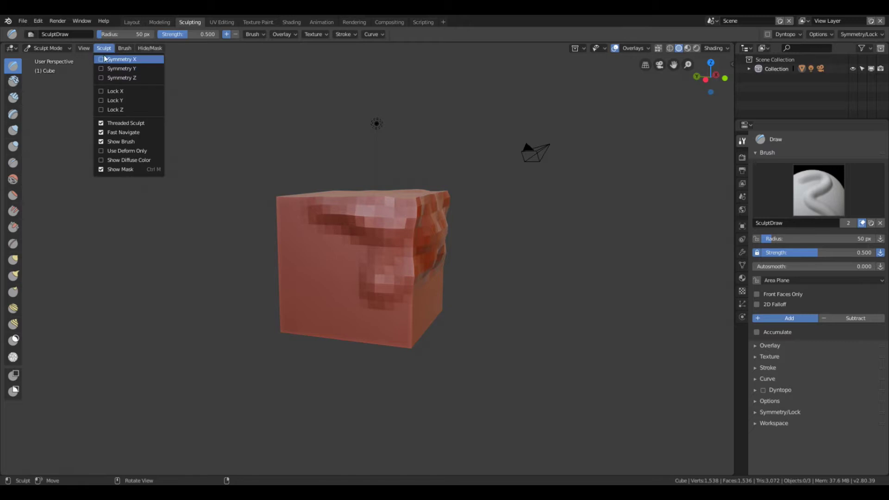
- Sculpt rough Draw strokes along the upper edge of the back face and down around its adjoining corner
middle_click_drag(313, 274, 403, 208)
mouse_move(327, 219)
left_mouse_down()
mouse_move(343, 222)
mouse_move(280, 241)
left_mouse_up()
left_click(107, 49)
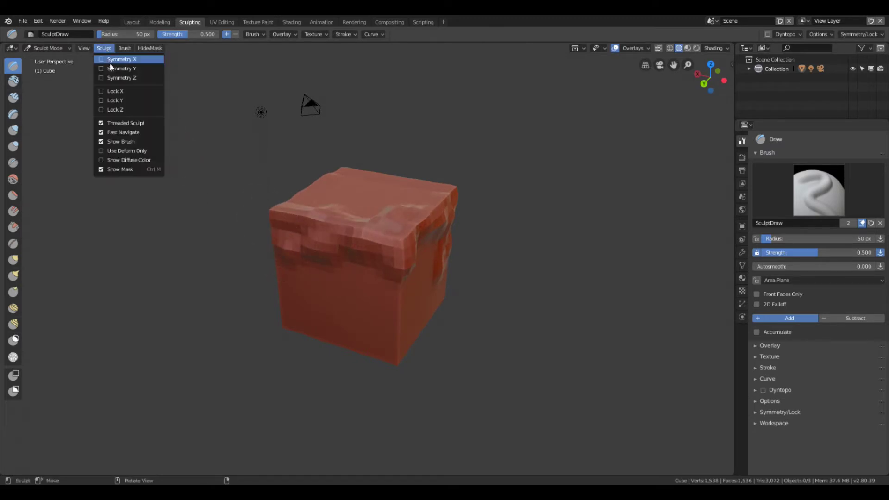
middle_click_drag(231, 226, 308, 235)
left_click_drag(330, 260, 368, 271)
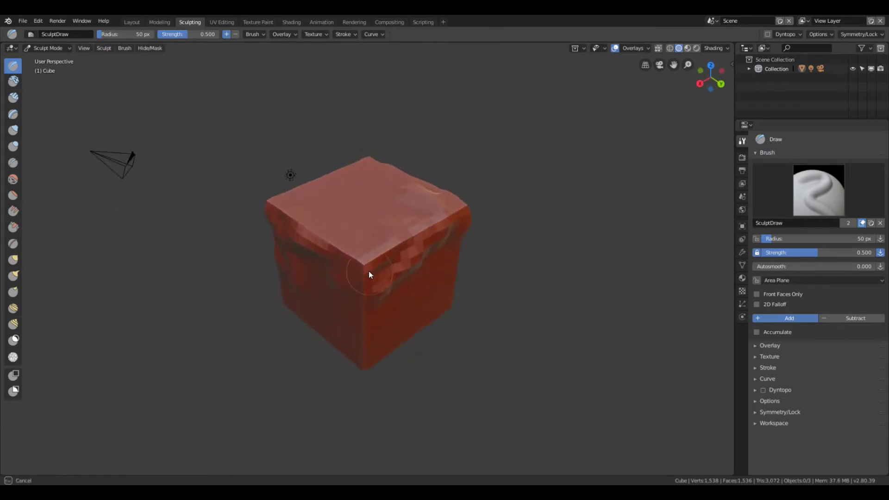
mouse_move(372, 317)
left_mouse_down()
mouse_move(382, 333)
mouse_move(409, 338)
mouse_move(329, 304)
left_mouse_up()
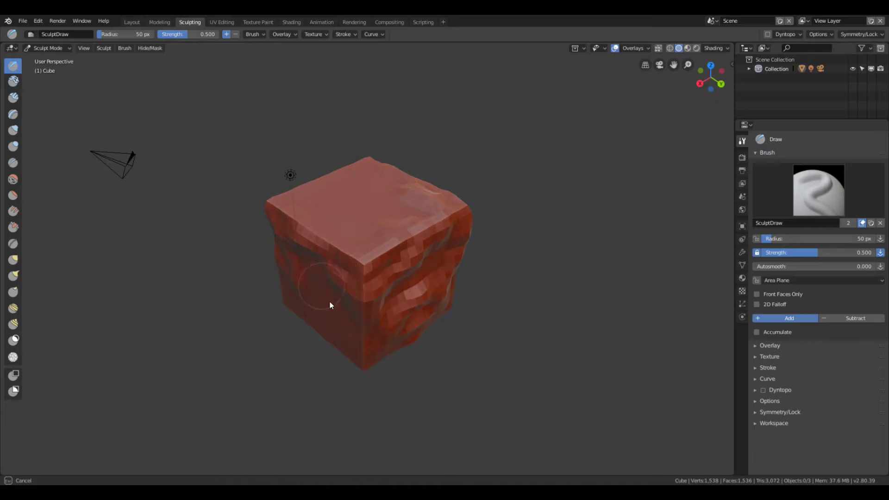
- Roughen the cube's front face down to its base and build a raised ledge across its upper part
mouse_move(329, 304)
middle_mouse_down()
mouse_move(360, 290)
mouse_move(369, 224)
mouse_move(357, 266)
mouse_move(379, 312)
middle_mouse_up()
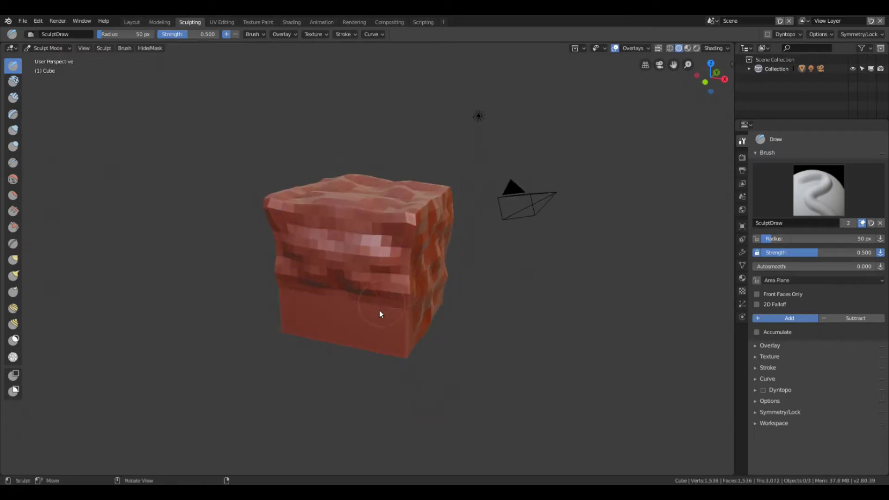
left_click_drag(379, 312, 361, 352)
middle_click_drag(360, 350, 387, 332)
middle_click_drag(338, 224, 380, 215, "alt")
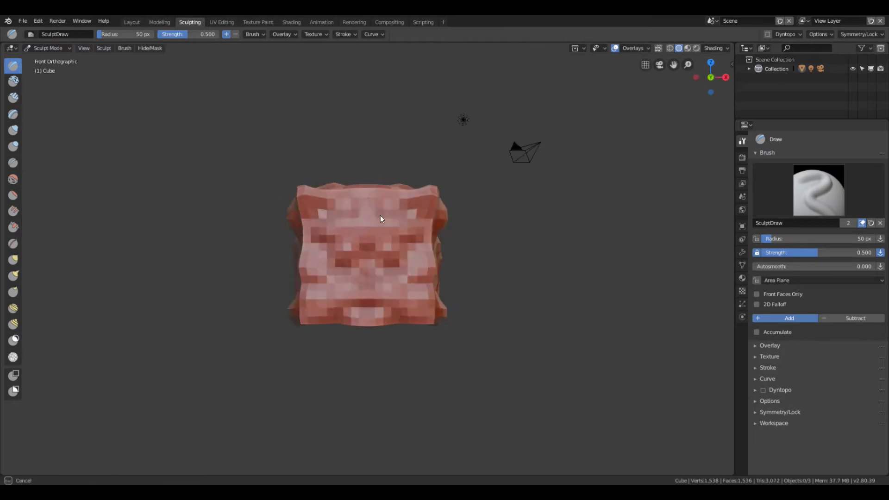
mouse_move(271, 231)
left_mouse_down()
mouse_move(315, 202)
mouse_move(432, 240)
left_mouse_up()
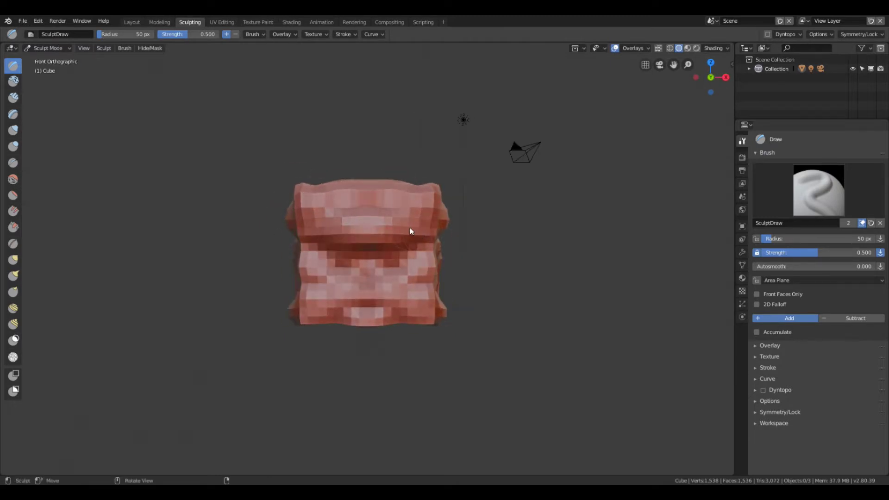
- Build up raised bands near the top of the back, right and left faces from the orthographic views
key("ctrl+KP_1")
mouse_move(341, 199)
left_mouse_down()
mouse_move(343, 181)
mouse_move(414, 216)
left_mouse_up()
key("KP_3")
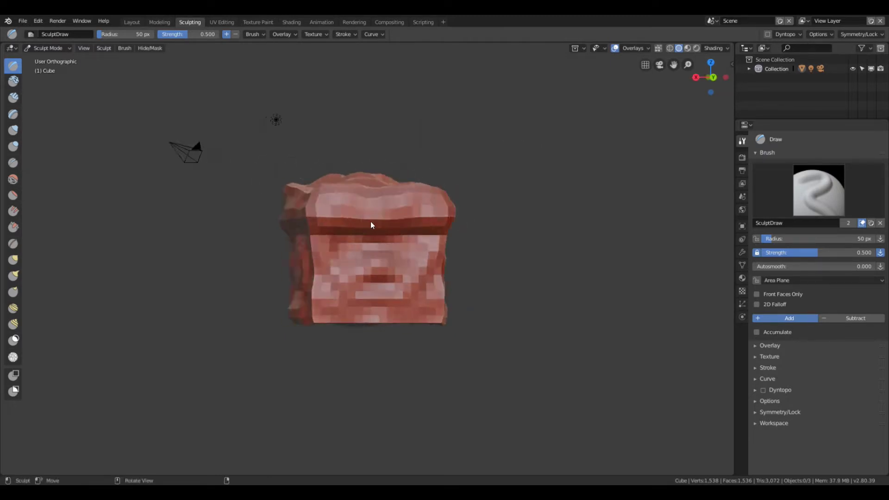
left_click_drag(309, 197, 365, 227)
key("ctrl+KP_3")
left_click_drag(304, 215, 434, 190)
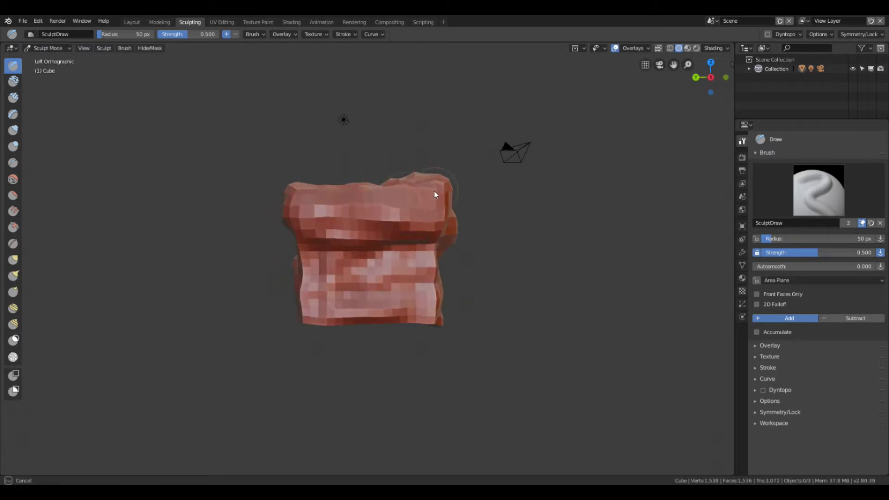
- Add Draw strokes around the block's sides and thicken the overhanging ledge along its upper edge
mouse_move(434, 191)
middle_mouse_down()
mouse_move(321, 258)
mouse_move(370, 231)
mouse_move(366, 324)
mouse_move(362, 269)
middle_mouse_up()
left_click_drag(362, 268, 278, 246)
middle_click_drag(444, 268, 352, 239)
mouse_move(340, 232)
left_mouse_down()
mouse_move(290, 224)
mouse_move(455, 217)
left_mouse_up()
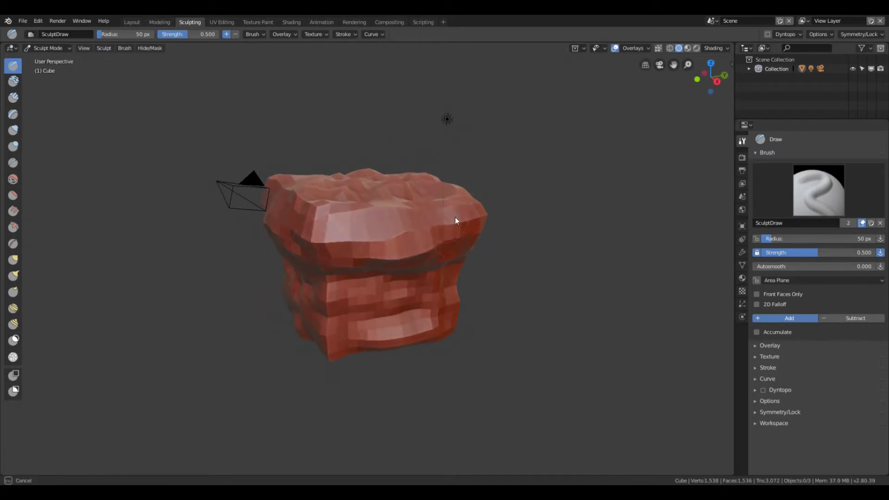
- Sculpt the block's top surface with broad strokes and smooth out its bumps
middle_click_drag(455, 217, 381, 213)
key("KP_7")
mouse_move(373, 239)
left_mouse_down()
mouse_move(412, 279)
mouse_move(332, 291)
mouse_move(423, 292)
mouse_move(357, 298)
left_mouse_up()
mouse_move(357, 297)
middle_mouse_down()
mouse_move(365, 190)
mouse_move(334, 222)
middle_mouse_up()
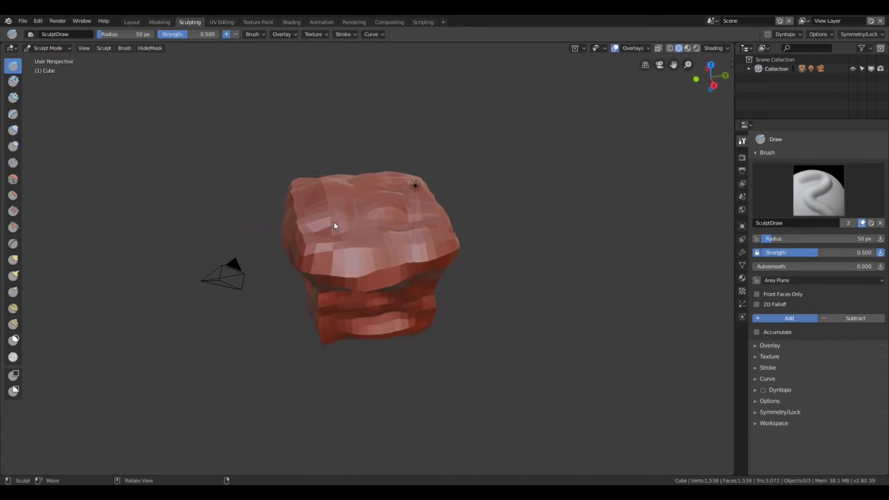
mouse_move(374, 196)
left_mouse_down()
mouse_move(382, 209)
mouse_move(372, 208)
left_mouse_up()
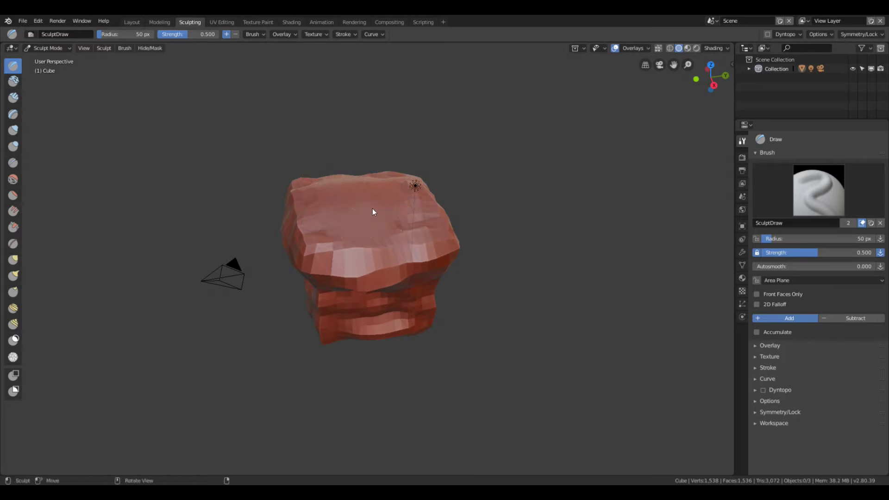
mouse_move(372, 208)
middle_mouse_down()
mouse_move(365, 245)
mouse_move(457, 193)
mouse_move(387, 215)
mouse_move(343, 248)
mouse_move(370, 261)
mouse_move(413, 235)
mouse_move(383, 238)
mouse_move(399, 260)
mouse_move(379, 250)
mouse_move(337, 281)
mouse_move(365, 286)
mouse_move(302, 269)
mouse_move(366, 277)
mouse_move(377, 293)
mouse_move(323, 237)
mouse_move(339, 215)
mouse_move(427, 238)
mouse_move(397, 213)
mouse_move(342, 301)
mouse_move(318, 300)
mouse_move(378, 276)
middle_mouse_up()
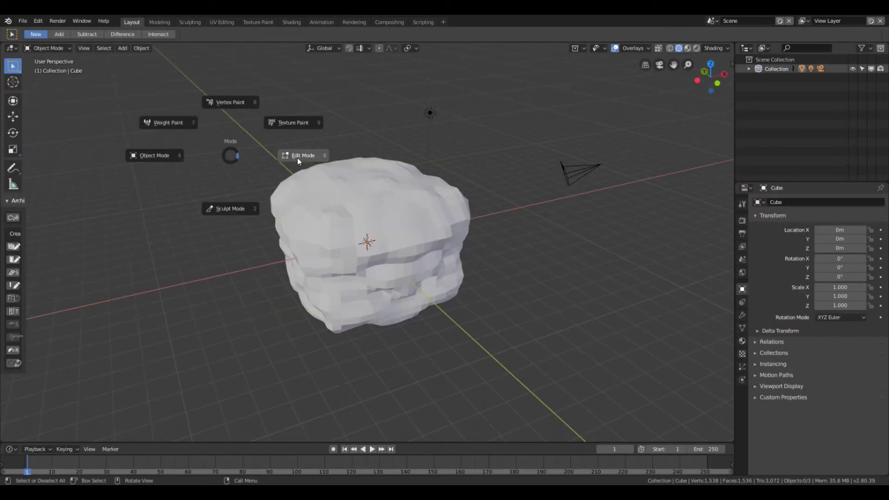
- Add a Decimate modifier to the rock and return it to Object Mode
left_click(297, 158)
middle_click_drag(297, 157, 280, 185)
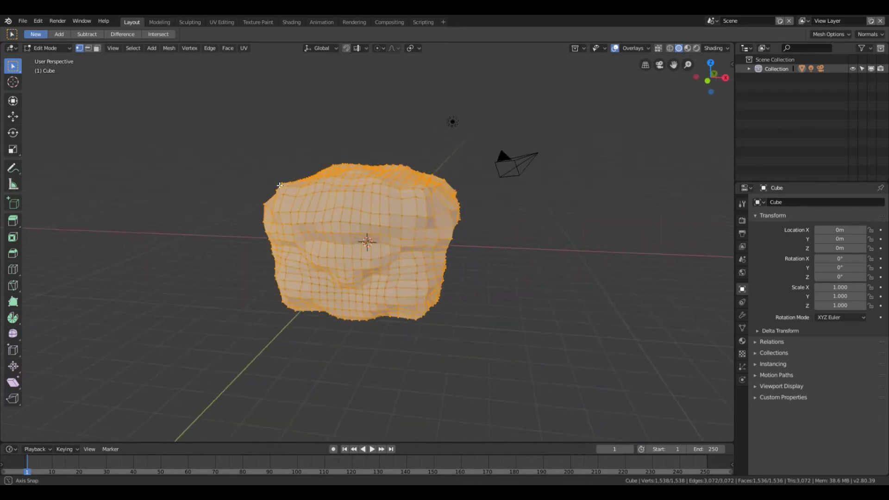
left_click(744, 317)
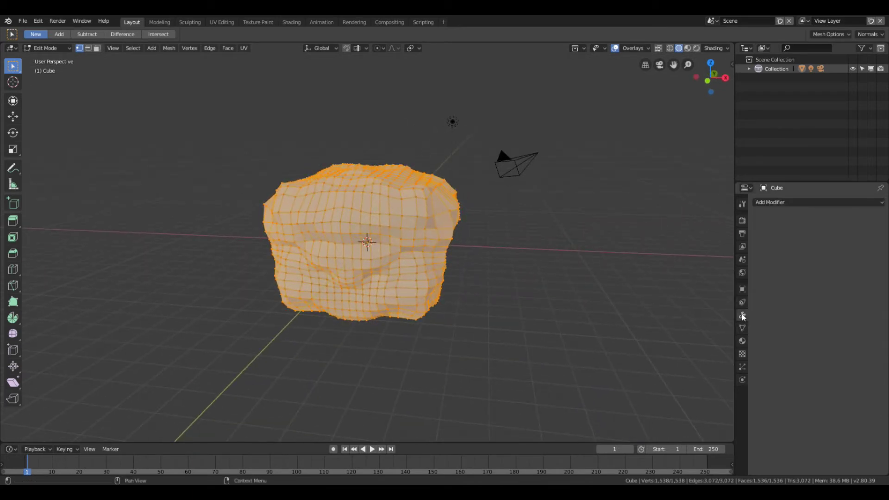
left_click(796, 206)
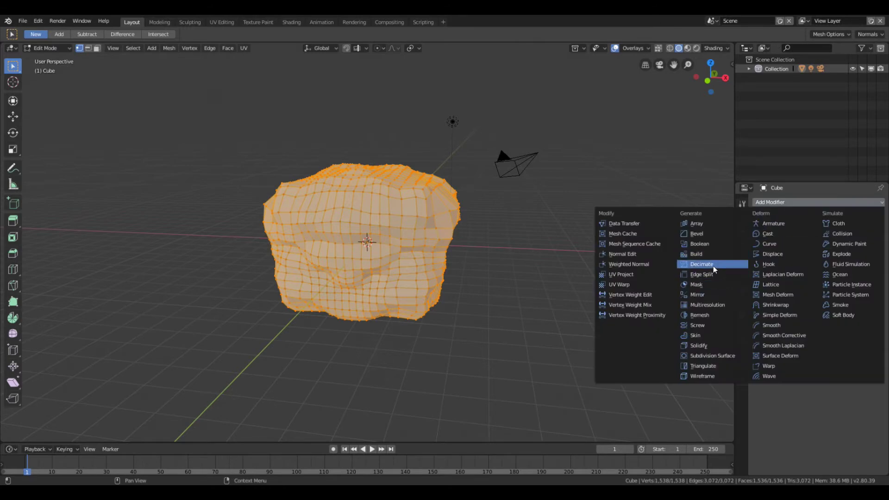
left_click(699, 264)
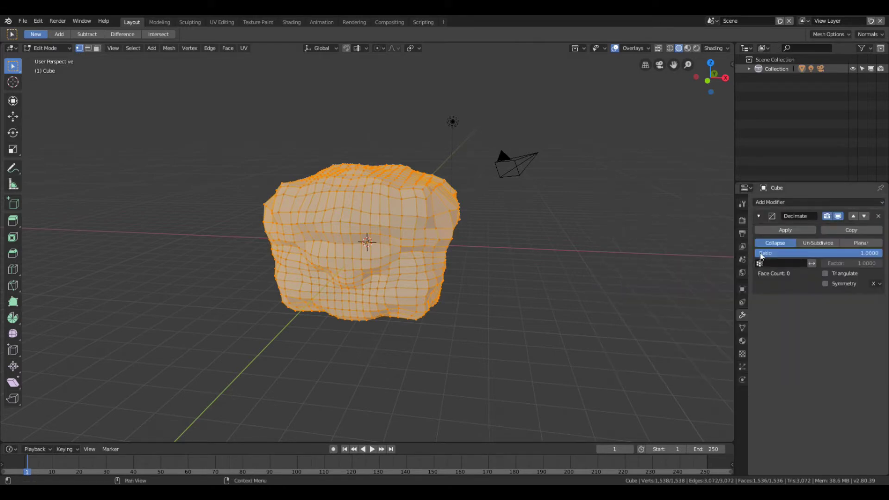
middle_click_drag(577, 241, 452, 232)
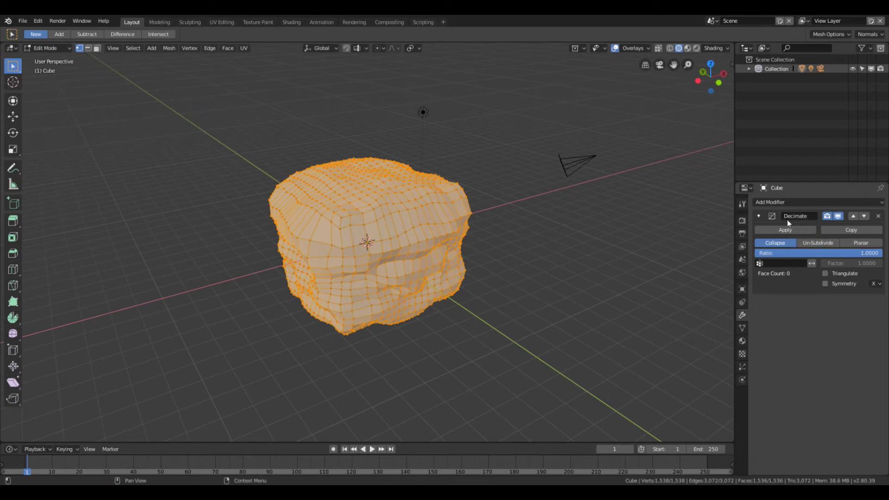
middle_click_drag(397, 201, 400, 174)
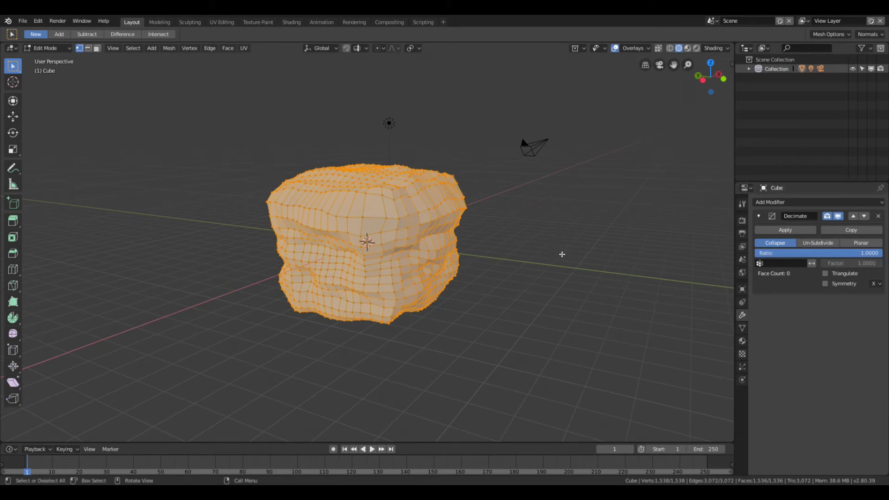
key("ctrl+Tab")
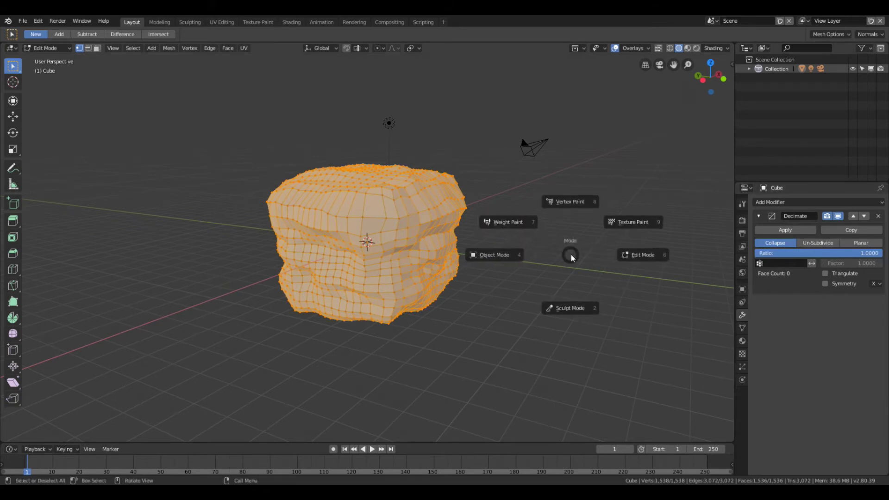
left_click(492, 255)
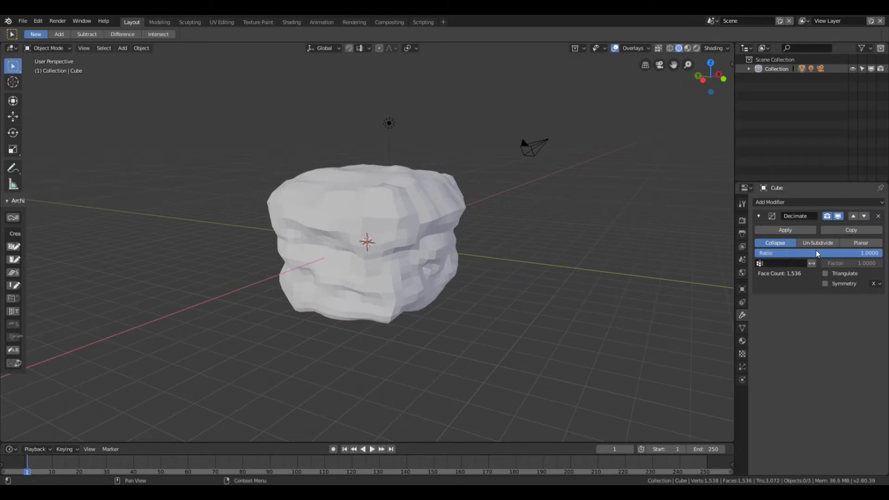
- Lower the Decimate ratio to 0.291 and inspect the faceted rock from several sides
left_click_drag(824, 252, 760, 252)
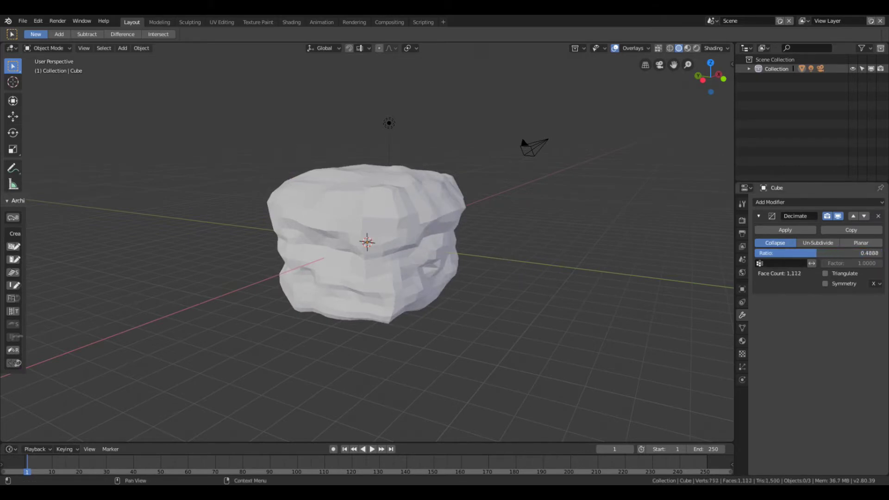
left_click_drag(816, 253, 791, 253)
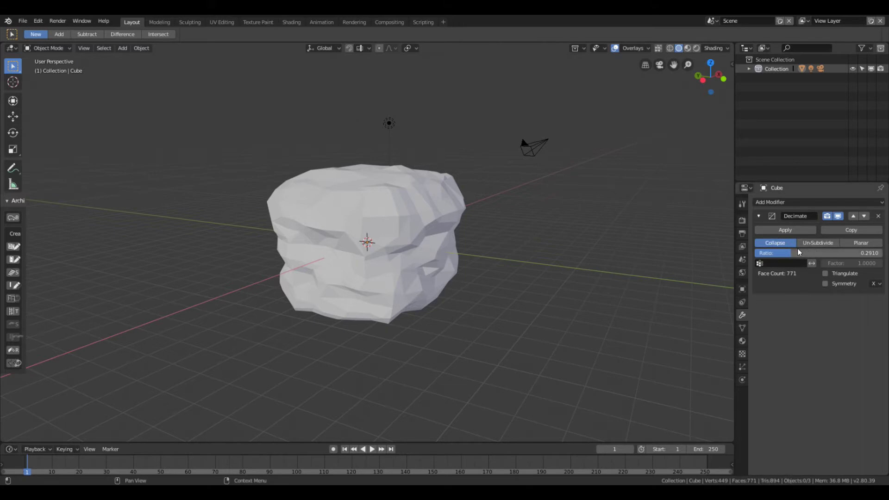
middle_click_drag(582, 251, 410, 278)
scroll(448, 287, "up", 3)
scroll(460, 282, "down", 4)
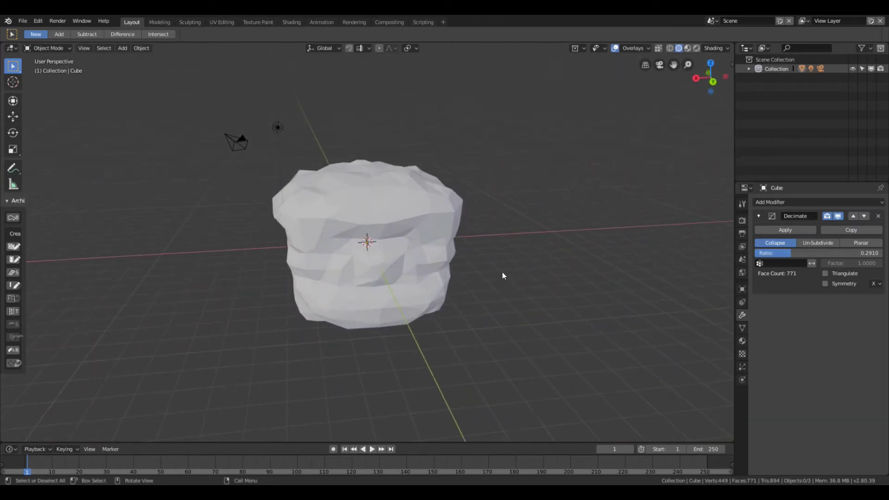
middle_click_drag(502, 274, 440, 278)
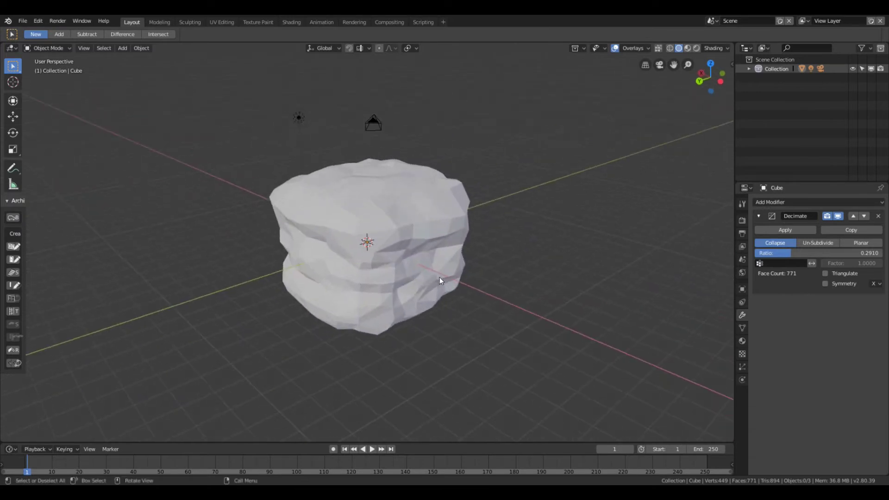
- Set the Decimate ratio to 0.3 and apply the modifier
left_click(873, 254)
type(".3")
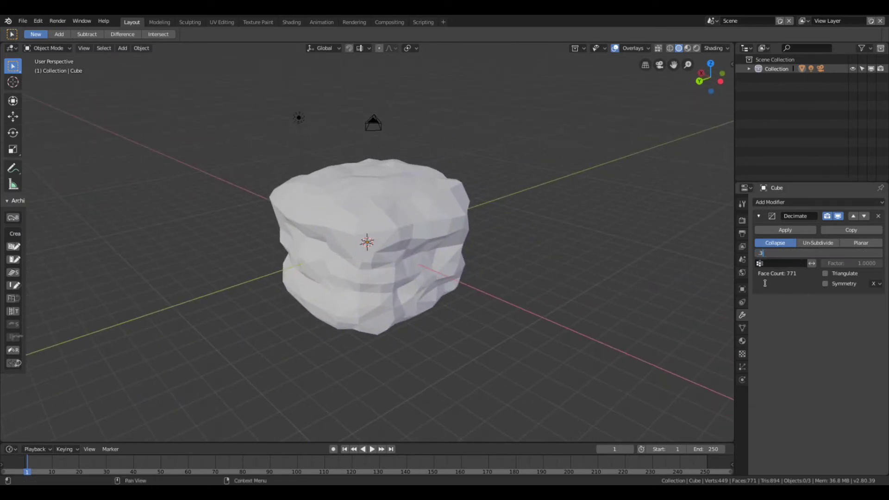
key("Return")
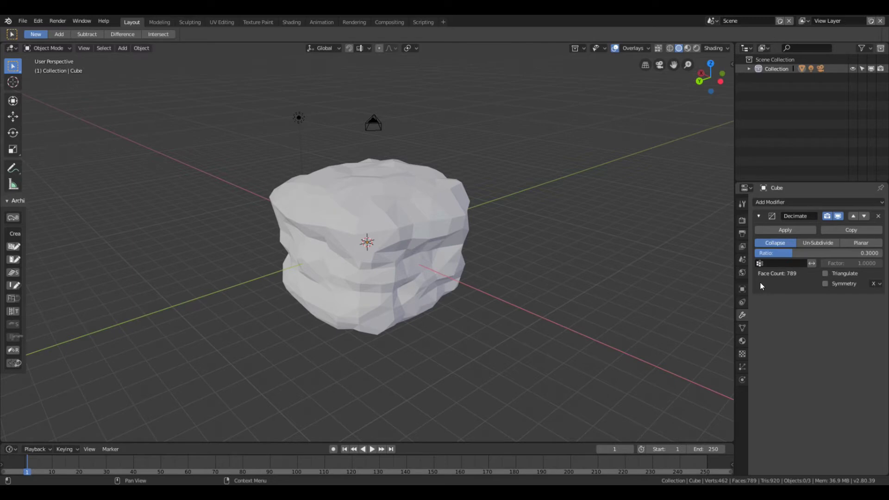
middle_click_drag(547, 231, 573, 209)
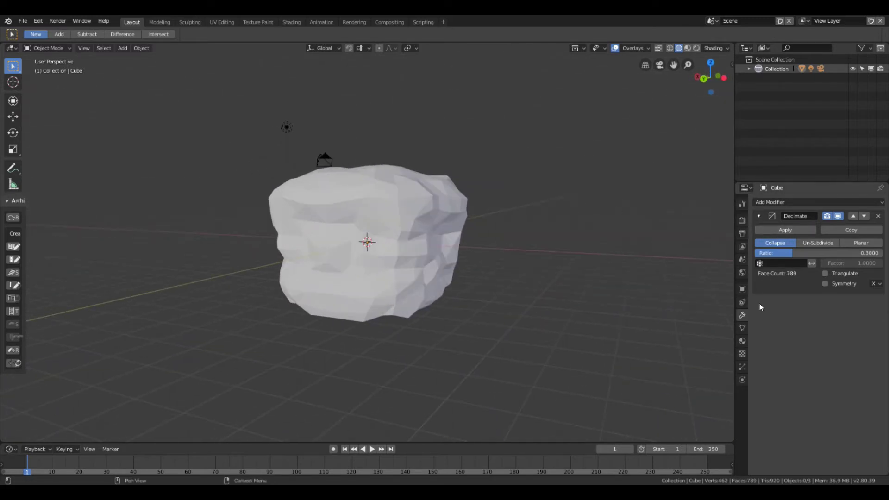
left_click(785, 231)
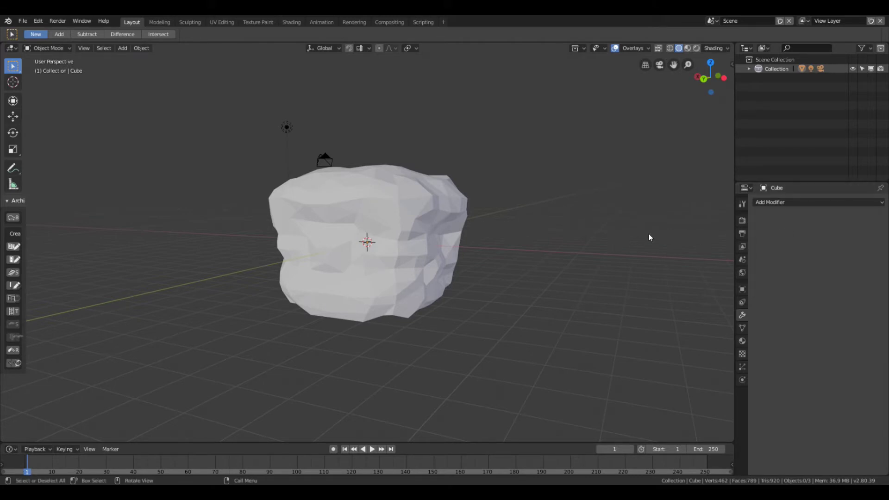
- Unwrap the whole rock mesh in the UV Editing workspace and check its UV layout
middle_click_drag(649, 235, 348, 285)
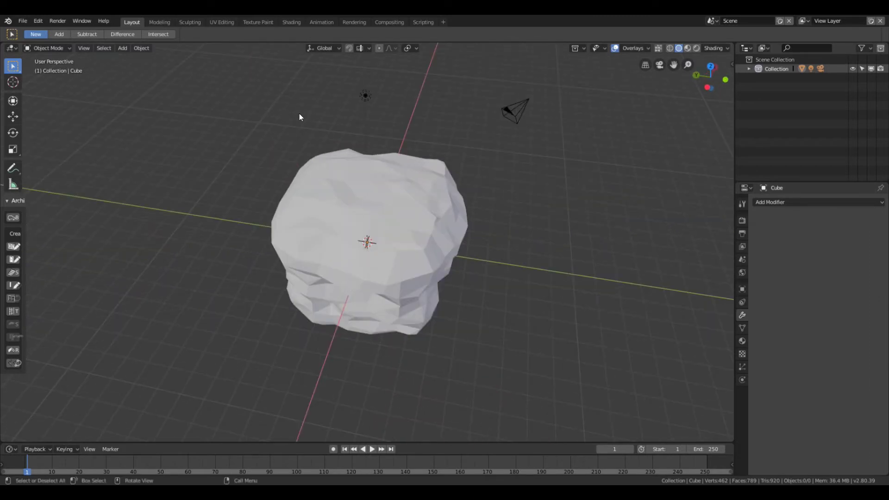
left_click(222, 22)
mouse_move(463, 172)
middle_mouse_down()
mouse_move(445, 169)
mouse_move(459, 179)
middle_mouse_up()
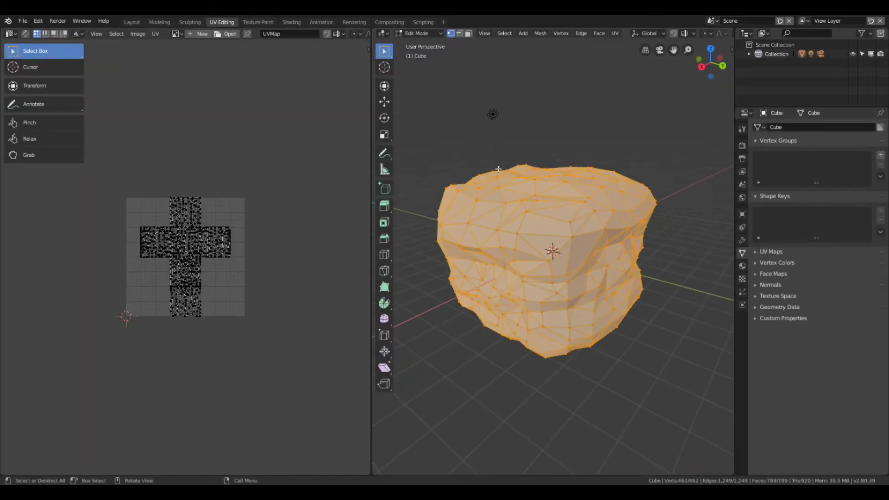
key("u")
key("u")
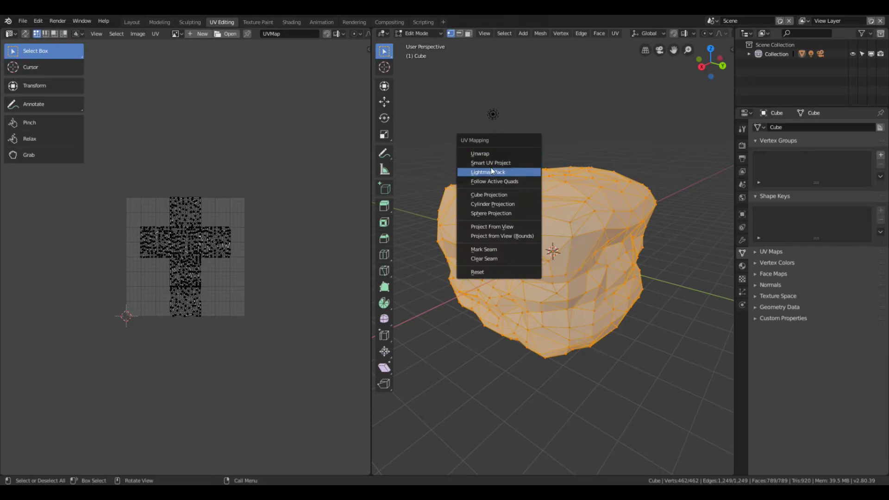
left_click(482, 153)
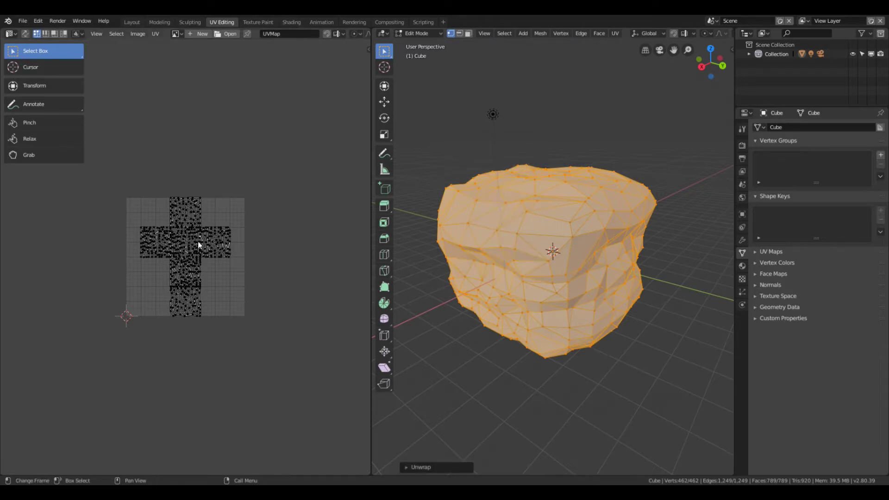
scroll(199, 241, "up", 6)
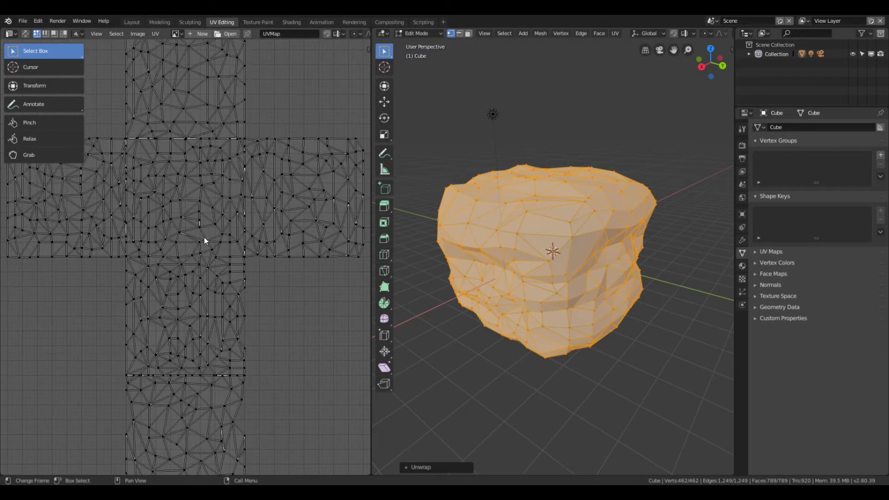
scroll(204, 237, "down", 1)
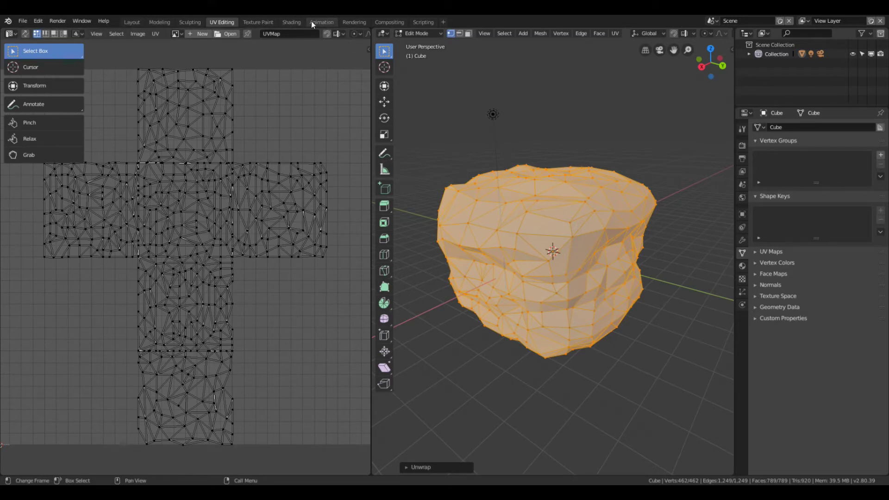
- Start a new Base Color texture paint slot in the Texture Paint workspace and name it mossyGrassTop
left_click(262, 20)
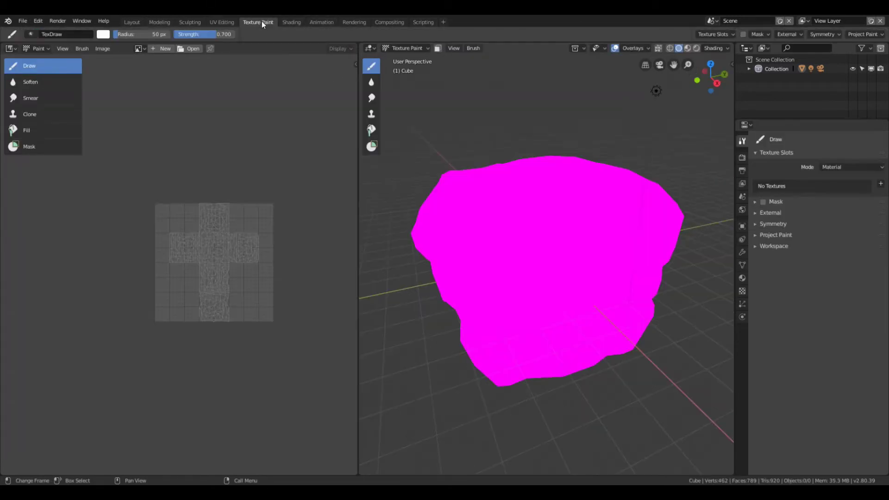
middle_click_drag(530, 293, 508, 227)
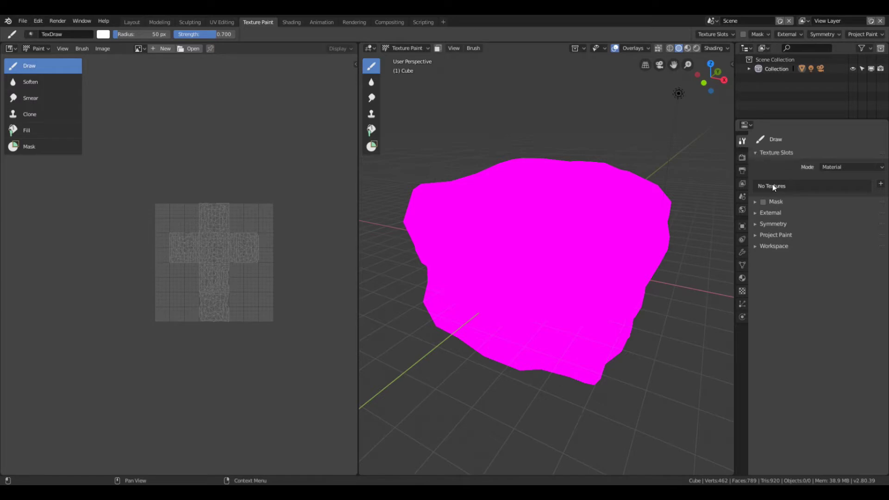
left_click(881, 184)
left_click(840, 194)
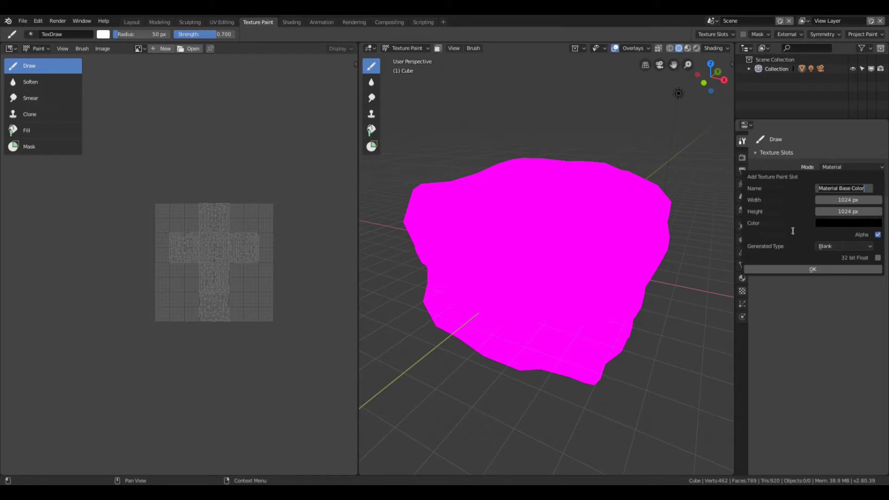
type("mossyGrass")
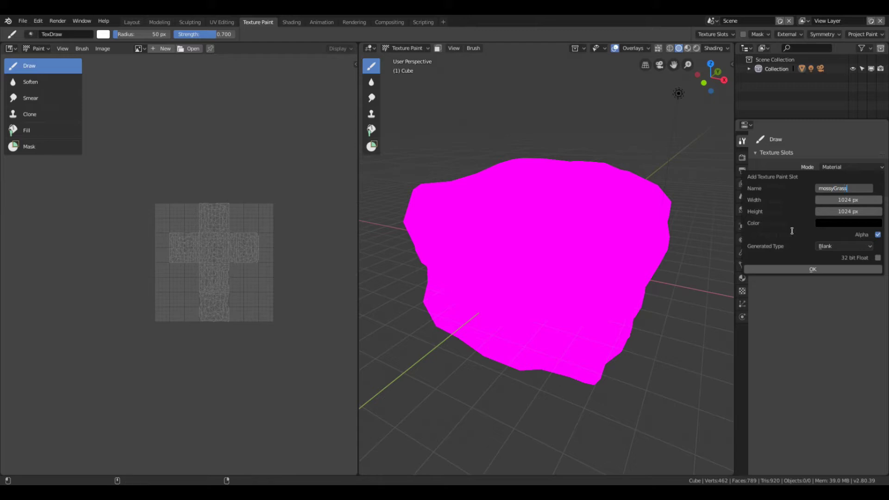
type("Top")
key("Return")
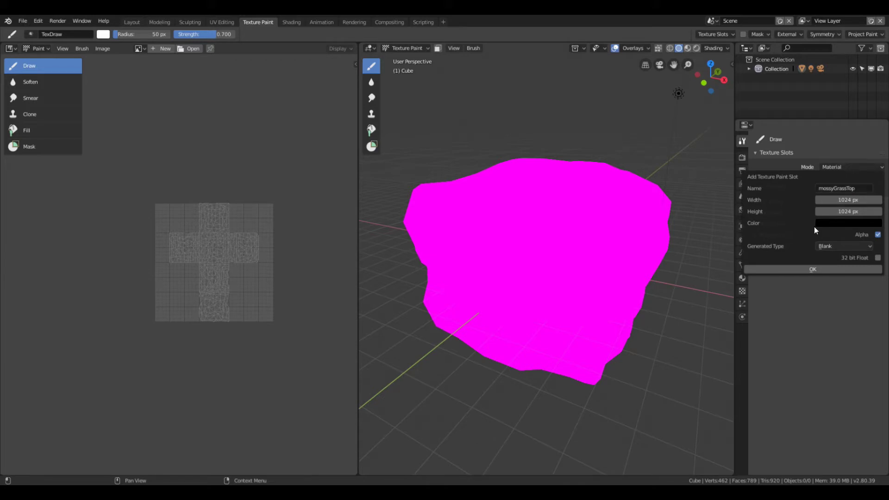
- Set the new texture's width and height to 2048 px and create the paint slot
left_click(833, 199)
type("2048")
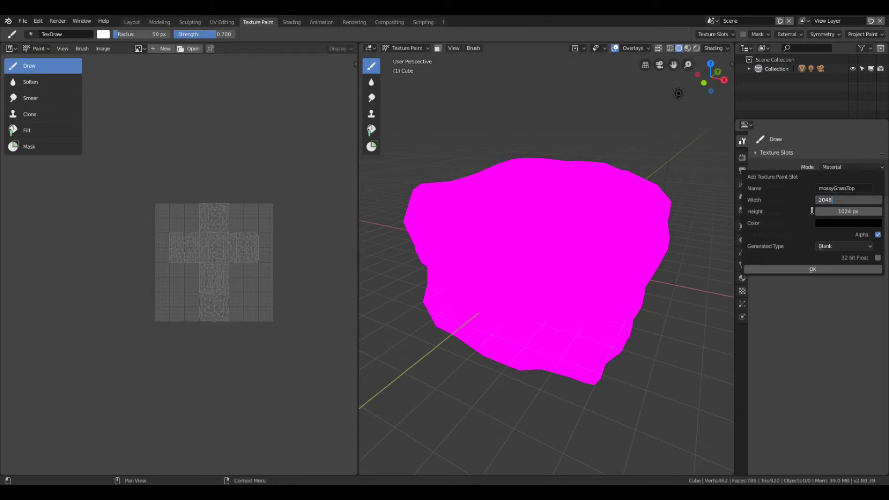
key("Return")
left_click(831, 211)
type("2048")
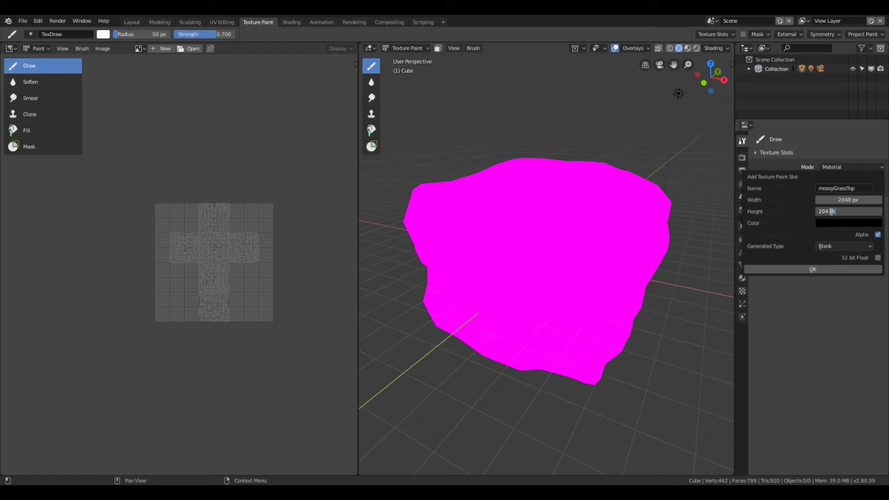
key("BackSpace")
key("Return")
left_click(815, 268)
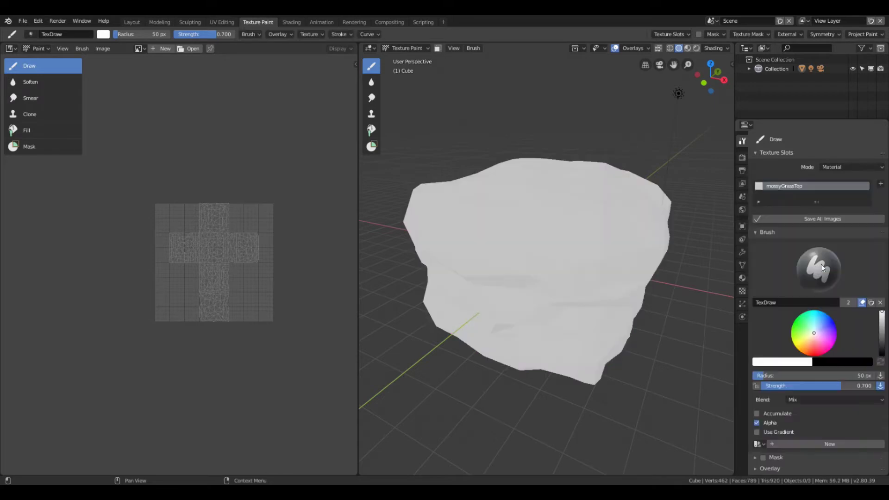
- Display the mossyGrassTop image behind the UV layout in the image editor and look over the rock before painting
middle_click_drag(591, 258, 517, 244)
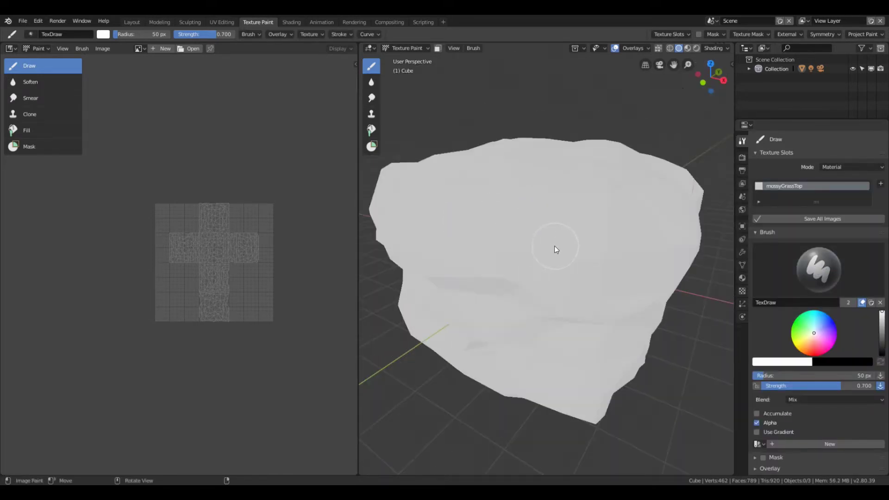
left_click(140, 48)
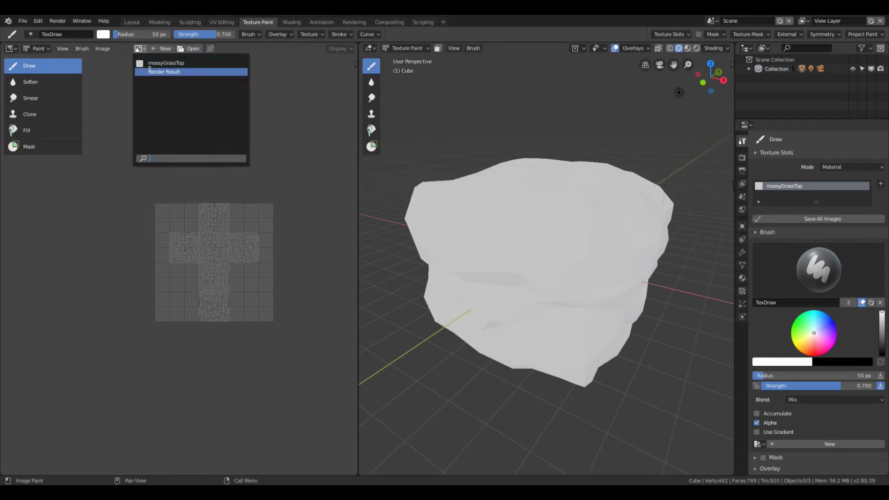
left_click(160, 63)
scroll(217, 185, "down", 3)
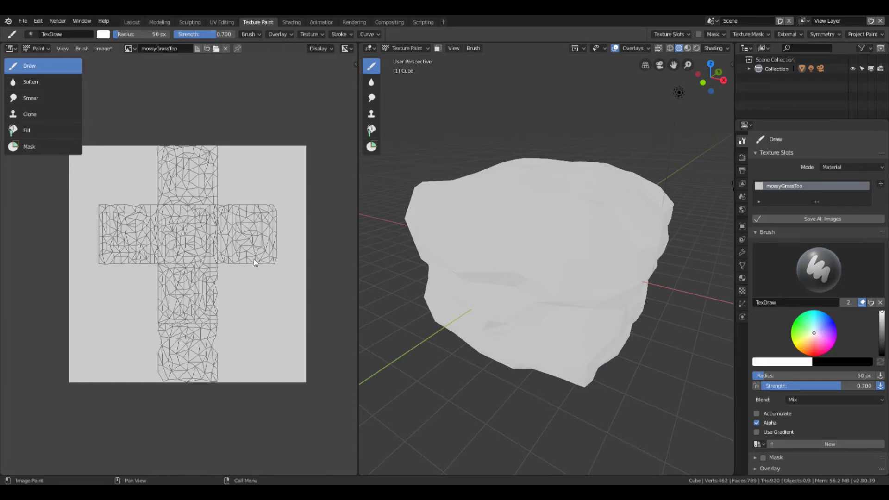
middle_click_drag(504, 261, 510, 244)
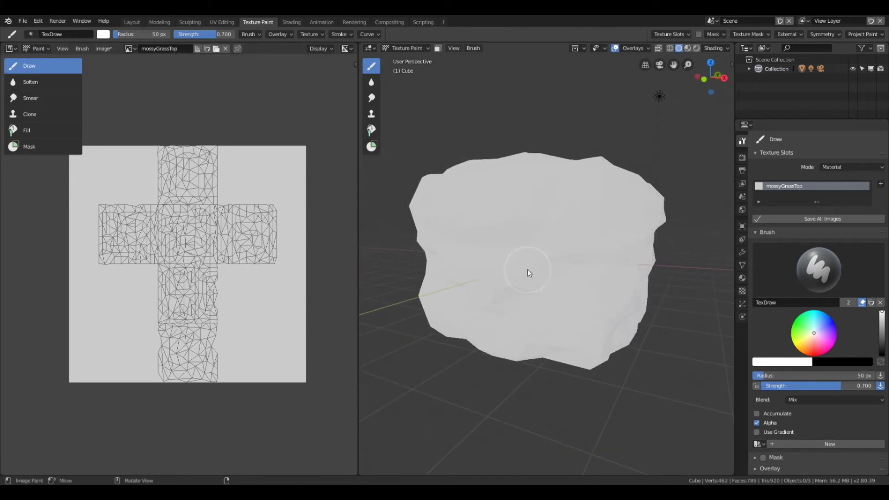
middle_click_drag(680, 342, 382, 244)
middle_click_drag(611, 304, 681, 293)
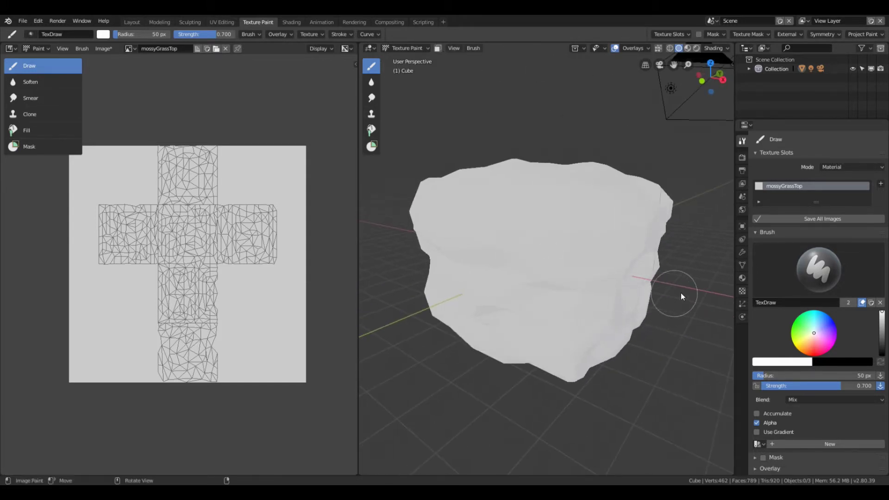
- Create a new brush texture and give it a new blank image 2048 px wide and 2048 px high
left_click(741, 292)
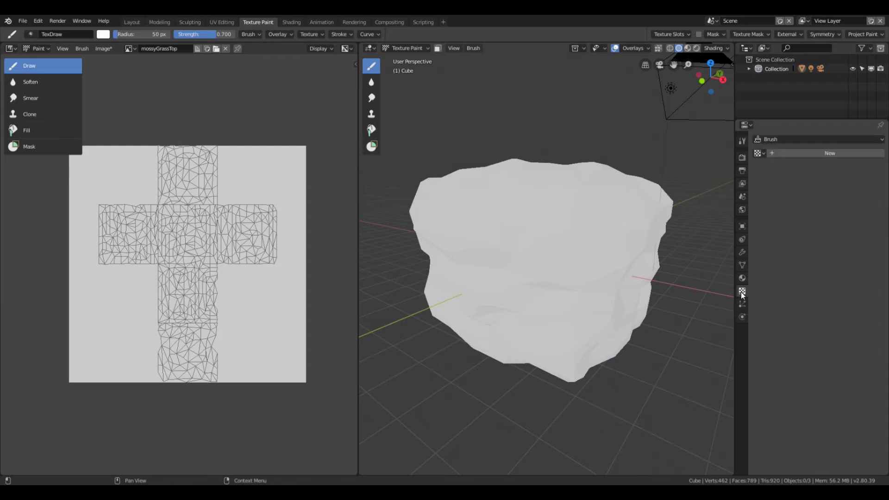
left_click(826, 154)
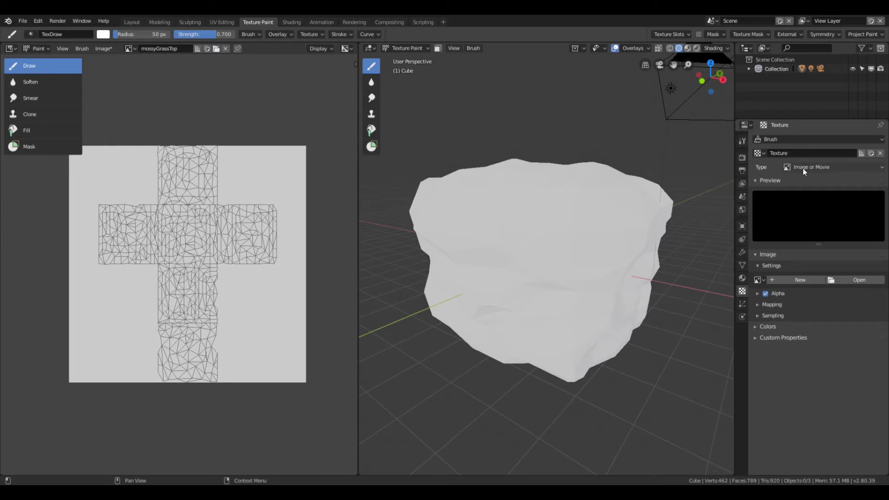
left_click(798, 280)
left_click(822, 280)
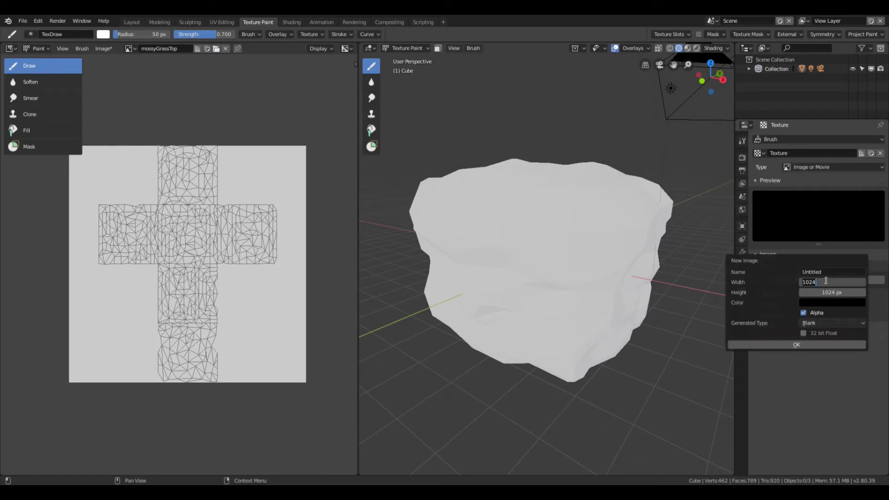
type("2048")
key("Return")
left_click(834, 292)
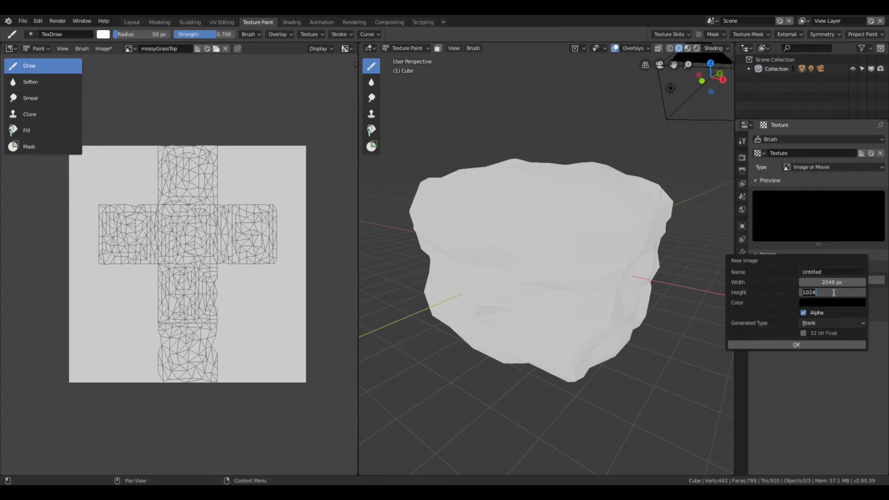
type("2048")
key("Return")
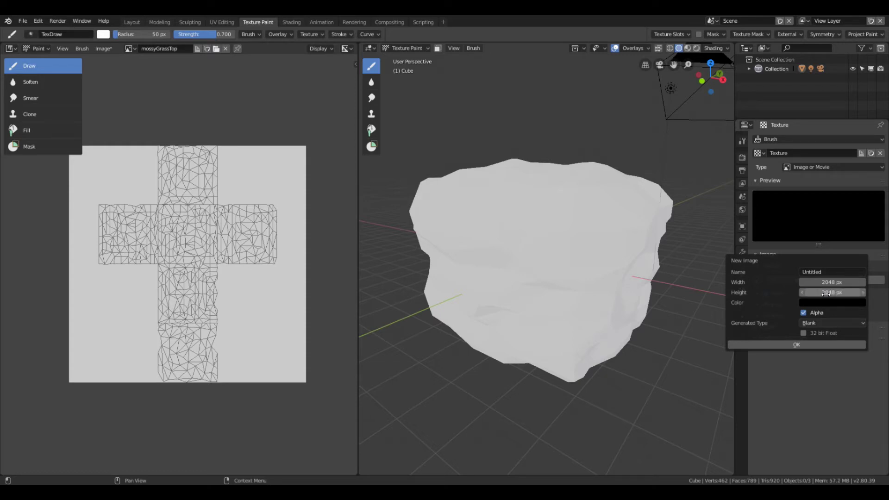
left_click(807, 345)
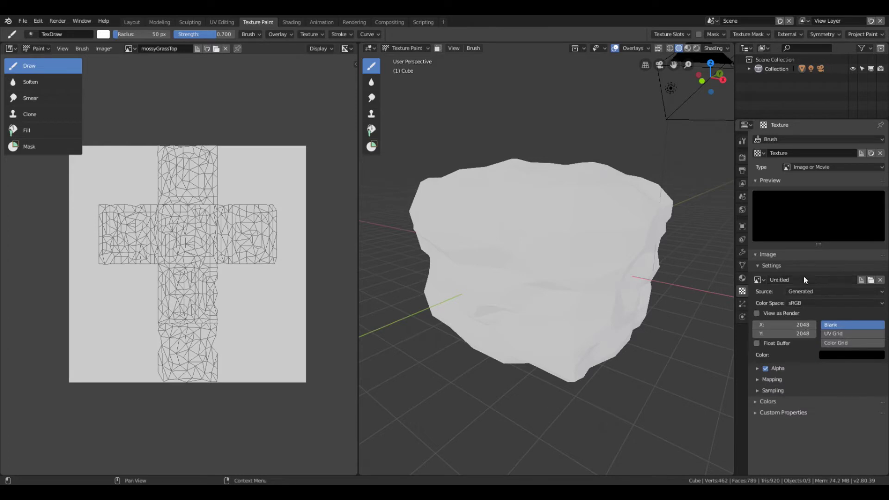
- Load TexturesCom_Groundplants0209_4_M.jpg from the grass folder as the brush texture's image, browsing the files as thumbnails
left_click(869, 281)
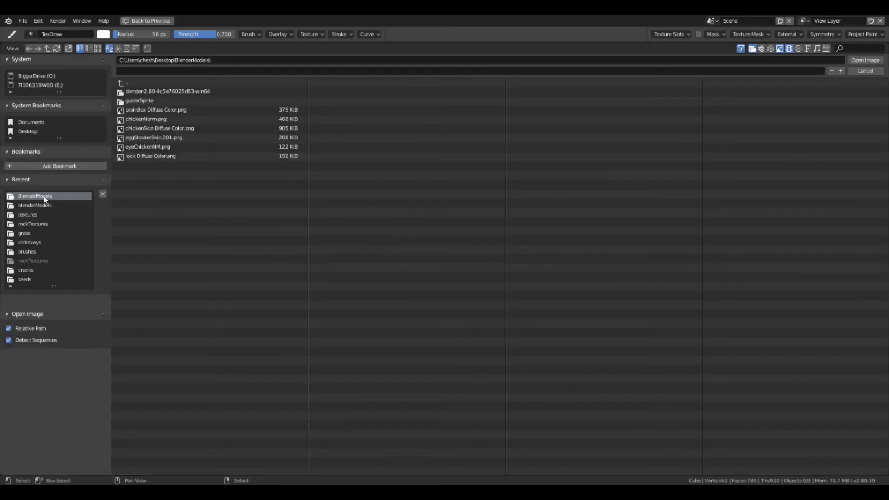
left_click(28, 233)
left_click(97, 49)
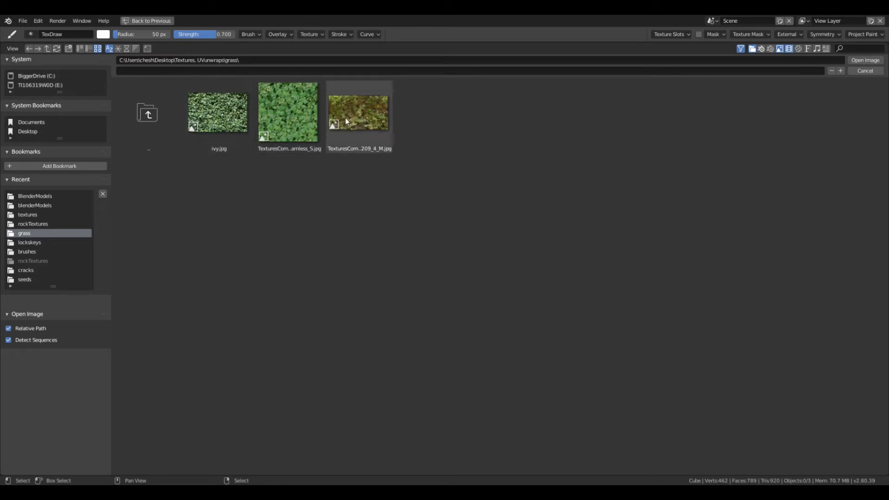
left_click(359, 110)
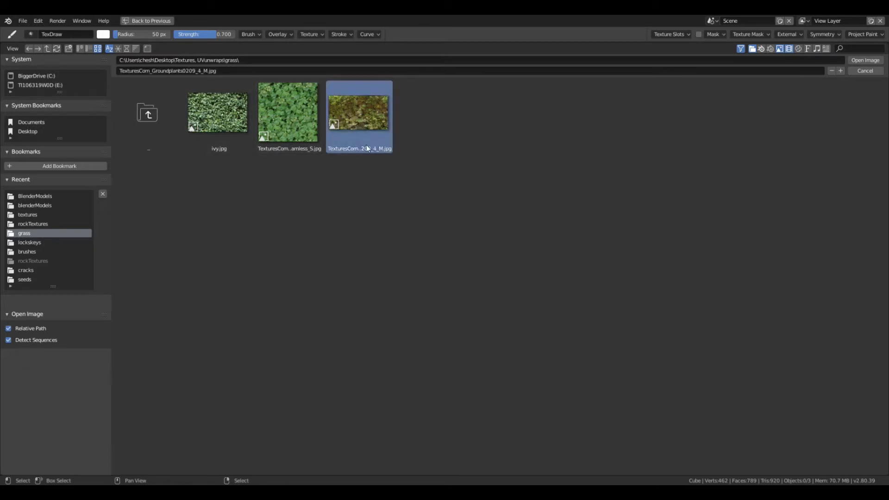
left_click(859, 60)
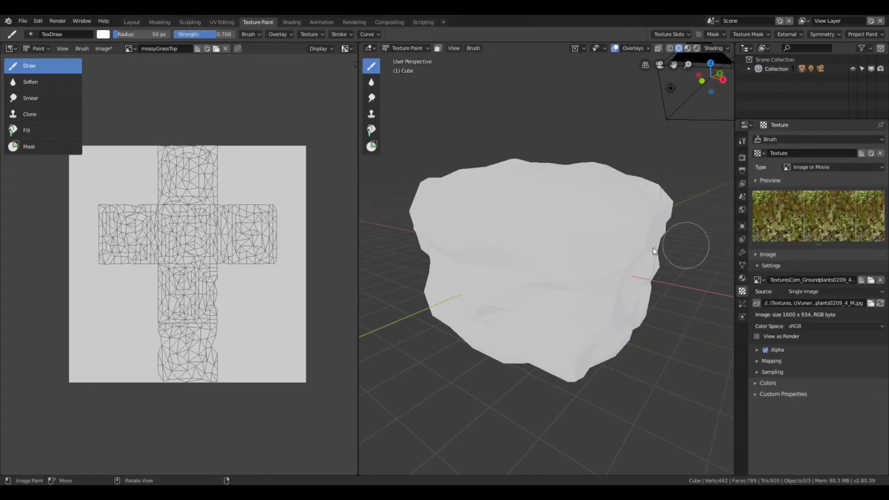
- Paint the ground-plants texture over the rock's front from the front orthographic view and check the coverage from several angles
middle_click_drag(653, 247, 541, 238)
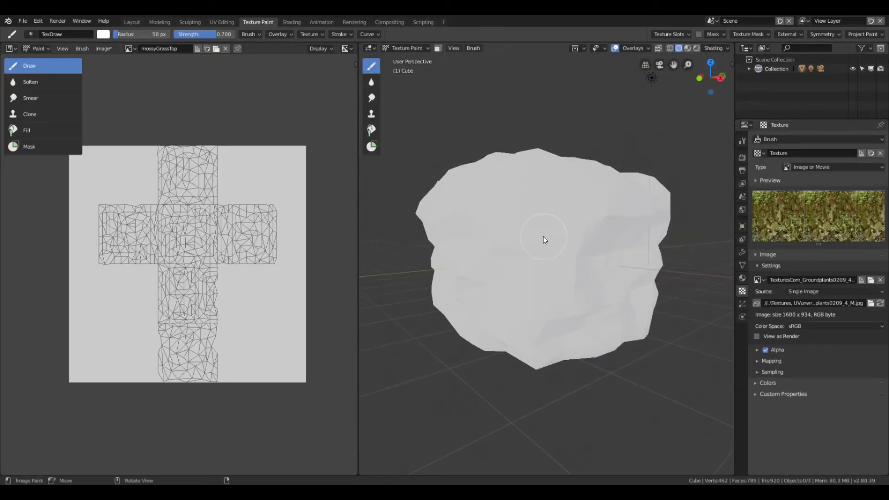
key("KP_1")
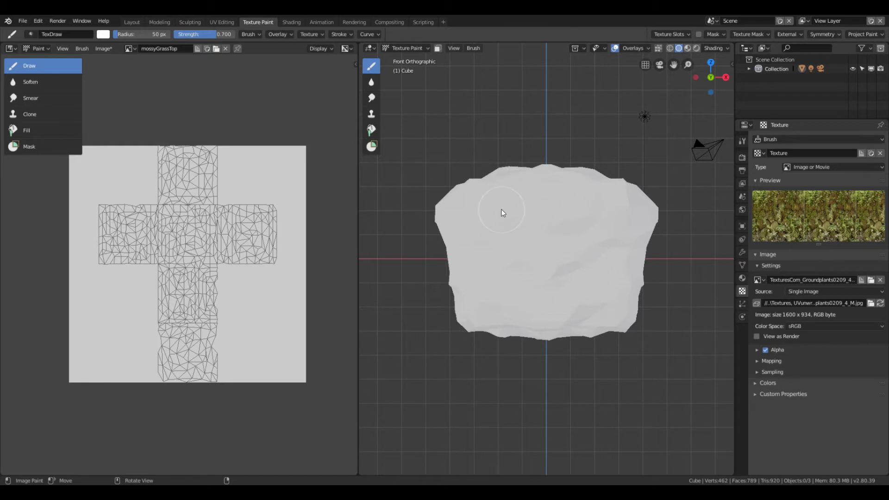
scroll(505, 214, "down", 5)
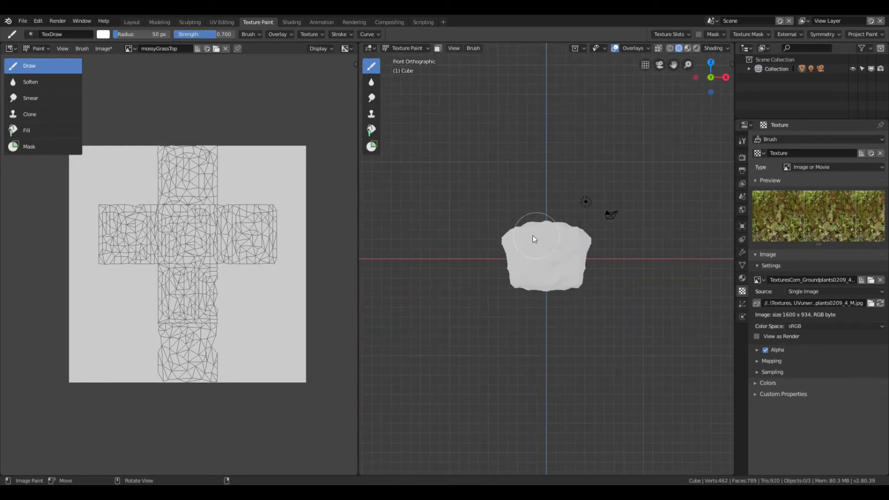
mouse_move(532, 236)
left_mouse_down()
mouse_move(574, 241)
mouse_move(552, 276)
mouse_move(526, 258)
mouse_move(526, 280)
mouse_move(556, 287)
mouse_move(574, 259)
mouse_move(517, 238)
mouse_move(521, 254)
mouse_move(568, 274)
left_mouse_up()
scroll(560, 271, "up", 8)
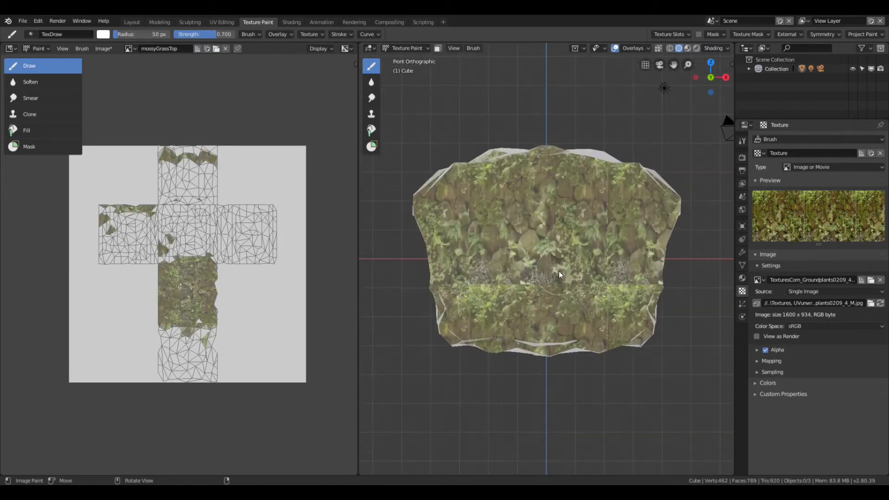
mouse_move(559, 266)
middle_mouse_down()
mouse_move(522, 257)
mouse_move(568, 265)
mouse_move(557, 251)
mouse_move(505, 258)
mouse_move(560, 260)
mouse_move(537, 260)
middle_mouse_up()
scroll(531, 257, "down", 10)
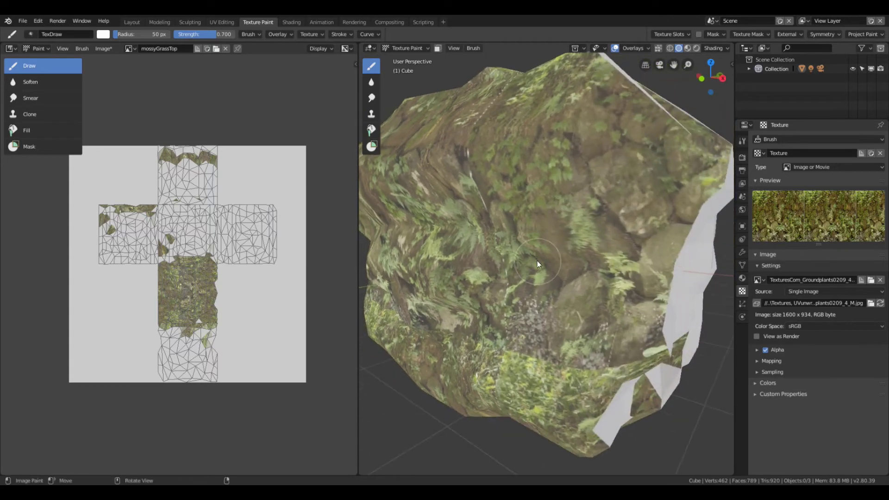
mouse_move(538, 216)
middle_mouse_down()
mouse_move(561, 260)
mouse_move(596, 265)
mouse_move(570, 278)
mouse_move(552, 267)
middle_mouse_up()
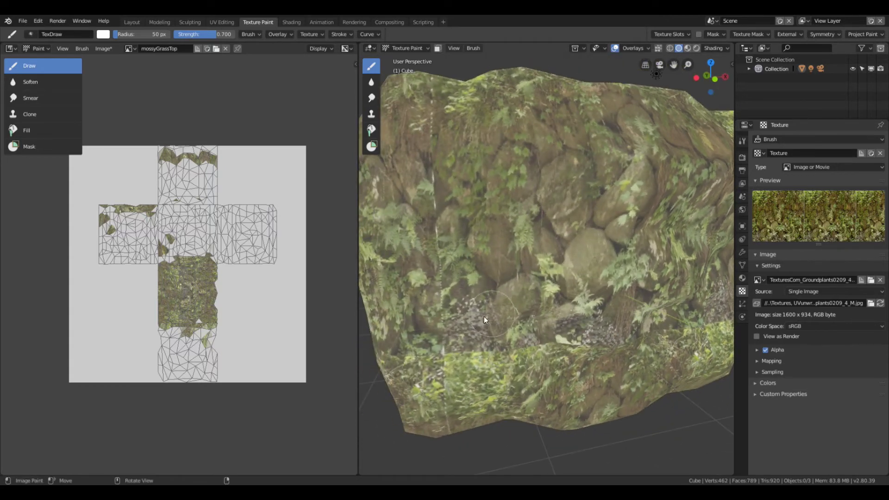
scroll(475, 341, "down", 6)
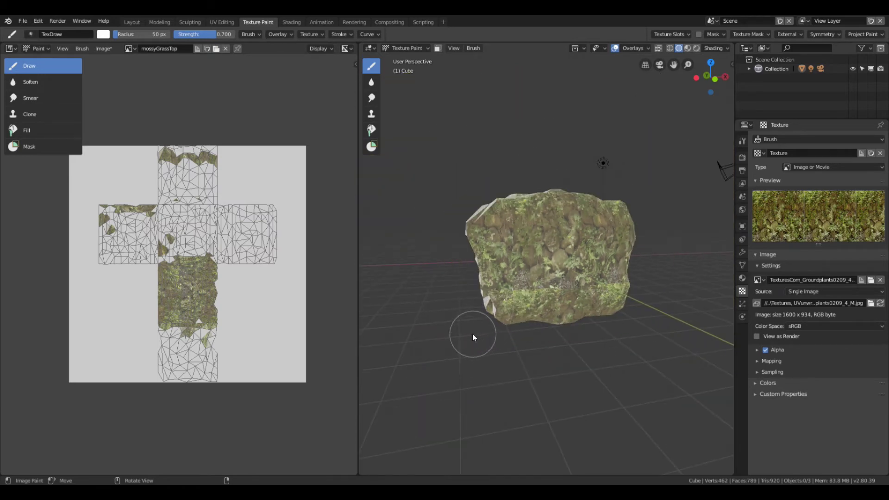
- Repaint the rock's front at a smaller view scale for finer texture detail, raising the brush strength to 1.000
key("KP_1")
scroll(506, 307, "down", 3)
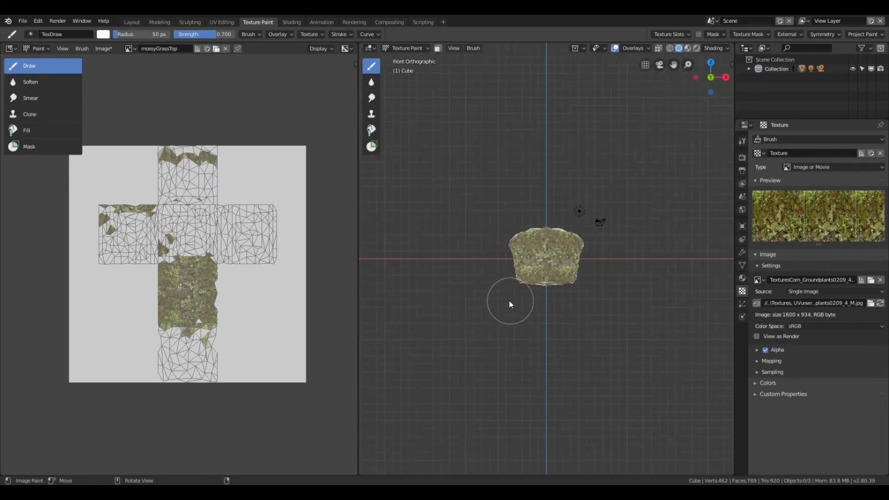
scroll(510, 301, "down", 1)
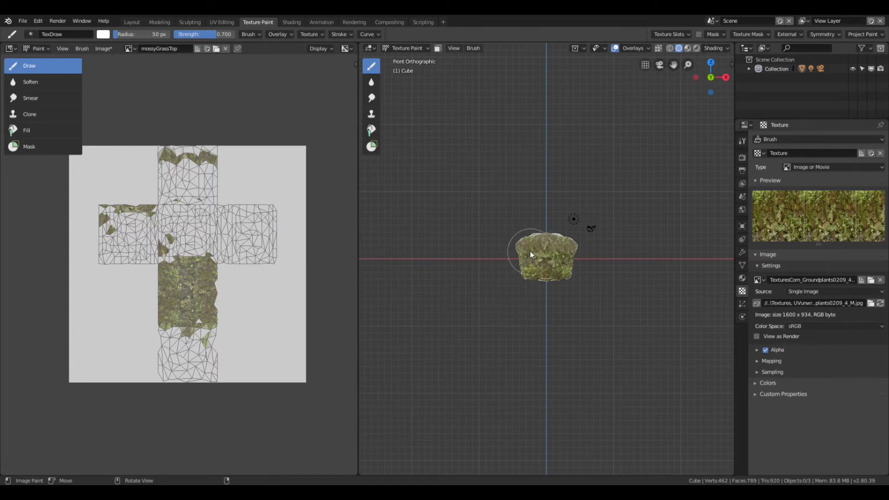
mouse_move(530, 251)
left_mouse_down()
mouse_move(568, 241)
mouse_move(557, 259)
mouse_move(530, 250)
mouse_move(537, 236)
left_mouse_up()
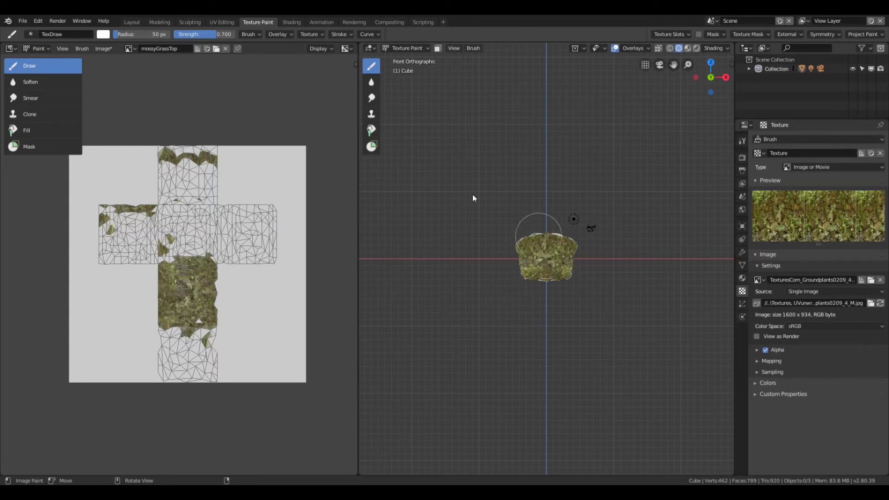
left_click_drag(206, 34, 233, 34)
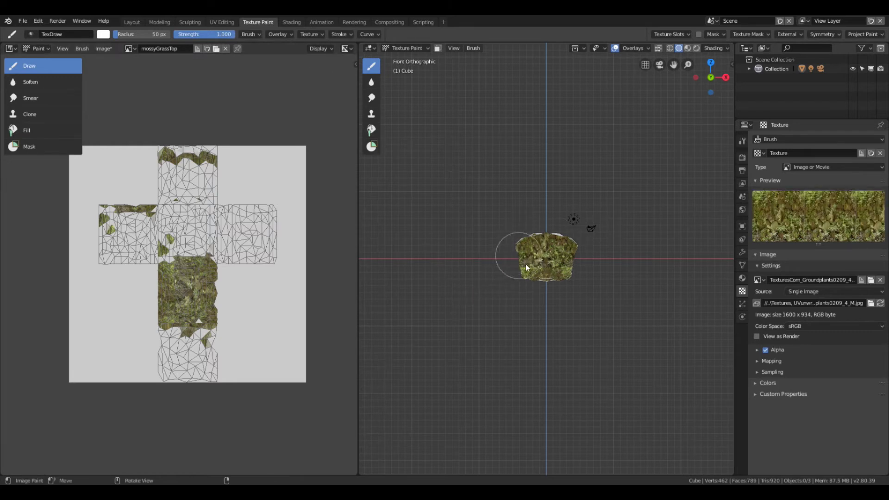
mouse_move(526, 267)
left_mouse_down()
mouse_move(566, 272)
mouse_move(535, 259)
left_mouse_up()
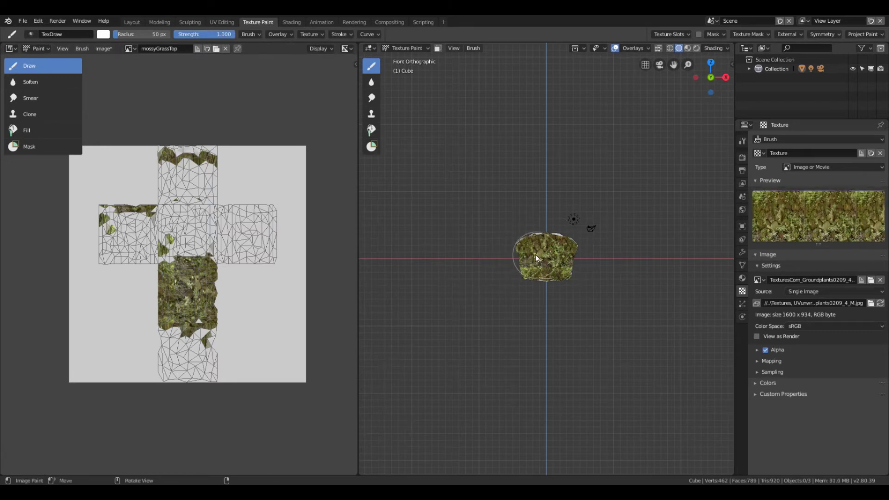
- Paint the ground-plants texture over the rock's back and right side from the matching orthographic views
key("ctrl+KP_1")
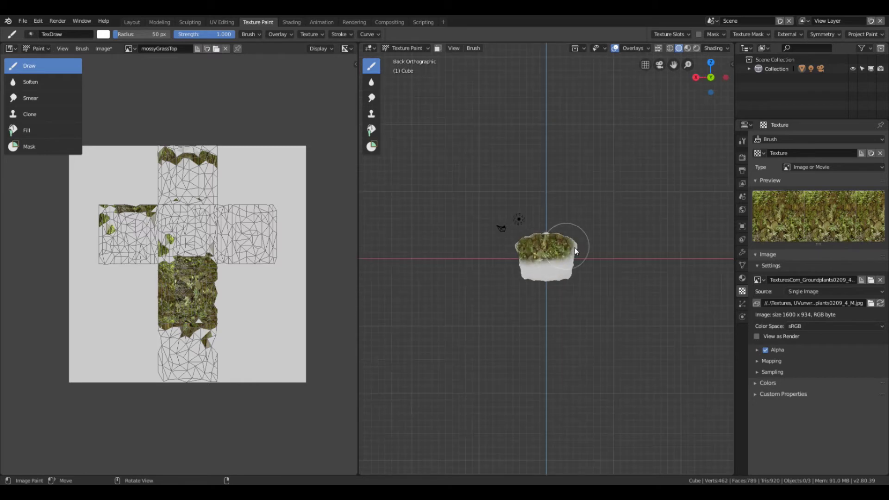
mouse_move(514, 259)
left_mouse_down()
mouse_move(569, 271)
mouse_move(516, 271)
mouse_move(555, 245)
mouse_move(513, 238)
mouse_move(571, 250)
mouse_move(529, 249)
left_mouse_up()
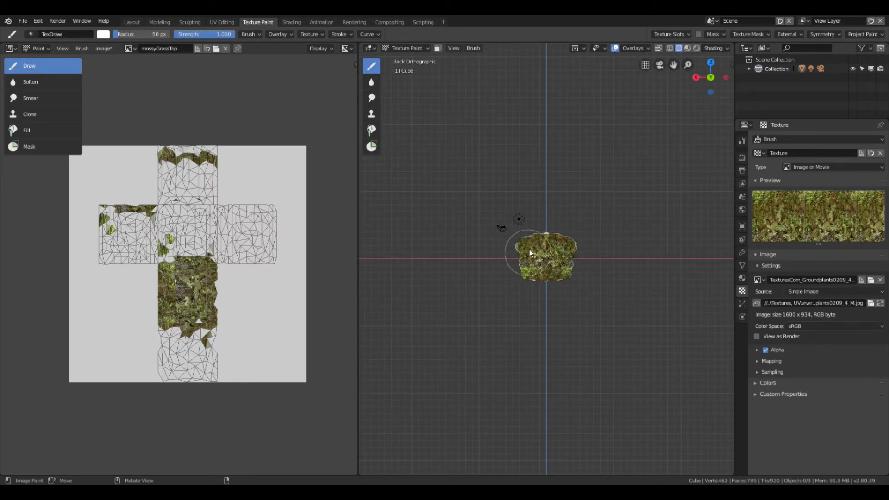
key("KP_3")
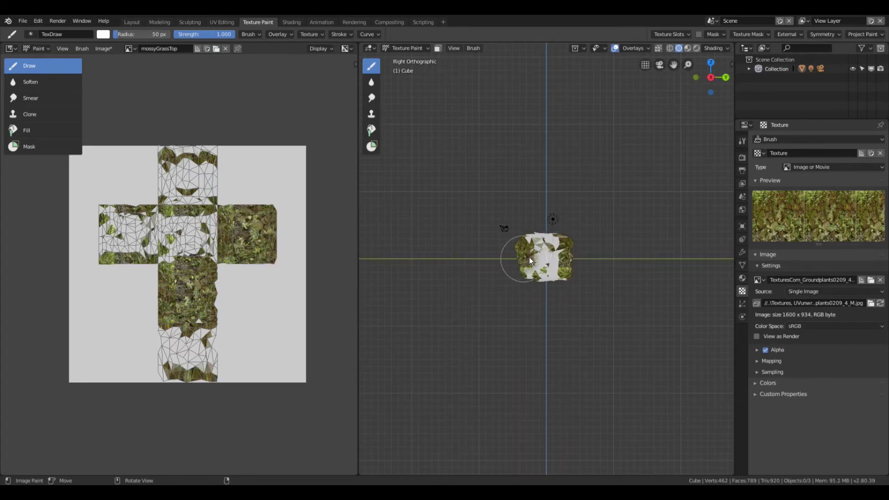
mouse_move(548, 254)
left_mouse_down()
mouse_move(557, 241)
mouse_move(551, 276)
mouse_move(528, 266)
mouse_move(538, 278)
mouse_move(530, 243)
left_mouse_up()
mouse_move(566, 256)
left_mouse_down()
mouse_move(543, 258)
mouse_move(561, 254)
left_mouse_up()
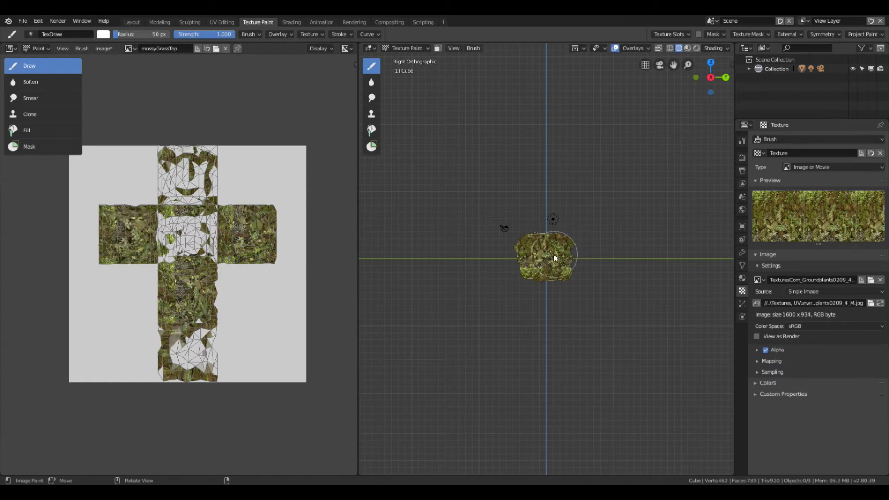
- Cover the rock's left side, top and underside with the ground-plants texture from the matching orthographic views
key("ctrl+KP_3")
mouse_move(566, 256)
left_mouse_down()
mouse_move(537, 246)
mouse_move(563, 271)
mouse_move(533, 279)
mouse_move(532, 251)
mouse_move(572, 253)
mouse_move(531, 264)
mouse_move(546, 251)
mouse_move(556, 266)
mouse_move(554, 243)
mouse_move(558, 257)
mouse_move(546, 247)
left_mouse_up()
key("KP_7")
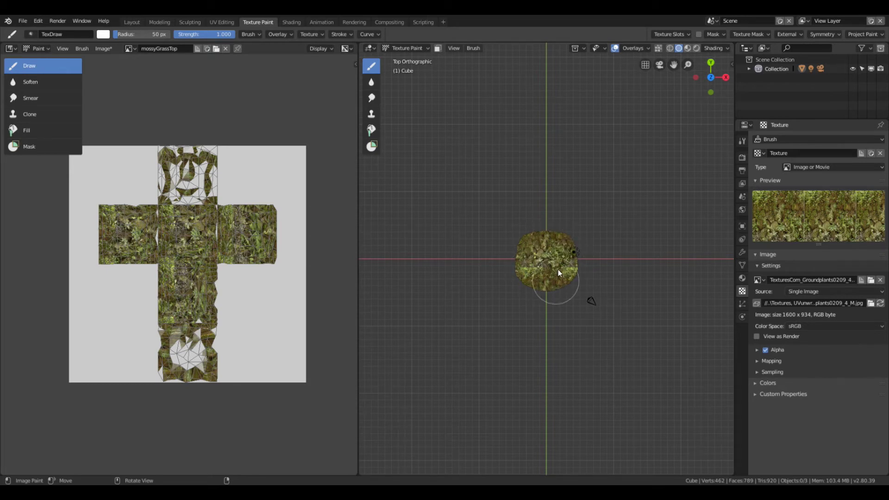
key("ctrl+KP_7")
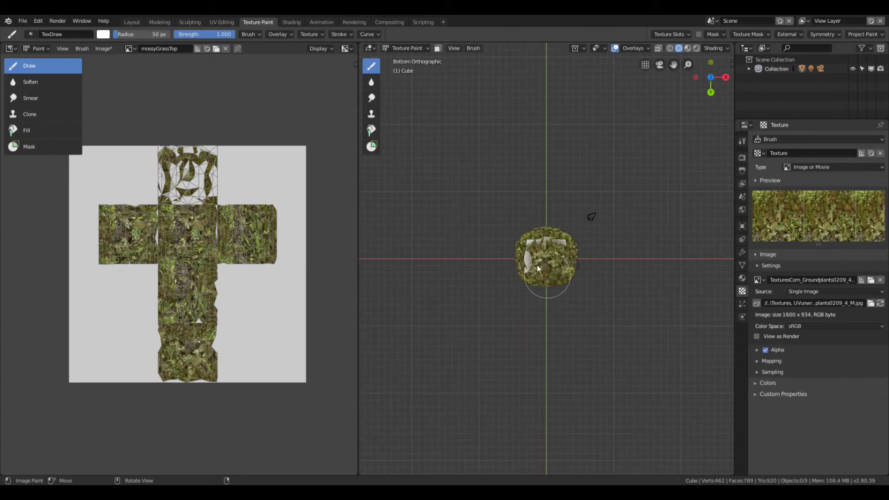
mouse_move(537, 265)
left_mouse_down()
mouse_move(546, 241)
mouse_move(537, 248)
mouse_move(565, 265)
mouse_move(538, 260)
left_mouse_up()
- Inspect the painted rock from several angles for texture coverage, scale and seams
middle_click_drag(537, 256, 545, 294)
scroll(546, 292, "up", 6)
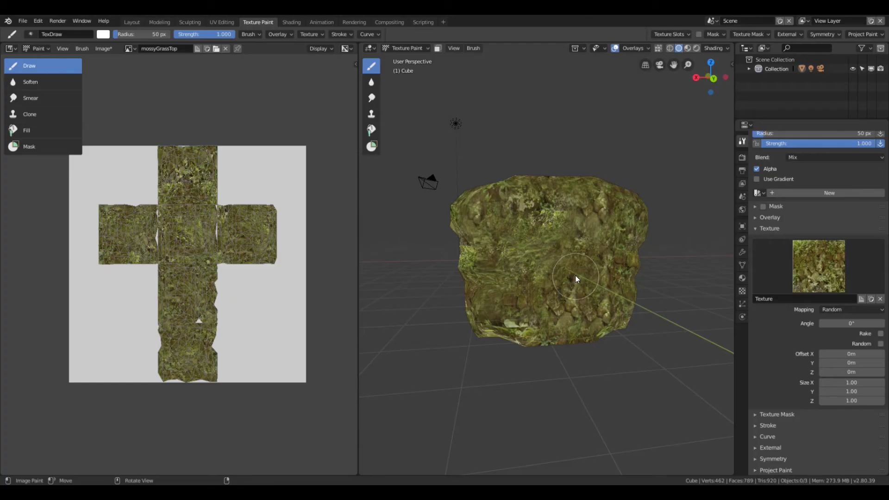
mouse_move(538, 279)
middle_mouse_down()
mouse_move(637, 277)
mouse_move(574, 282)
mouse_move(568, 267)
mouse_move(625, 245)
mouse_move(606, 258)
mouse_move(625, 270)
middle_mouse_up()
scroll(606, 257, "up", 6)
scroll(604, 258, "down", 6)
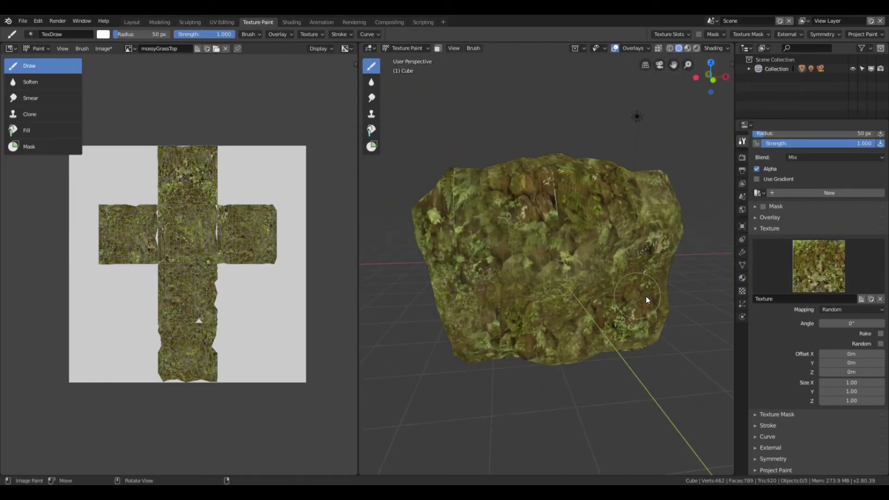
left_click(742, 290)
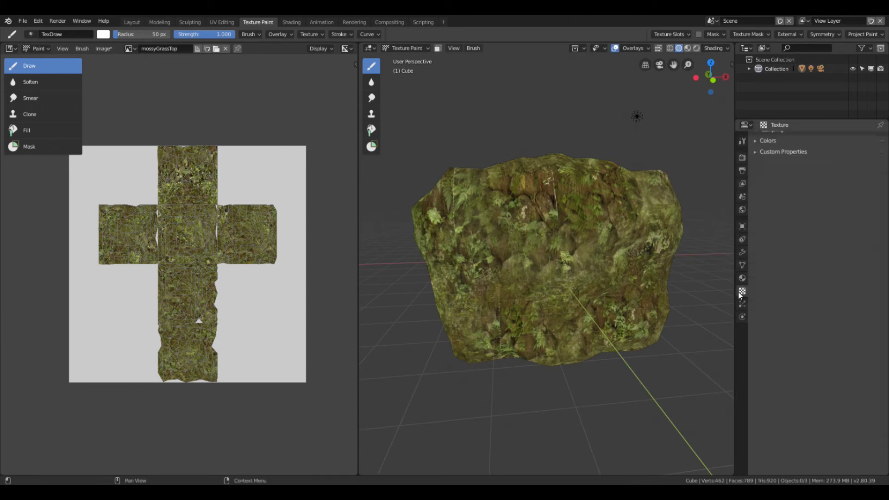
middle_click_drag(552, 266, 578, 257)
middle_click_drag(625, 232, 643, 259)
- Display the Draw brush's settings and expand its texture section
left_click(742, 141)
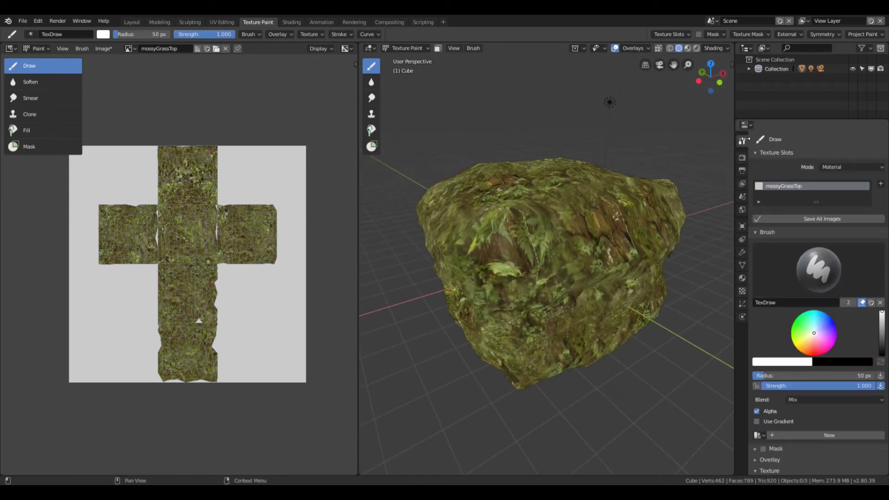
scroll(768, 398, "down", 6)
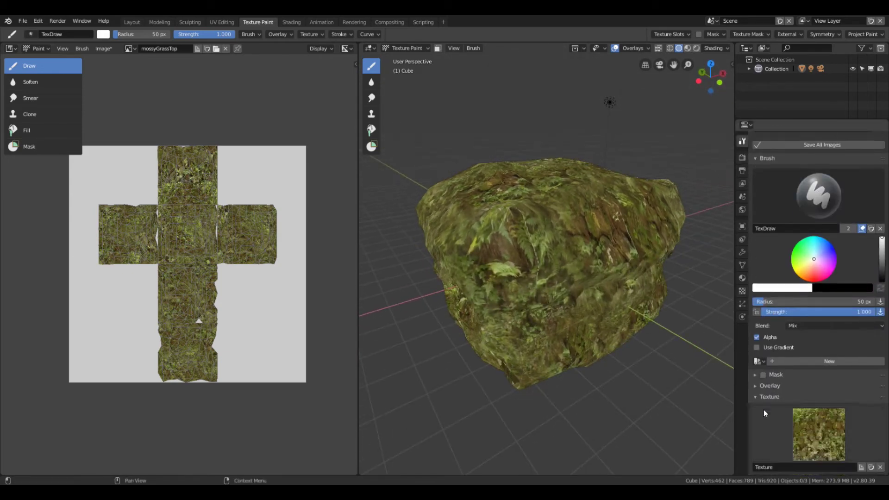
left_click(756, 342)
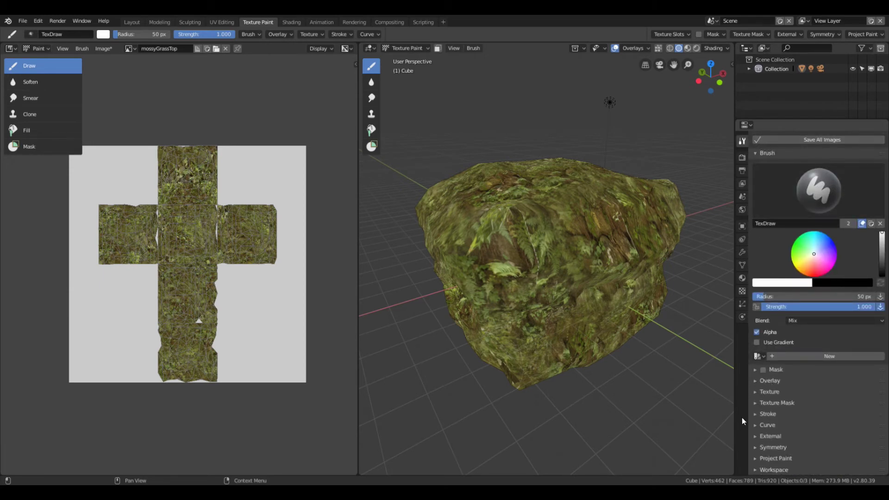
left_click(754, 392)
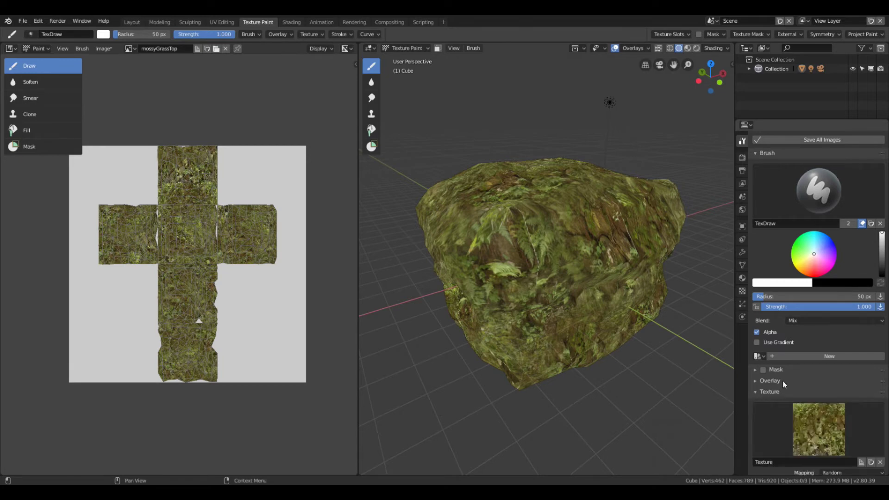
- Try the brush texture's Tiled mapping mode and settle on Stencil mapping
scroll(782, 380, "down", 5)
left_click(831, 362)
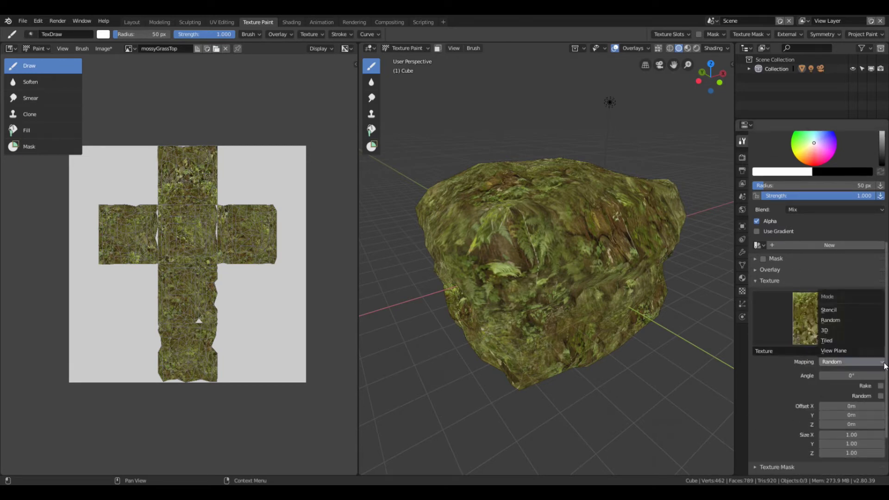
left_click(829, 311)
left_click(883, 372)
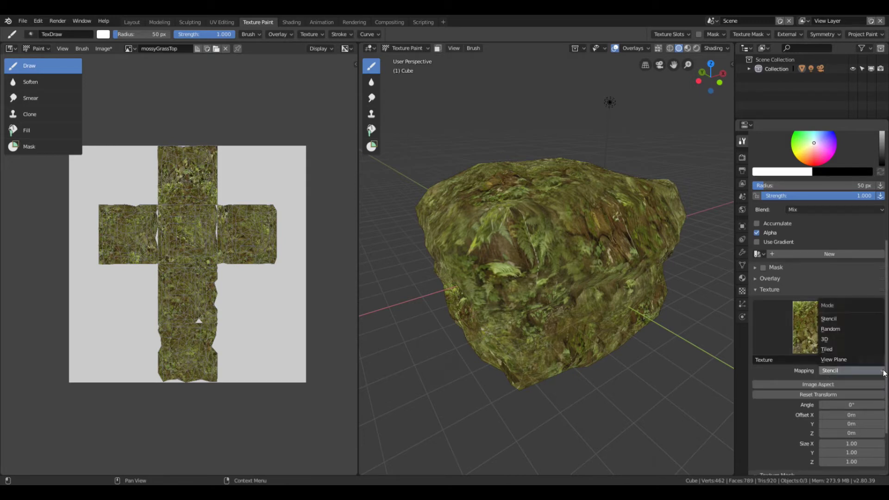
left_click(834, 349)
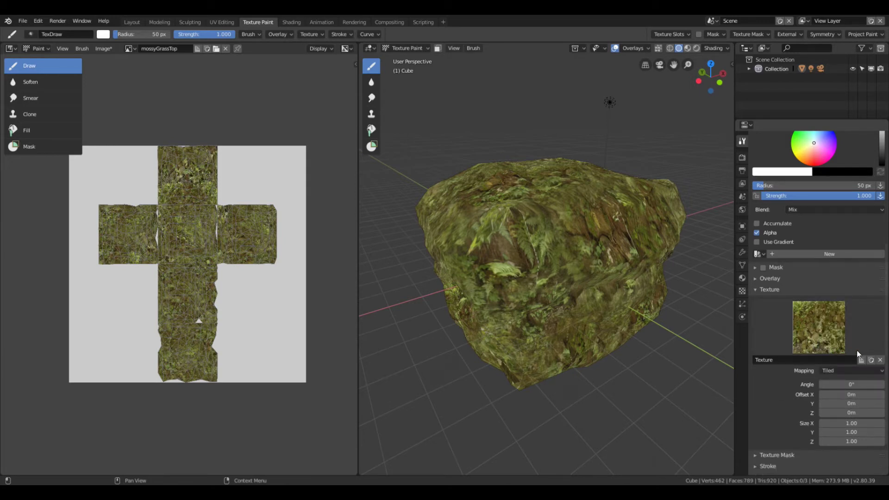
left_click(882, 372)
left_click(832, 319)
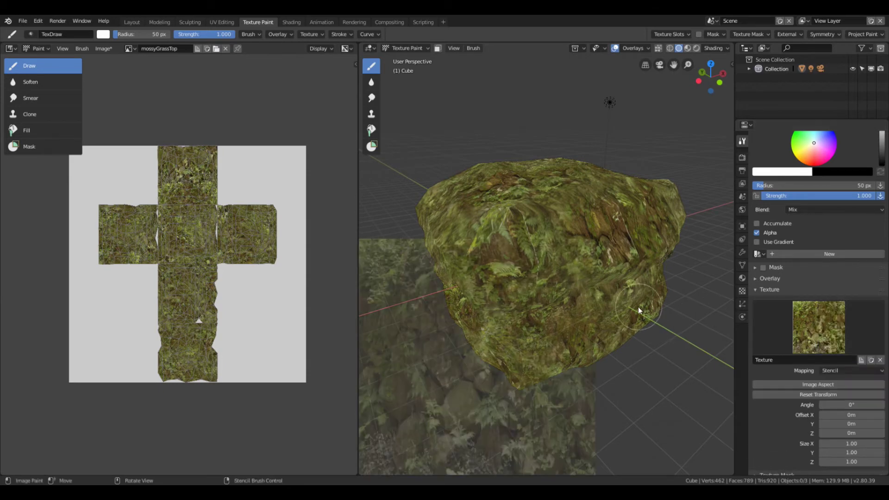
- Position the stencil over the rock's front in the front orthographic view and paint its upper middle area
middle_click_drag(638, 307, 540, 353)
right_click_drag(539, 352, 542, 299)
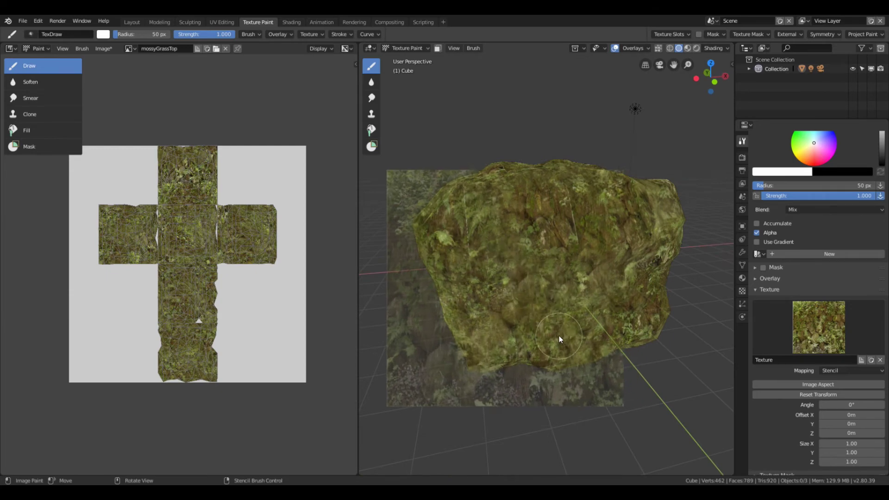
key("KP_1")
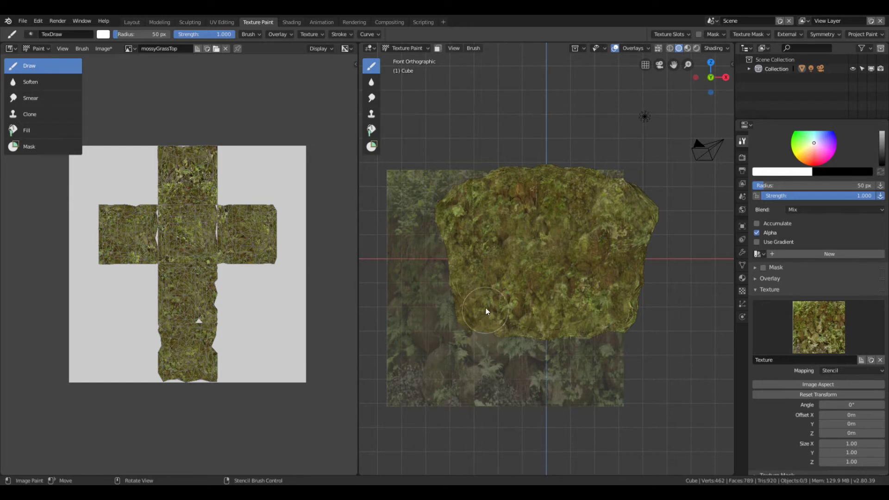
right_click_drag(485, 308, 502, 295)
scroll(500, 296, "up", 2)
scroll(498, 295, "up", 2)
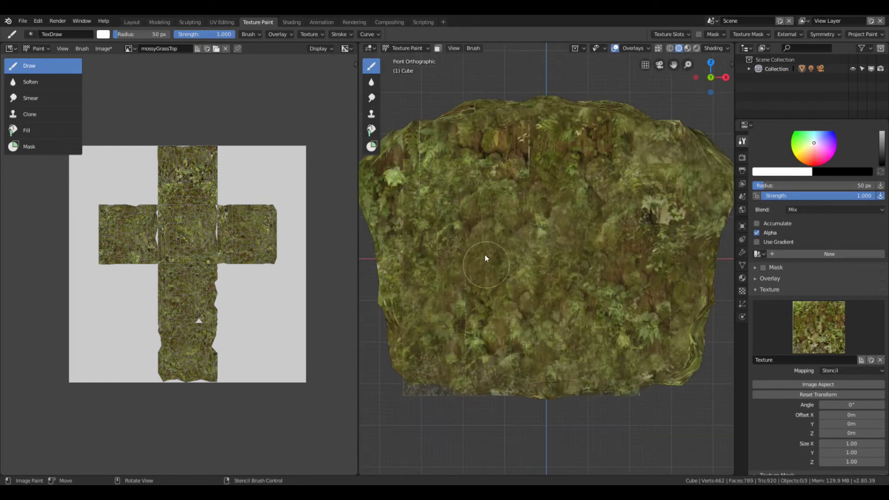
mouse_move(470, 186)
left_mouse_down()
mouse_move(532, 178)
mouse_move(536, 206)
left_mouse_up()
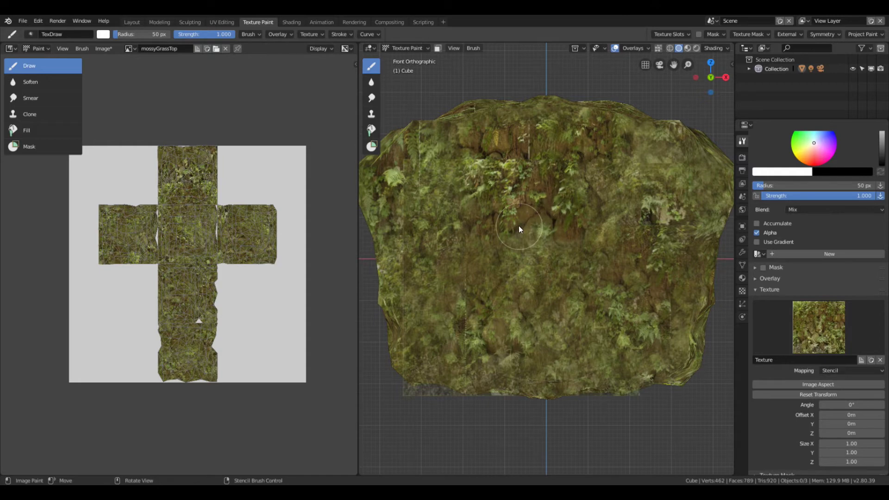
- Enlarge the brush radius to 112 px and paint the repositioned stencil over the front's centre and right part
key("f")
left_click(561, 243)
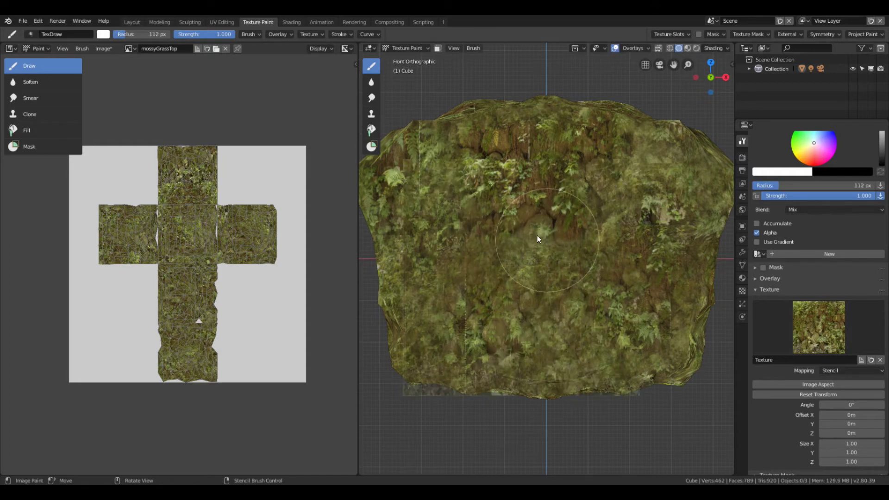
mouse_move(536, 221)
left_mouse_down()
mouse_move(557, 282)
mouse_move(471, 221)
mouse_move(499, 233)
mouse_move(530, 343)
mouse_move(557, 252)
mouse_move(574, 250)
left_mouse_up()
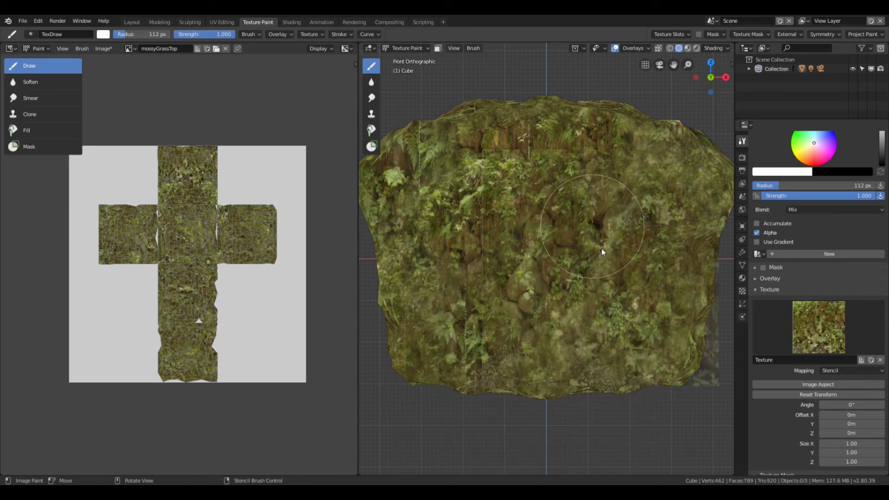
right_click_drag(618, 288, 568, 371)
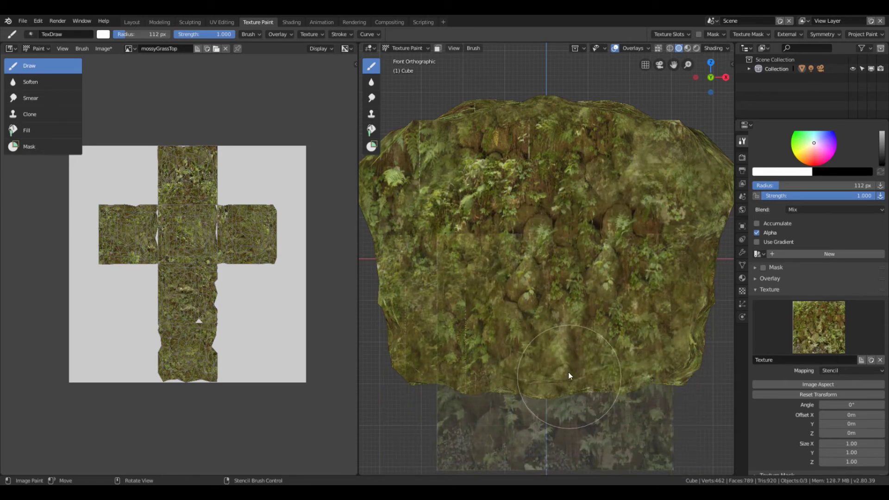
right_click_drag(602, 343, 669, 218)
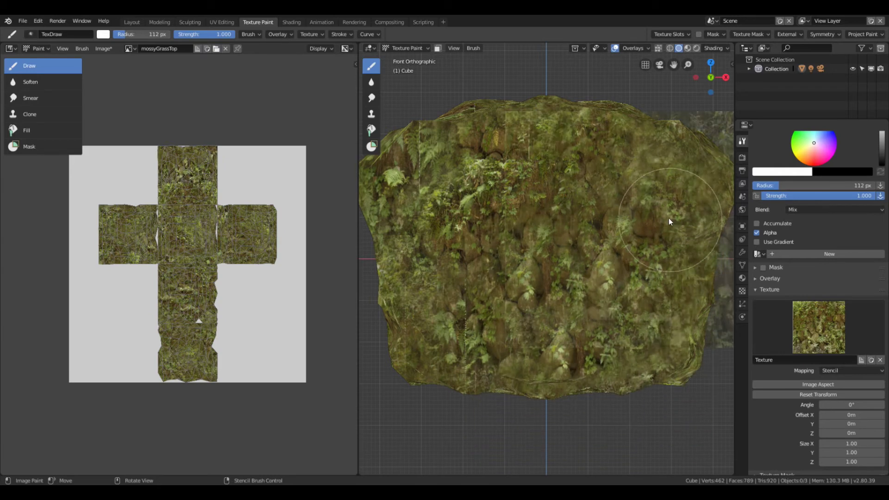
mouse_move(654, 189)
left_mouse_down()
mouse_move(663, 194)
mouse_move(648, 173)
mouse_move(656, 219)
left_mouse_up()
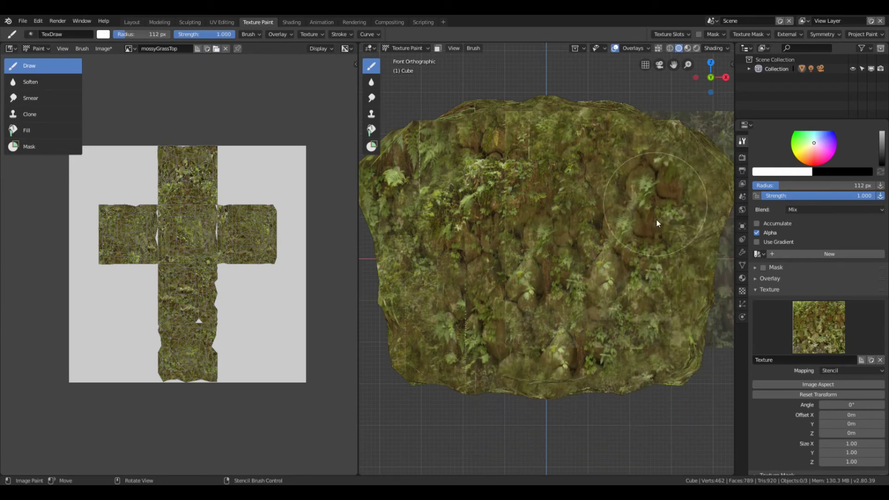
mouse_move(651, 241)
right_mouse_down()
mouse_move(478, 371)
mouse_move(651, 285)
mouse_move(670, 252)
right_mouse_up()
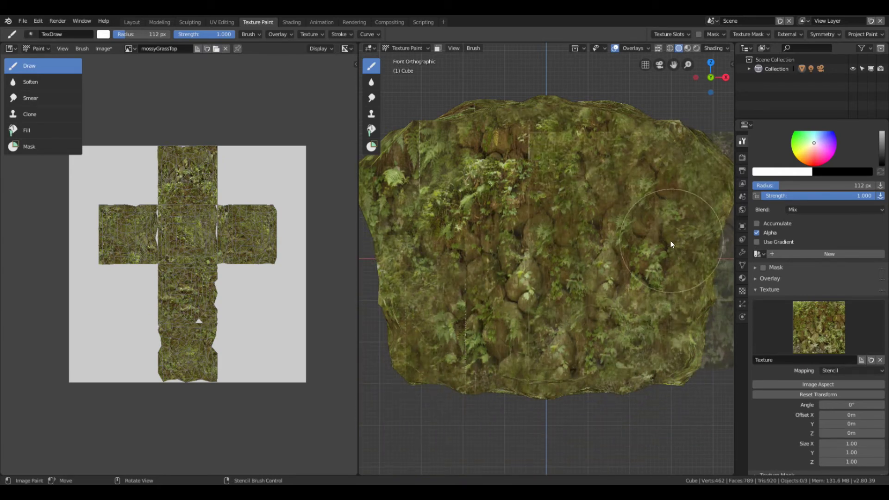
- Reposition the stencil to cover the front's remaining lower and left areas, and check the painted front
right_click_drag(656, 284, 641, 331)
right_click_drag(637, 260, 482, 250)
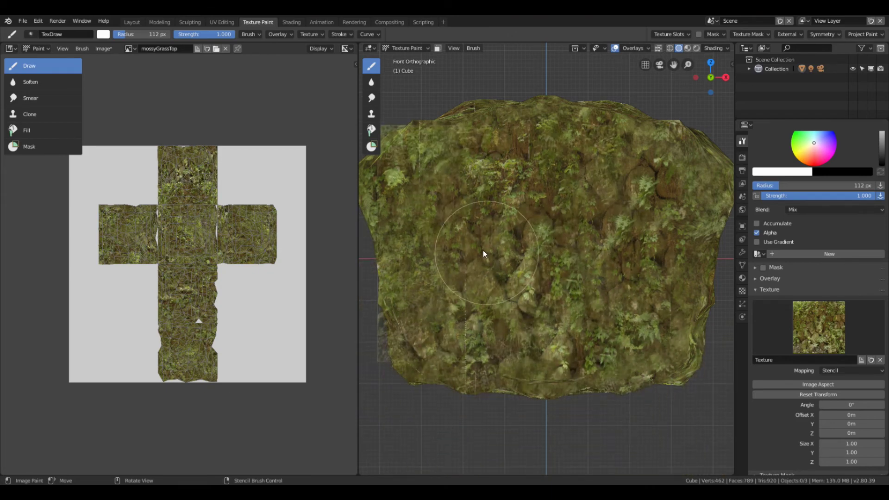
right_click_drag(463, 290, 431, 425)
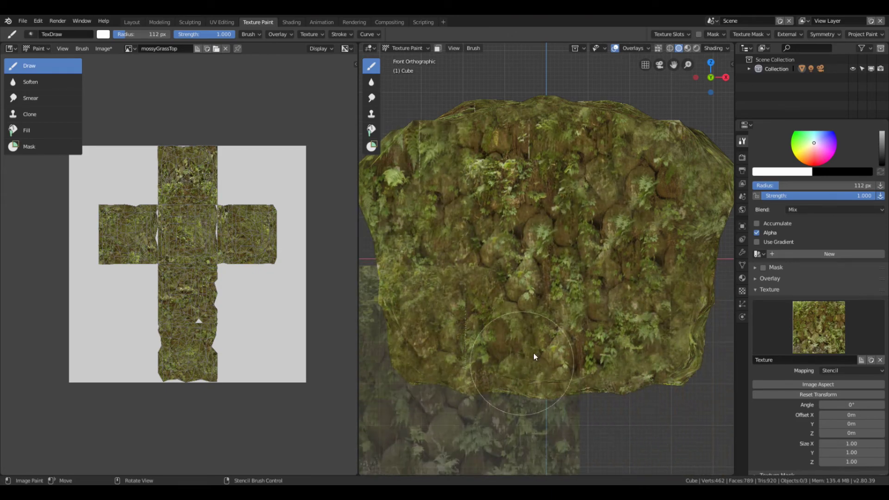
scroll(551, 344, "up", 4)
mouse_move(555, 342)
middle_mouse_down()
mouse_move(528, 356)
mouse_move(571, 341)
mouse_move(554, 348)
mouse_move(542, 382)
mouse_move(612, 369)
mouse_move(584, 336)
middle_mouse_up()
scroll(574, 343, "down", 4)
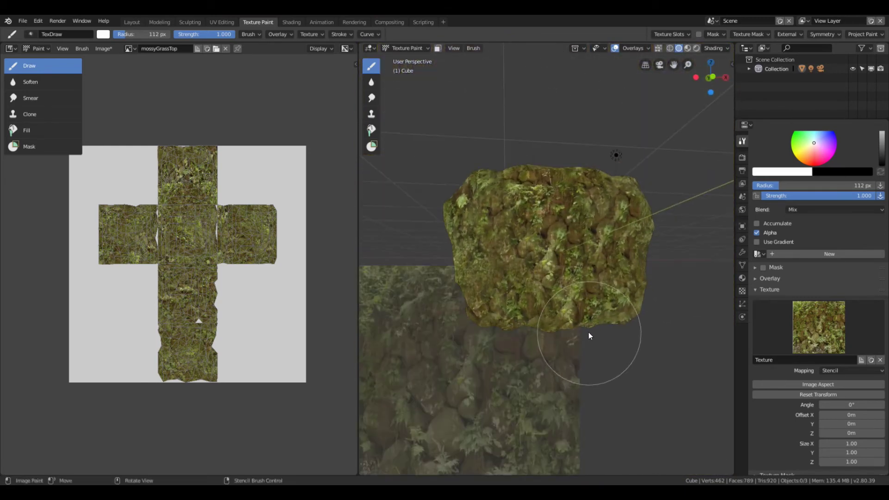
- Paint the stencil texture across the rock's back from the back orthographic view, shifting the stencil to reach the lower areas
key("KP_1")
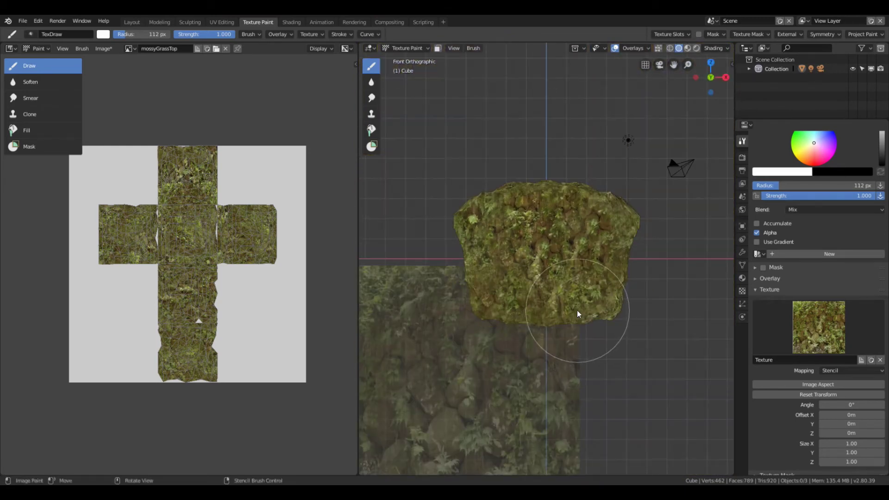
key("ctrl+KP_1")
right_click_drag(515, 321, 546, 260)
scroll(545, 261, "up", 4)
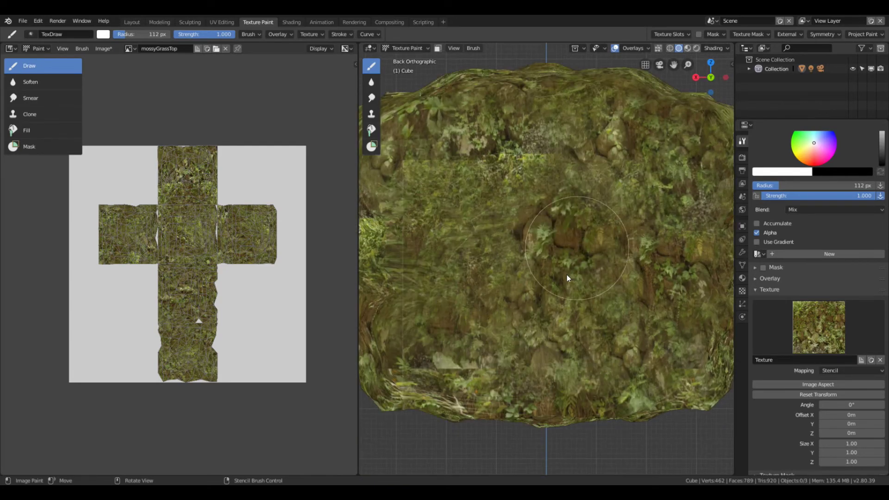
mouse_move(507, 265)
left_mouse_down()
mouse_move(461, 246)
mouse_move(492, 174)
mouse_move(535, 154)
mouse_move(564, 207)
mouse_move(544, 238)
mouse_move(503, 140)
mouse_move(558, 157)
mouse_move(432, 220)
mouse_move(463, 155)
mouse_move(433, 267)
mouse_move(465, 279)
mouse_move(452, 315)
mouse_move(508, 368)
mouse_move(440, 354)
mouse_move(504, 370)
mouse_move(578, 367)
mouse_move(691, 218)
mouse_move(673, 362)
mouse_move(669, 351)
mouse_move(648, 407)
mouse_move(662, 389)
left_mouse_up()
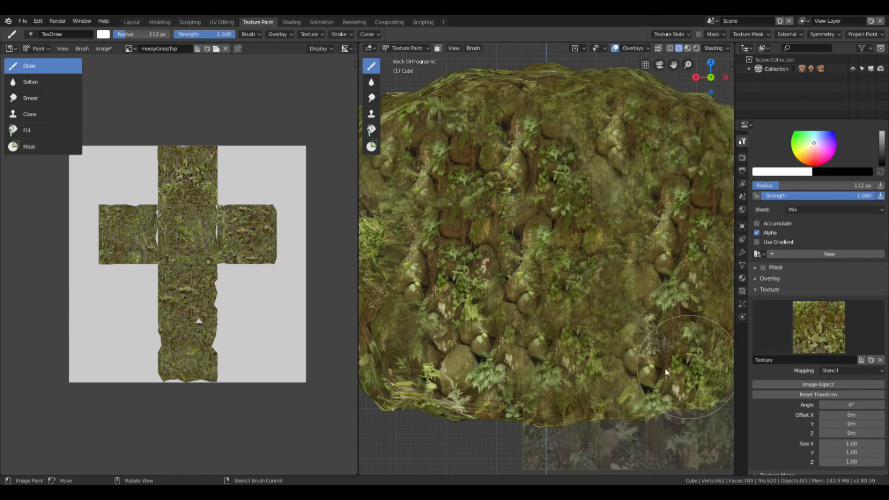
mouse_move(576, 384)
right_mouse_down()
mouse_move(551, 376)
mouse_move(477, 402)
mouse_move(467, 383)
right_mouse_up()
mouse_move(468, 383)
left_mouse_down()
mouse_move(495, 336)
mouse_move(394, 225)
mouse_move(552, 275)
mouse_move(584, 251)
left_mouse_up()
- Paint the stencil texture over the rock's right side from the right orthographic view
mouse_move(584, 250)
middle_mouse_down()
mouse_move(574, 271)
mouse_move(560, 263)
middle_mouse_up()
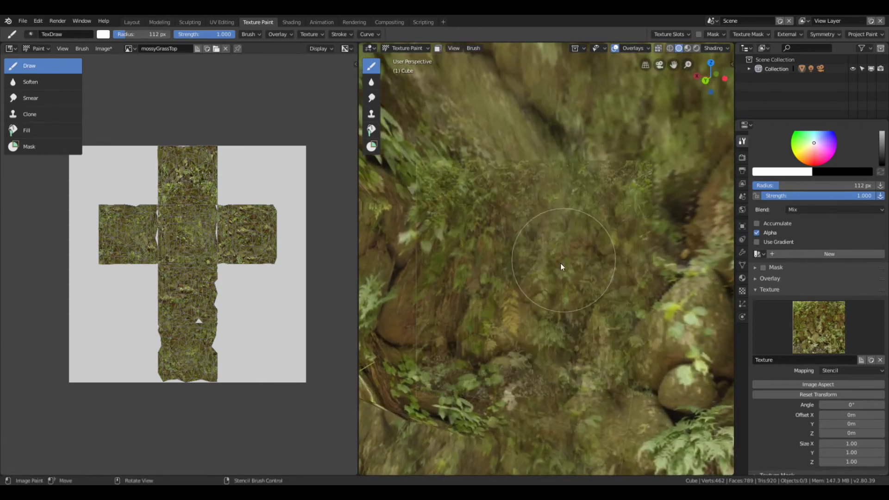
scroll(560, 263, "down", 5)
middle_click_drag(585, 298, 730, 307)
key("KP_5")
key("KP_3")
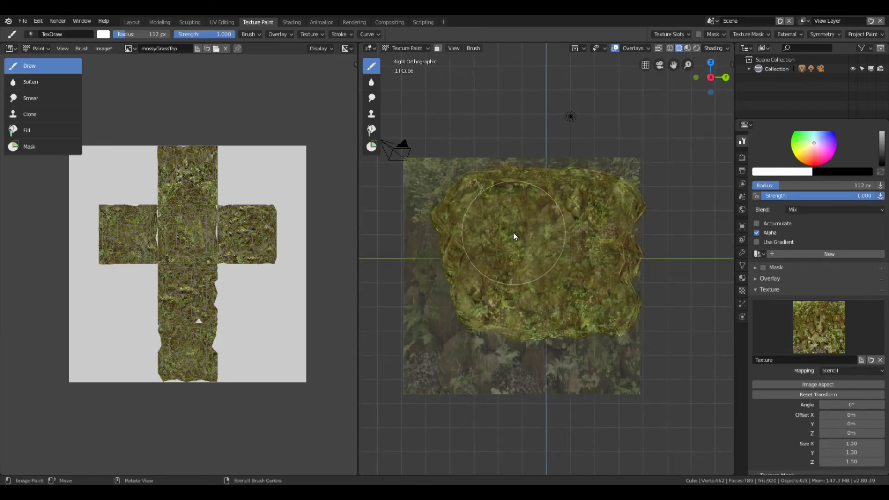
mouse_move(572, 260)
left_mouse_down()
mouse_move(597, 252)
mouse_move(561, 280)
mouse_move(519, 278)
mouse_move(471, 216)
mouse_move(568, 255)
mouse_move(585, 218)
mouse_move(585, 291)
left_mouse_up()
- Orbit around the rock, stencil-paint its left side in perspective, and reposition the stencil
mouse_move(585, 290)
middle_mouse_down()
mouse_move(433, 389)
mouse_move(588, 311)
mouse_move(589, 302)
middle_mouse_up()
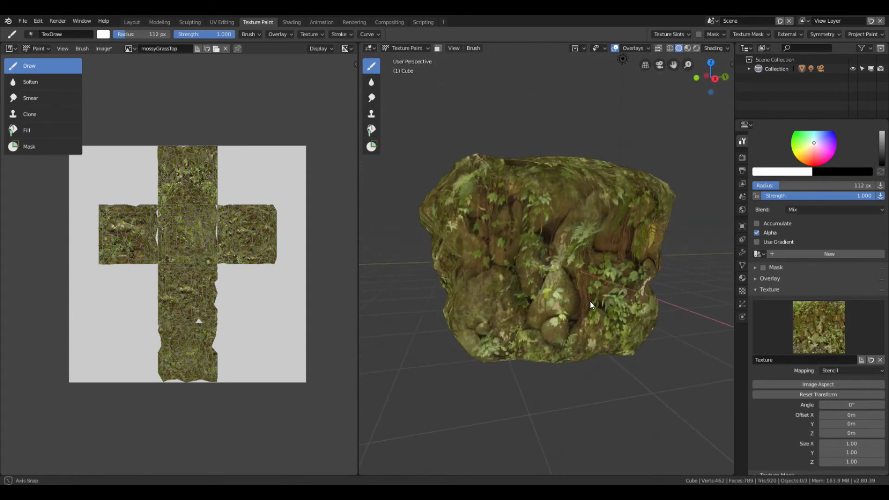
left_click_drag(590, 301, 588, 305)
mouse_move(588, 304)
middle_mouse_down()
mouse_move(585, 312)
mouse_move(556, 263)
middle_mouse_up()
mouse_move(556, 262)
left_mouse_down()
mouse_move(521, 229)
mouse_move(590, 229)
mouse_move(567, 298)
left_mouse_up()
right_click_drag(568, 298, 637, 276)
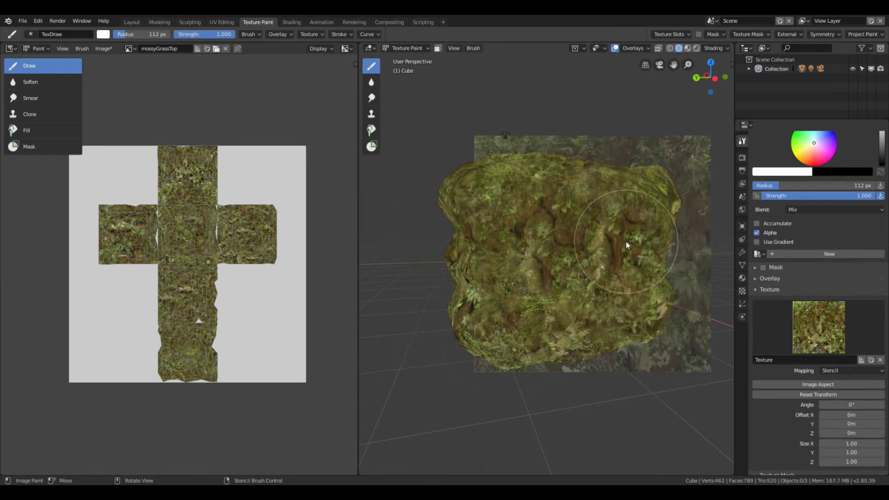
- Centre the stencil on the rock in the right orthographic view and paint the middle of that side
key("KP_1")
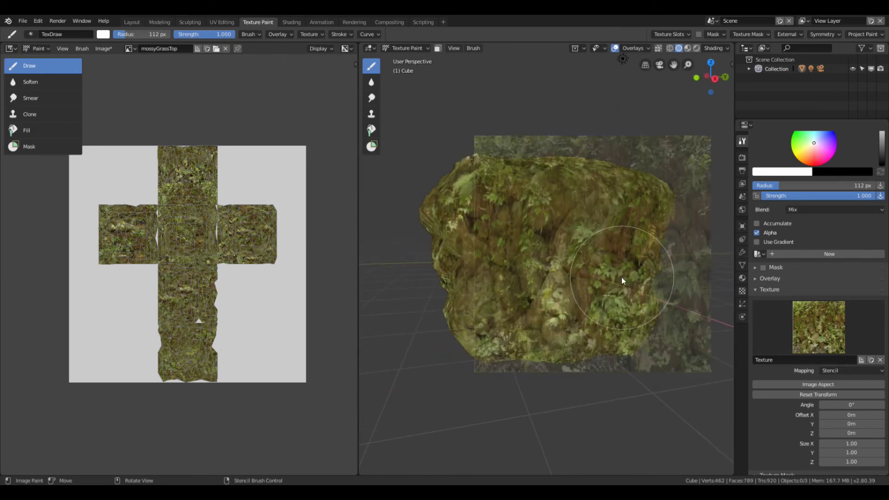
key("KP_5")
key("KP_3")
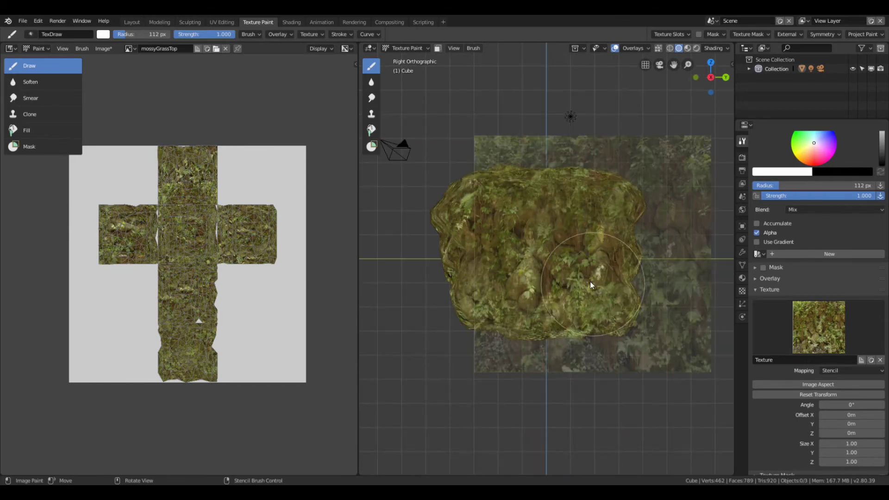
right_click_drag(586, 261, 544, 254)
mouse_move(543, 254)
left_mouse_down()
mouse_move(516, 228)
mouse_move(487, 240)
mouse_move(524, 279)
mouse_move(566, 237)
mouse_move(583, 274)
mouse_move(551, 291)
mouse_move(493, 226)
mouse_move(532, 217)
mouse_move(539, 266)
left_mouse_up()
- Stencil-paint stones and leaves onto the middle of the rock's left side from the left orthographic view
key("ctrl+KP_3")
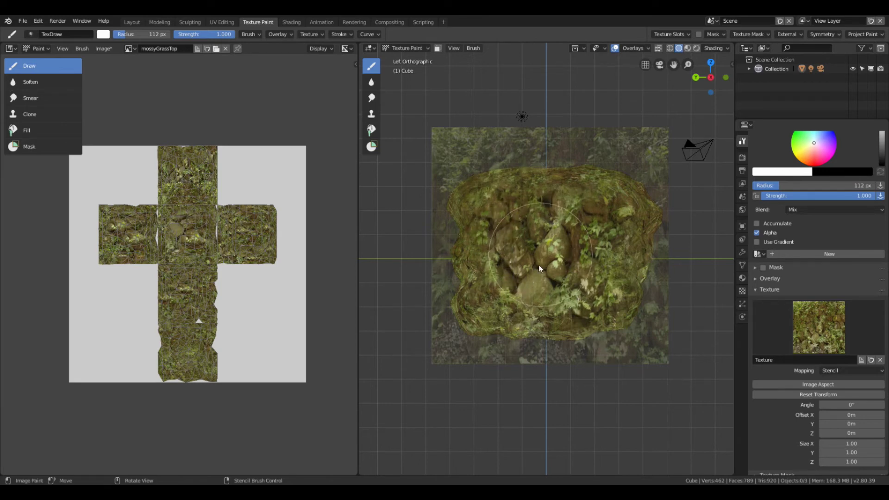
right_click_drag(539, 265, 499, 303)
mouse_move(498, 296)
left_mouse_down()
mouse_move(495, 283)
mouse_move(509, 279)
left_mouse_up()
mouse_move(567, 284)
right_mouse_down()
mouse_move(557, 299)
mouse_move(571, 277)
right_mouse_up()
- Add more stencil detail to the middle of the rock's front and back from the matching orthographic views
key("KP_1")
right_click_drag(529, 257, 549, 251)
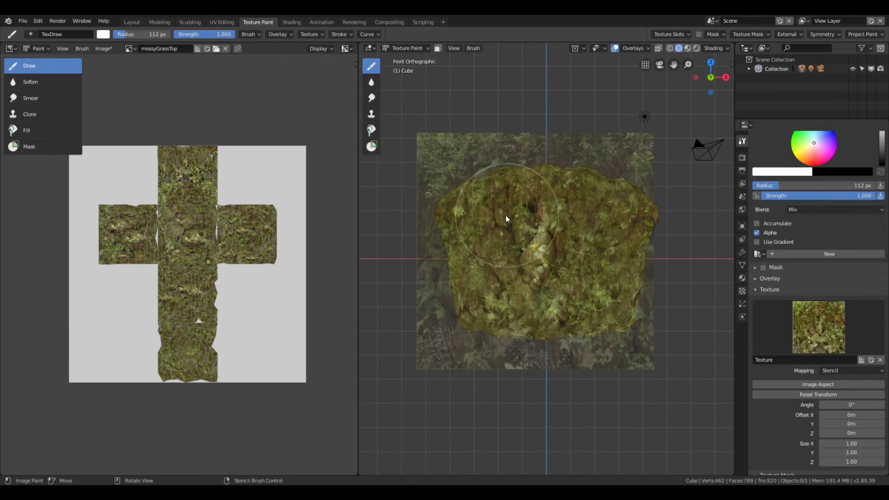
key("ctrl+KP_1")
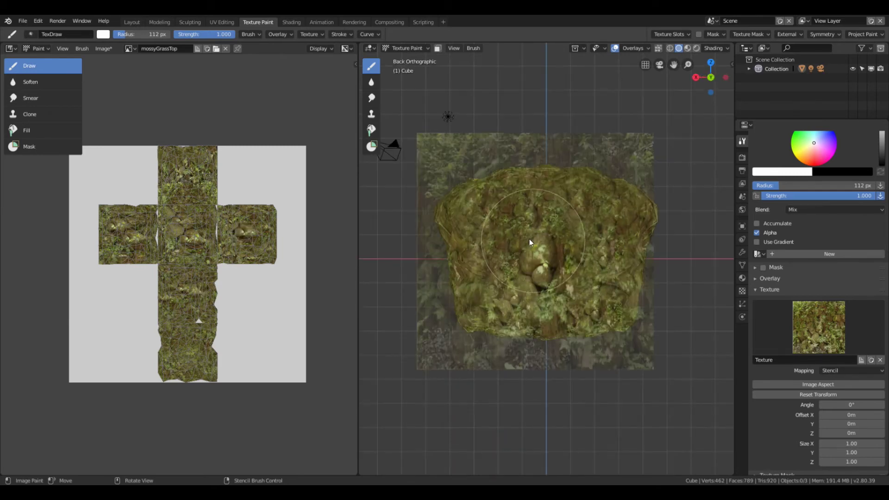
left_click(496, 277)
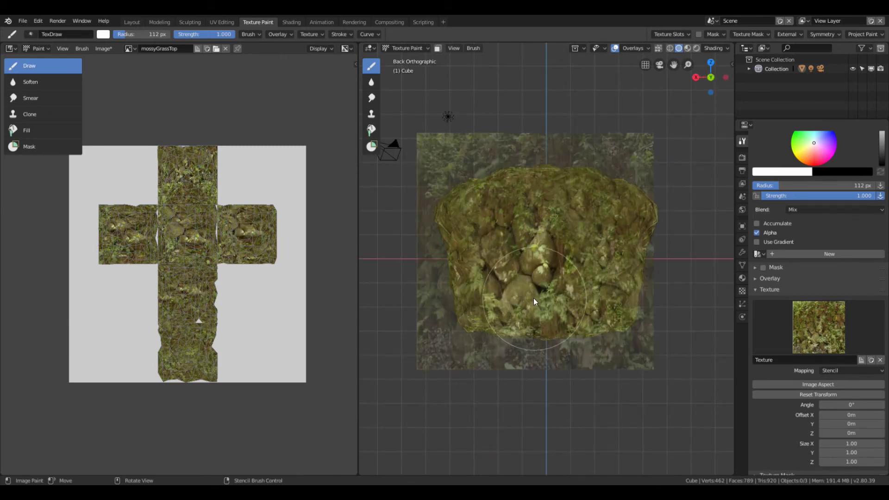
- Move the stencil clear of the rock and inspect the painted surface from above and the sides
mouse_move(534, 283)
right_mouse_down()
mouse_move(478, 291)
mouse_move(386, 331)
mouse_move(285, 474)
mouse_move(305, 458)
right_mouse_up()
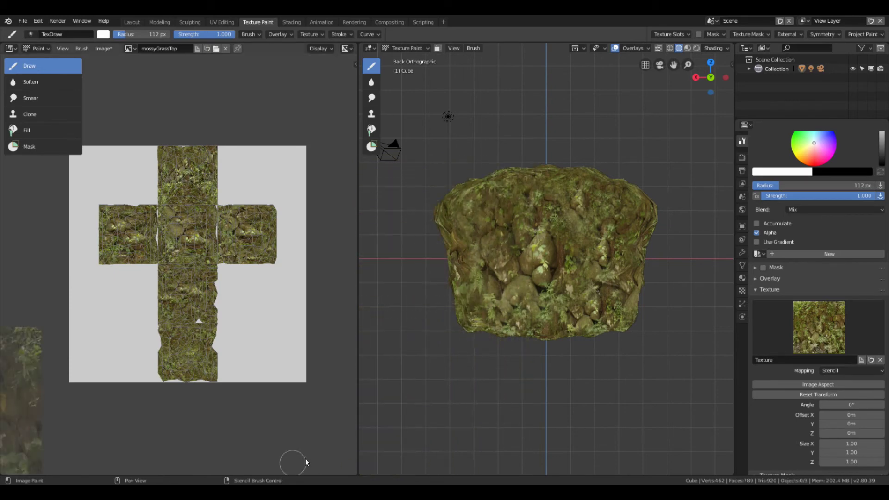
mouse_move(484, 288)
middle_mouse_down()
mouse_move(597, 296)
mouse_move(544, 301)
mouse_move(579, 293)
mouse_move(559, 293)
mouse_move(573, 287)
mouse_move(530, 269)
mouse_move(551, 264)
mouse_move(571, 291)
mouse_move(568, 326)
middle_mouse_up()
scroll(544, 301, "up", 3)
scroll(549, 263, "down", 5)
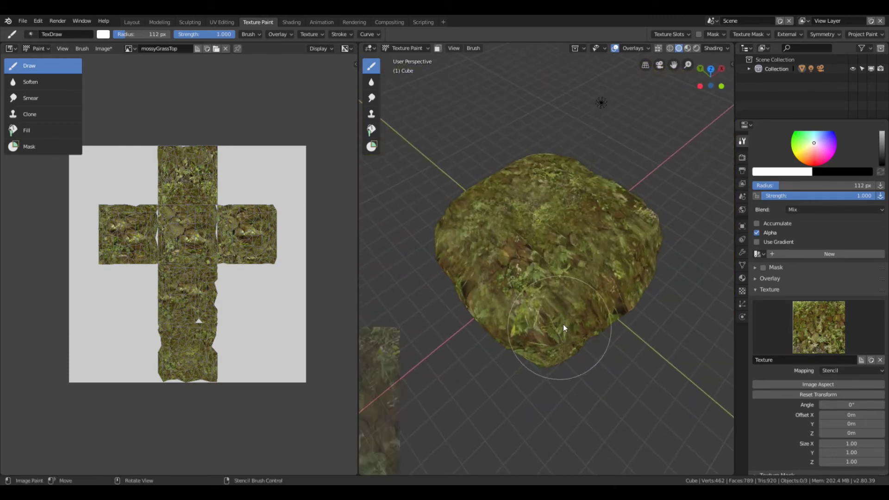
- Reposition the stencil over the rock and paint close-up plant and stone detail onto its stretched upper corner
right_click_drag(431, 368, 550, 304)
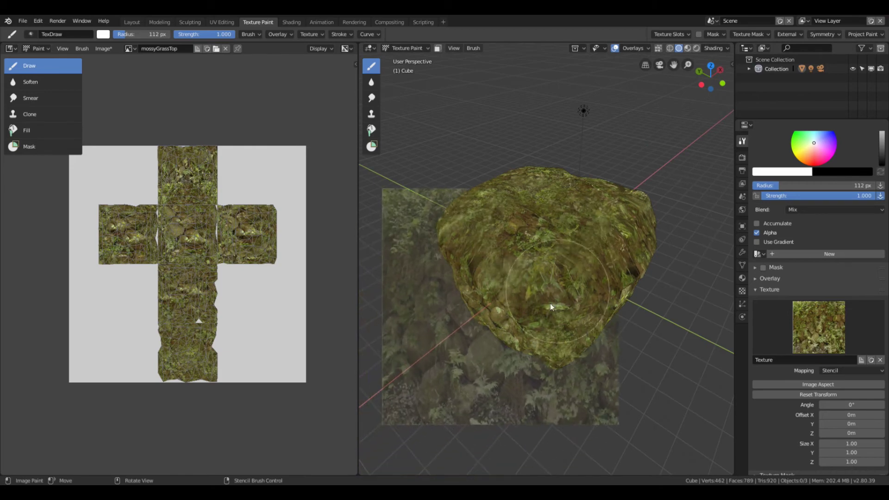
scroll(536, 318, "up", 1)
scroll(535, 318, "up", 2)
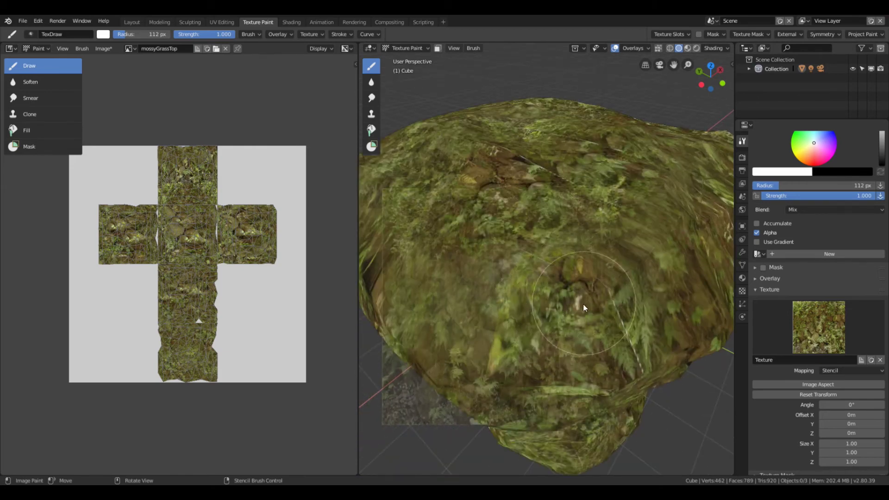
scroll(533, 370, "up", 2)
right_click_drag(533, 369, 615, 294)
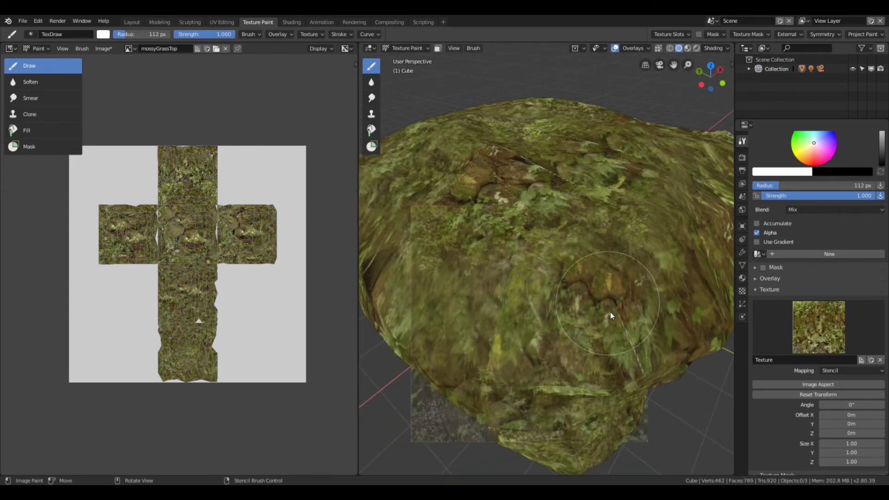
right_click_drag(596, 335, 627, 246)
right_click_drag(549, 291, 480, 293)
scroll(501, 305, "down", 6)
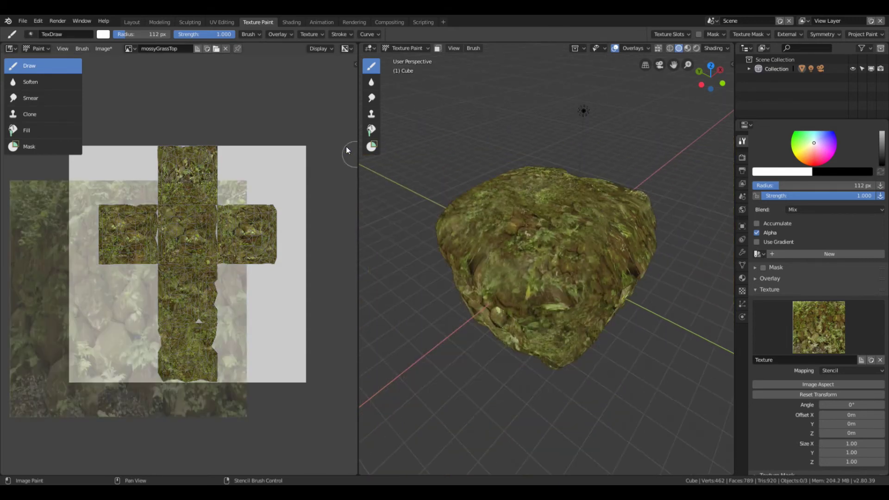
- Lower the brush strength to 0.864 and stencil-paint more stones and leaves over the rock's corner between the sides
left_click_drag(861, 196, 846, 196)
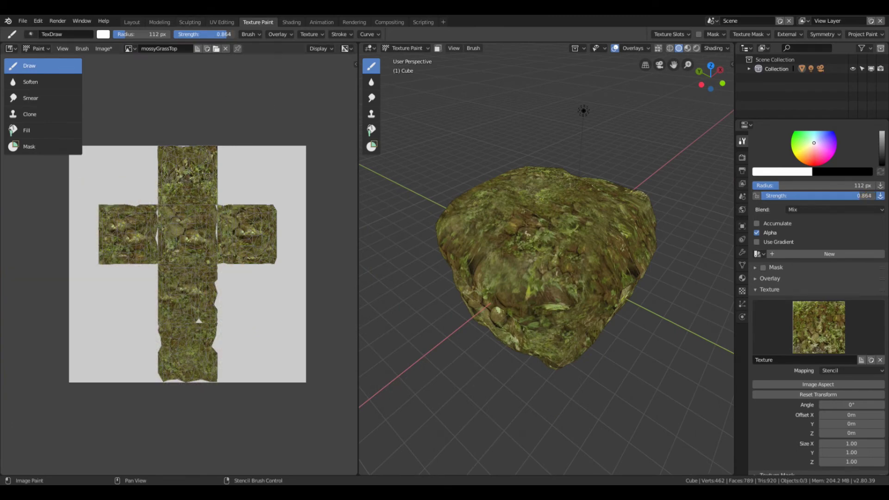
right_click_drag(497, 295, 506, 292)
scroll(522, 305, "up", 6)
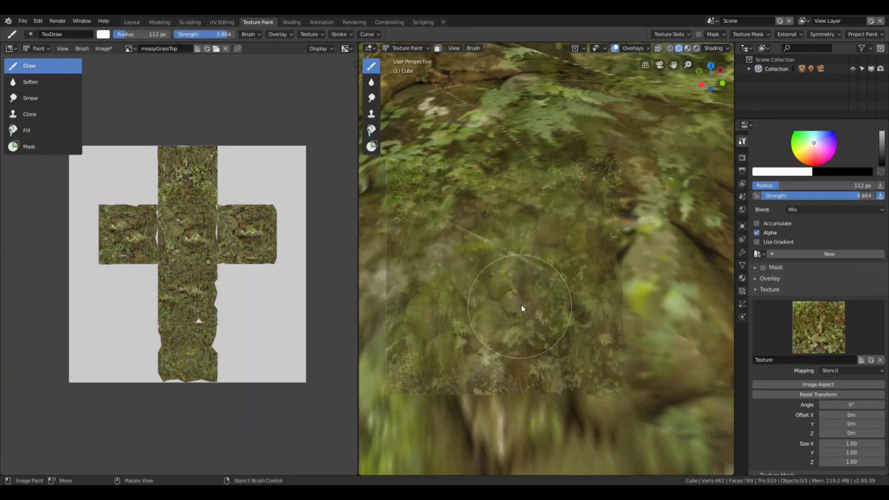
scroll(522, 305, "down", 6)
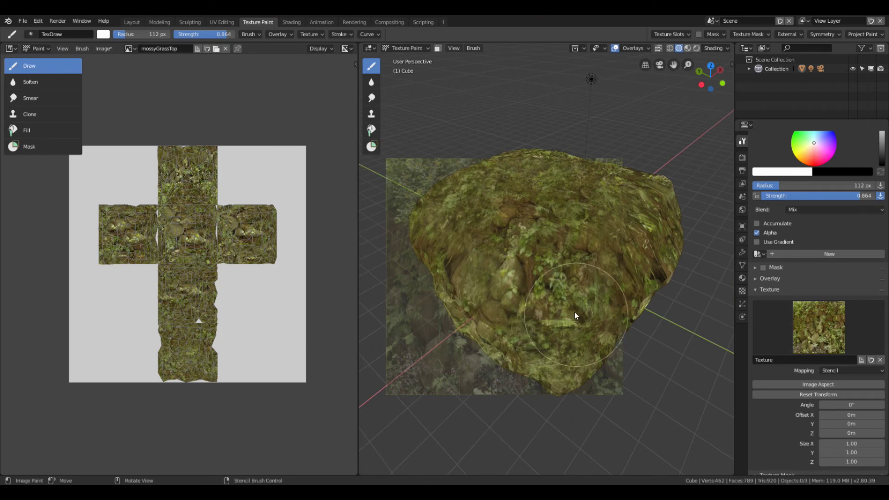
right_click_drag(574, 315, 543, 318)
mouse_move(515, 324)
middle_mouse_down()
mouse_move(560, 317)
mouse_move(562, 244)
middle_mouse_up()
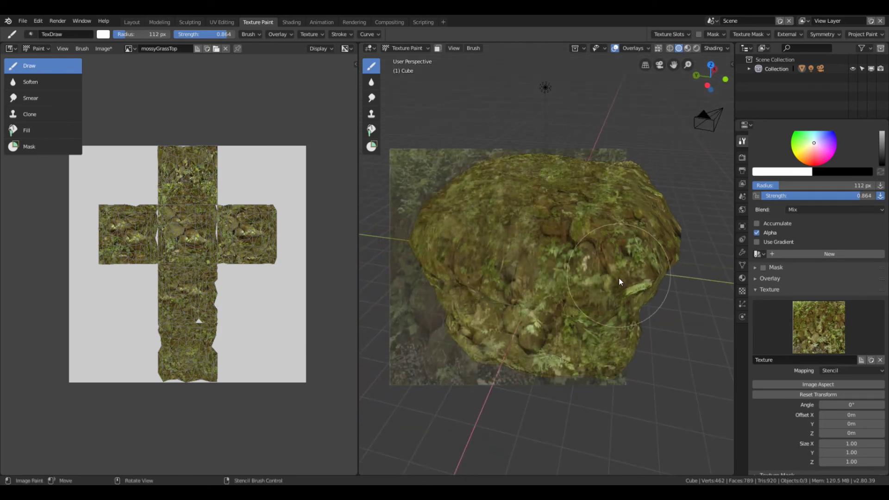
- Shift the stencil around the rock and blend stone and leaf detail over its remaining edges and top
right_click_drag(620, 282, 521, 305)
middle_click_drag(521, 305, 590, 299)
mouse_move(545, 279)
middle_mouse_down()
mouse_move(561, 297)
mouse_move(558, 287)
middle_mouse_up()
right_click_drag(520, 262, 532, 226)
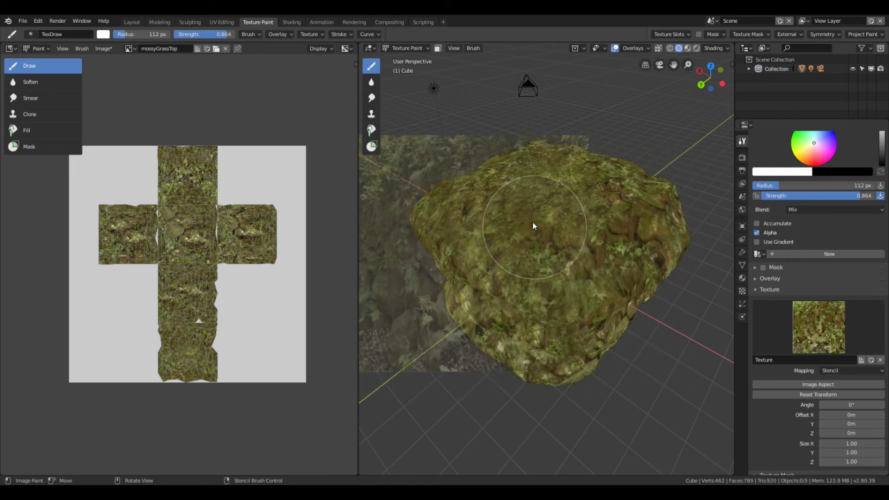
middle_click_drag(532, 226, 586, 252)
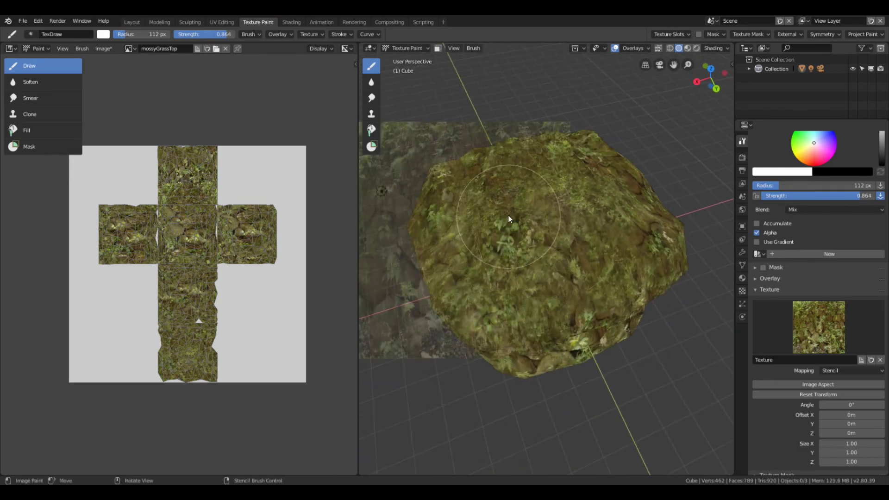
middle_click_drag(477, 249, 552, 266)
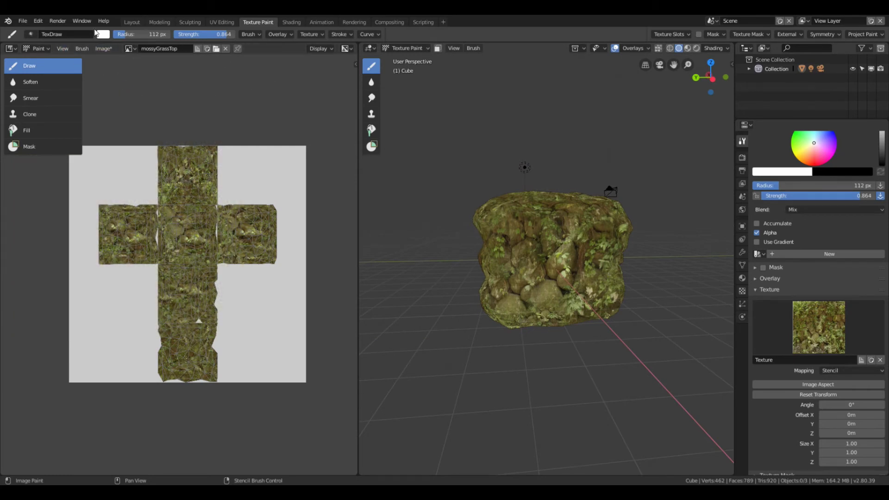
- Save the painted image as mossyGrassTop.png in the Unity project's Assets\textures folder
left_click(103, 49)
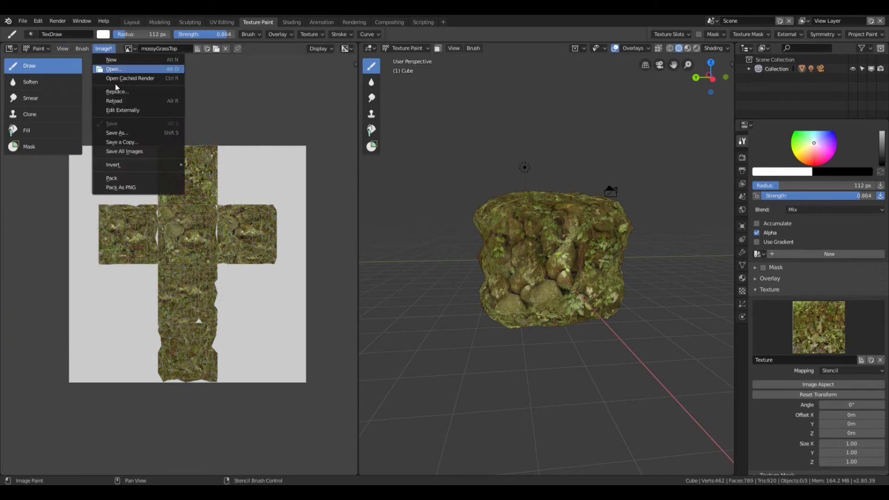
left_click(100, 49)
left_click(131, 133)
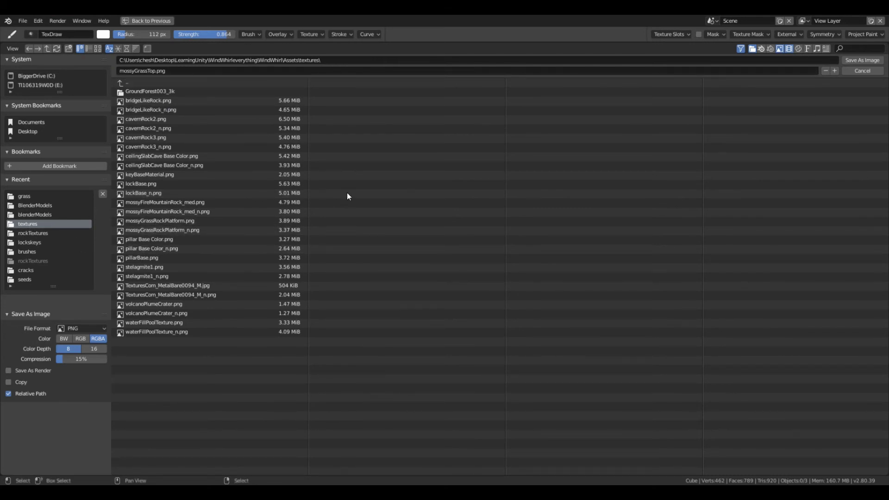
left_click(857, 60)
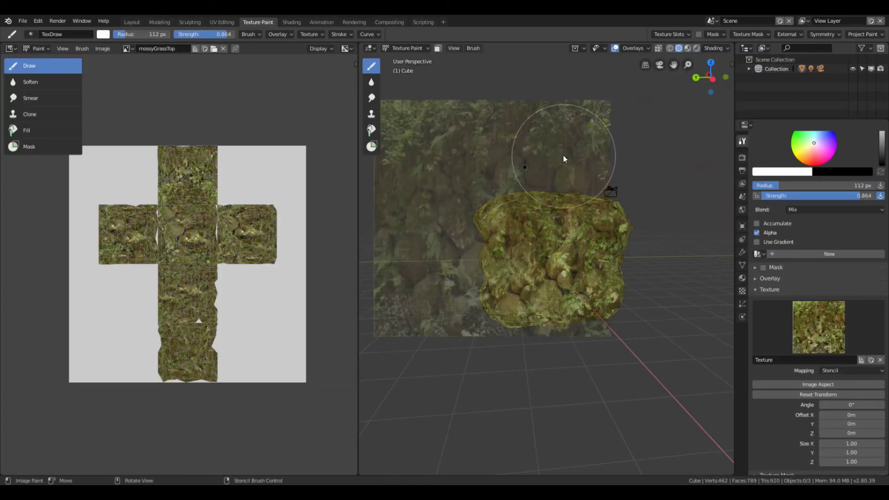
- Export only the mesh as mossyPlatform2.fbx to the Unity project's Assets\blenderModels folder
left_click(23, 21)
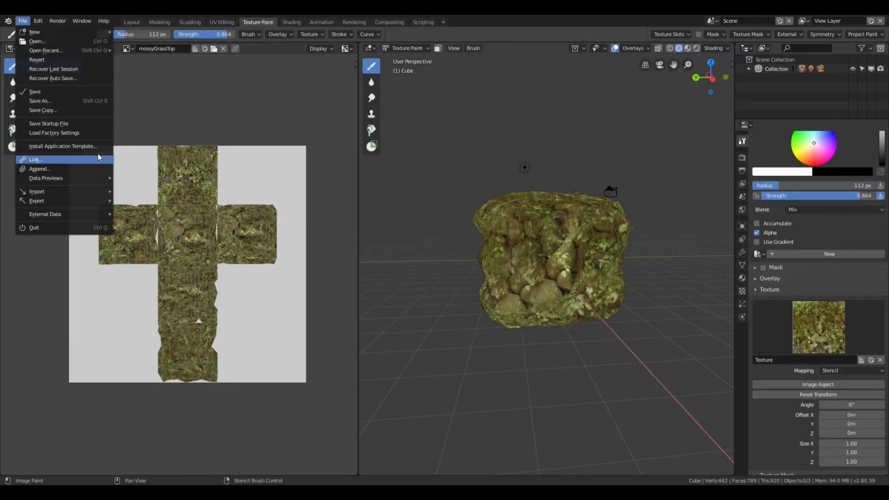
mouse_move(32, 202)
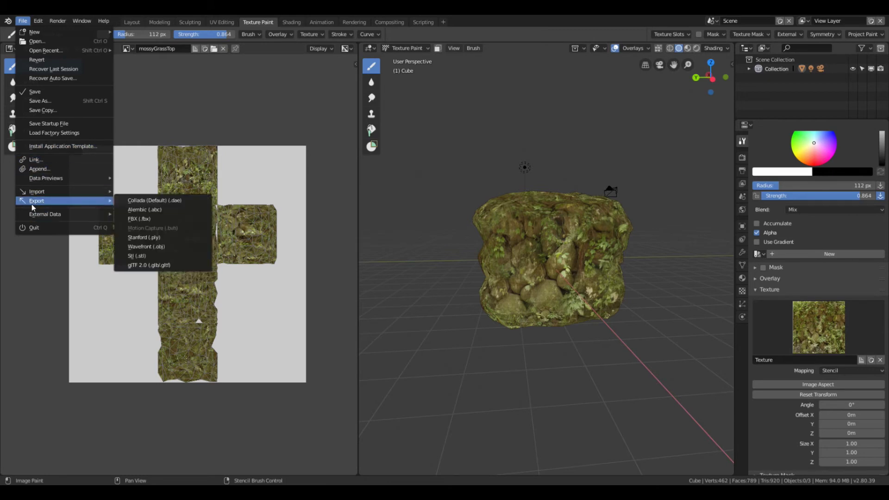
left_click(141, 218)
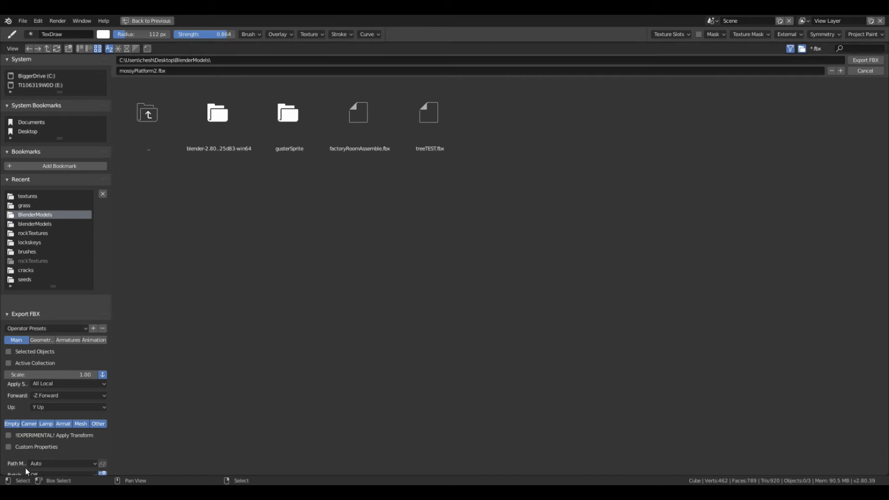
left_click(79, 423)
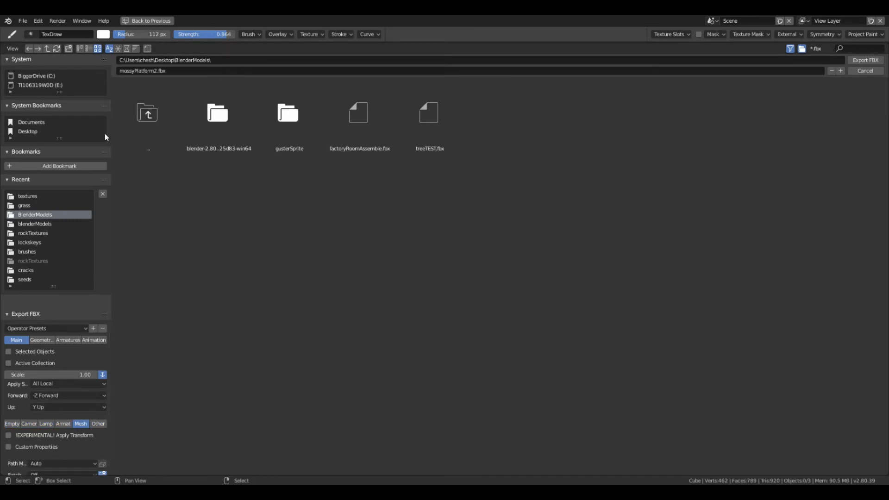
left_click(35, 224)
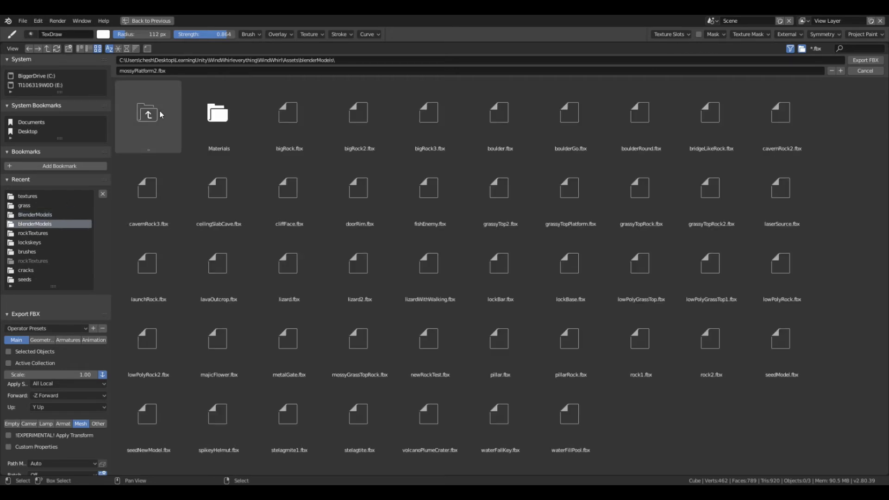
left_click(80, 49)
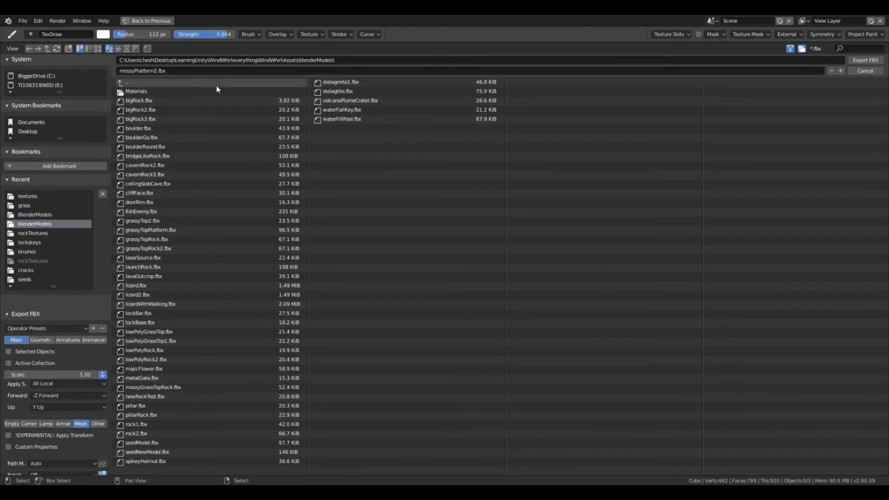
left_click(868, 61)
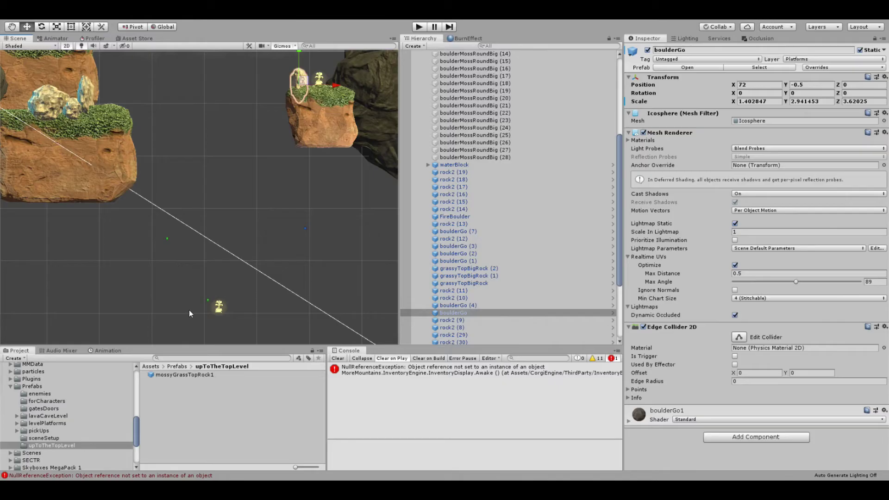
- Switch to Unity and select the mossyPlatform2 model in the blenderModels asset folder
scroll(175, 194, "down", 2)
scroll(74, 394, "up", 4)
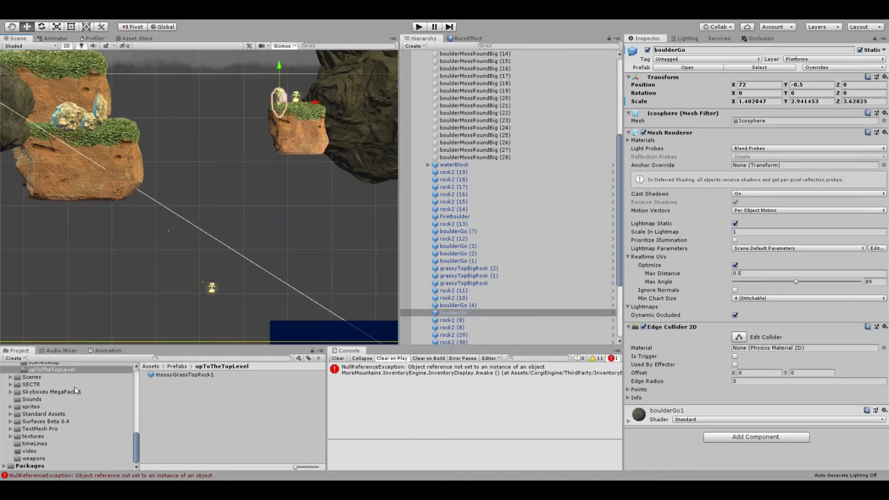
scroll(40, 419, "up", 5)
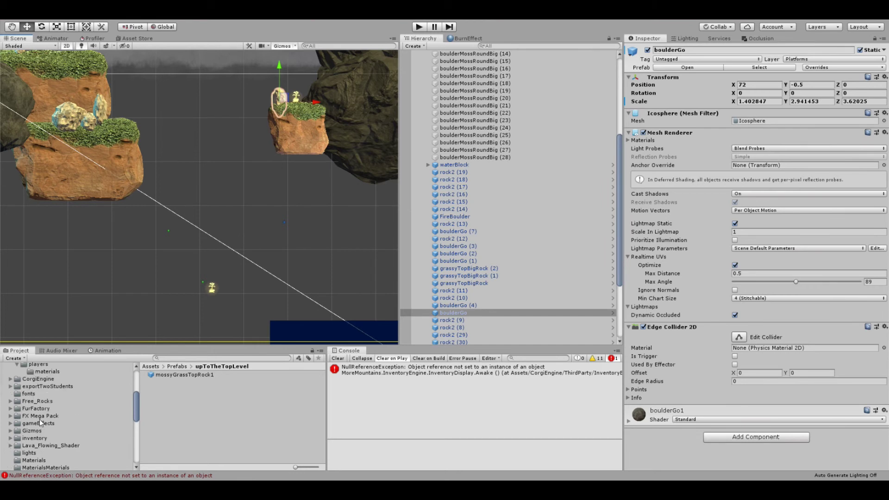
left_click(37, 410)
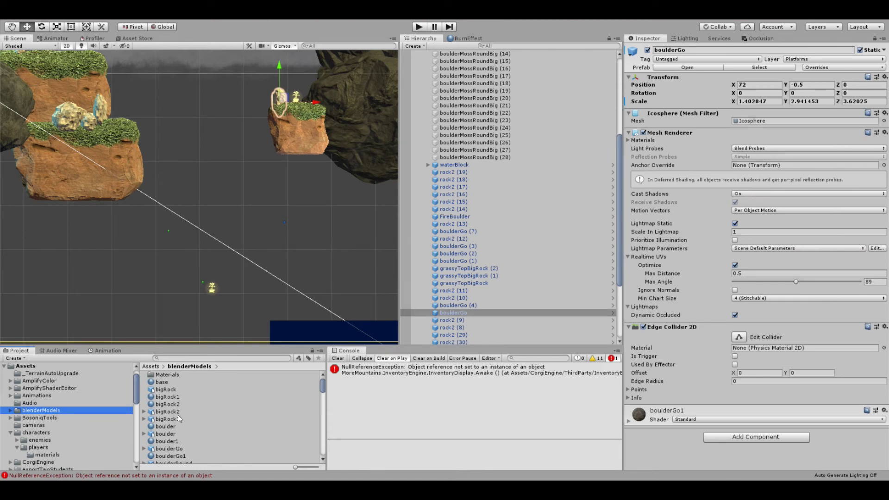
scroll(177, 419, "down", 10)
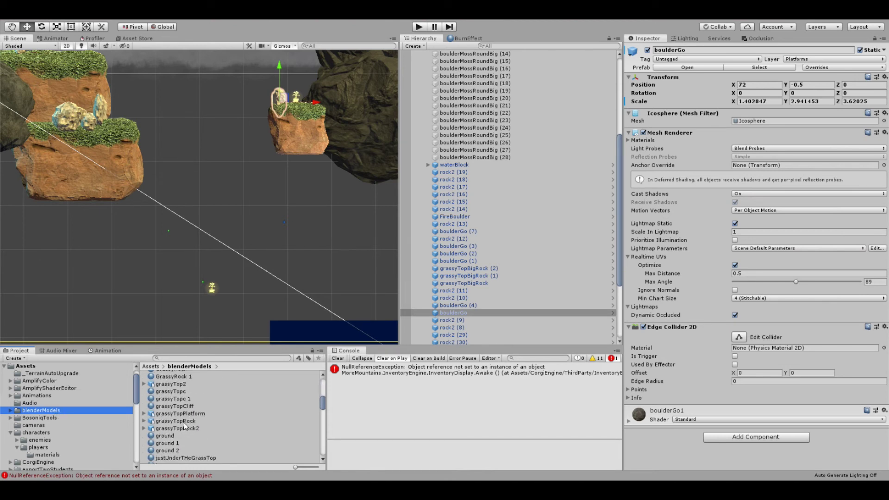
scroll(185, 421, "down", 5)
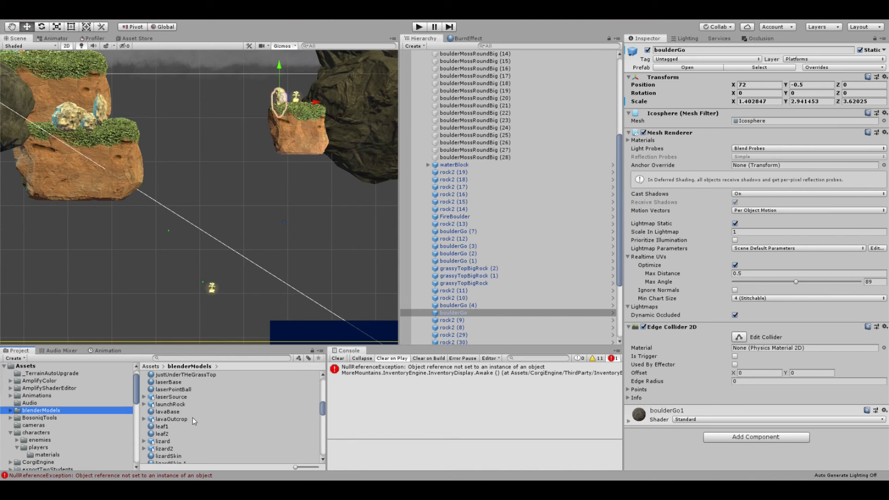
scroll(193, 419, "down", 8)
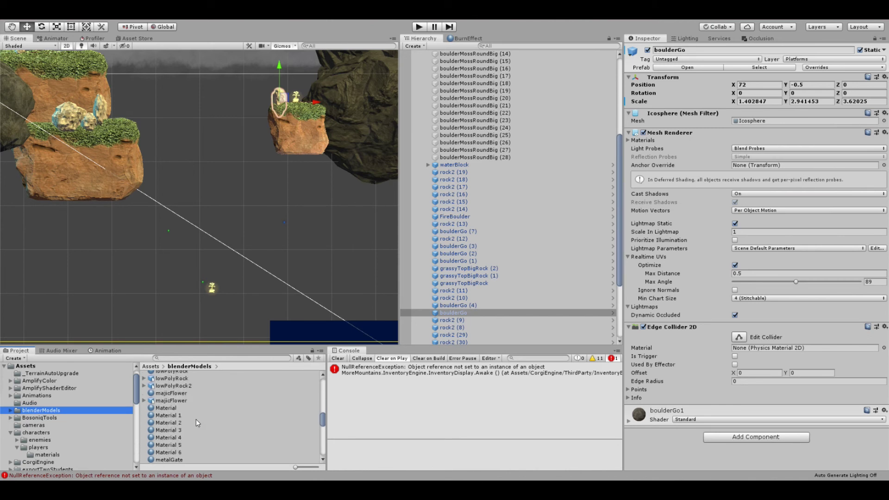
scroll(195, 418, "down", 6)
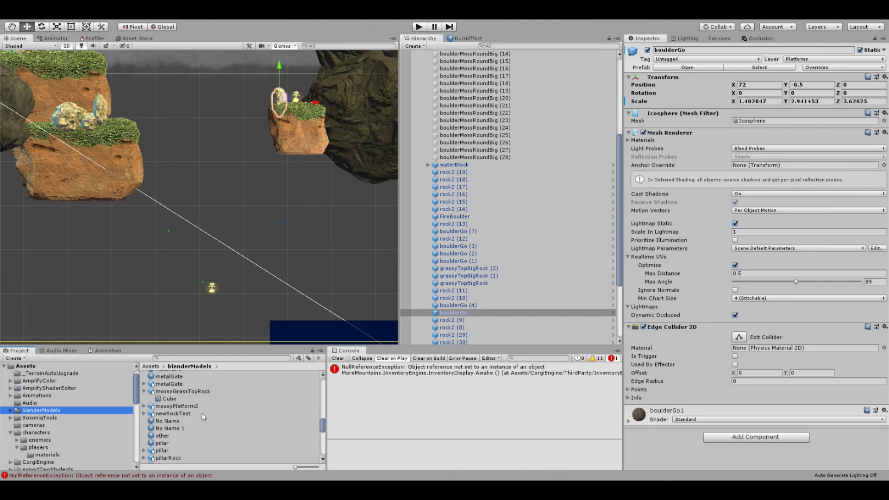
left_click(188, 406)
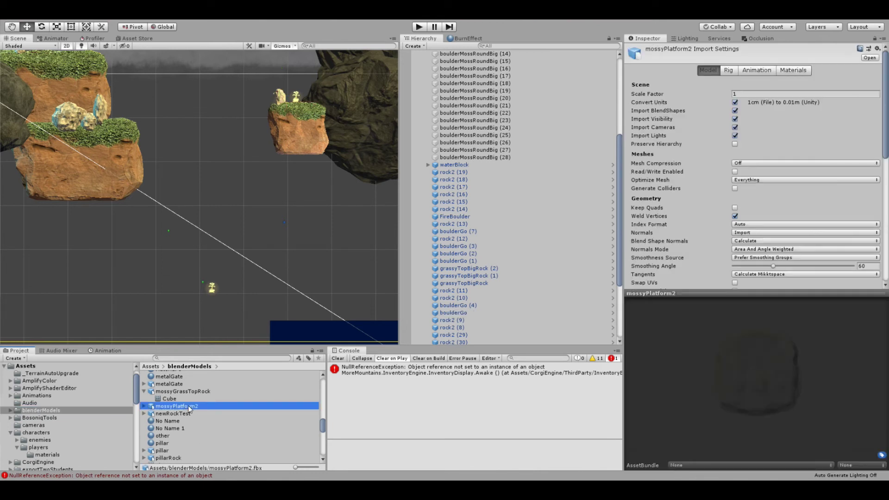
- Extract the embedded materials of mossyPlatform2 into the blenderModels folder
left_click(782, 70)
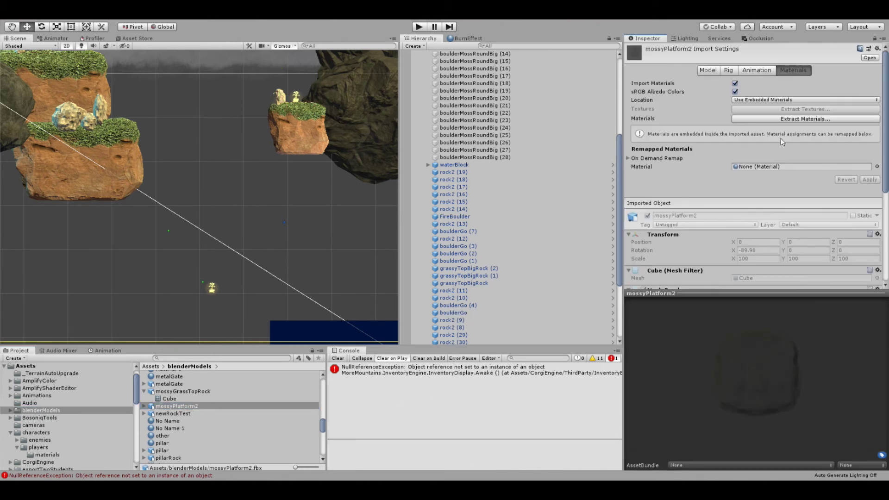
left_click(790, 119)
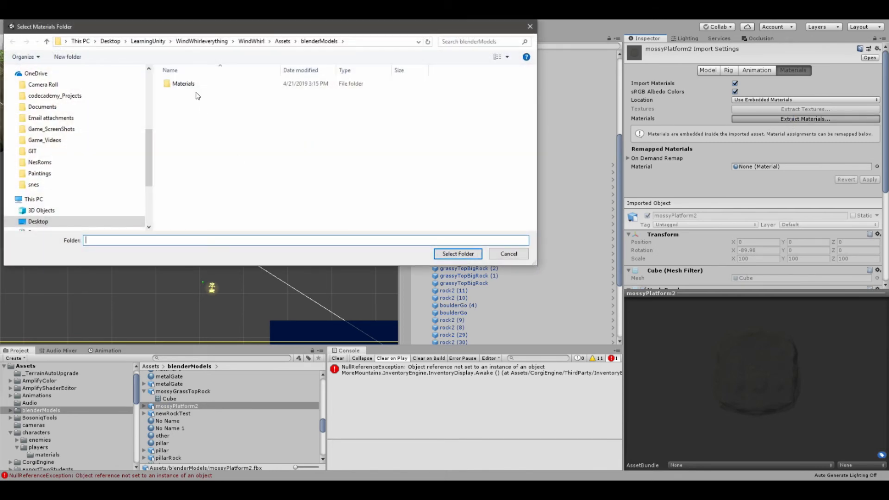
left_click(469, 253)
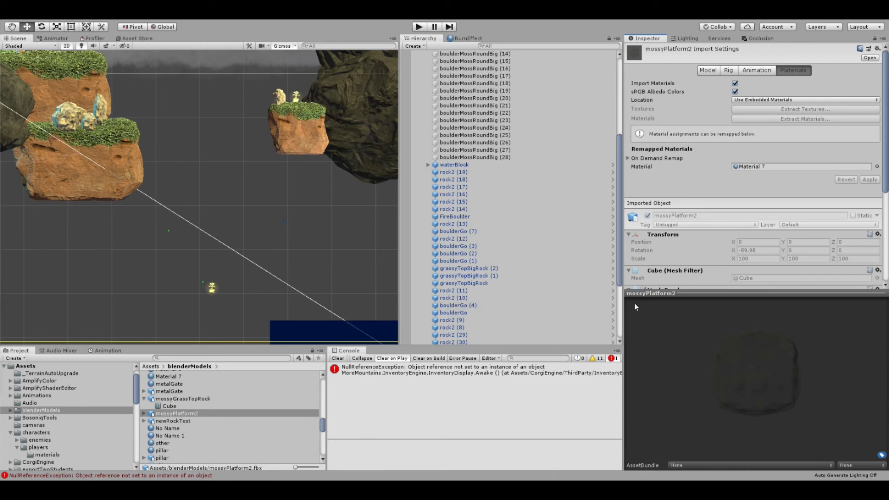
- Review the model's import settings and place mossyPlatform2 in the open space below the floating grassy platforms in the scene
left_click(707, 70)
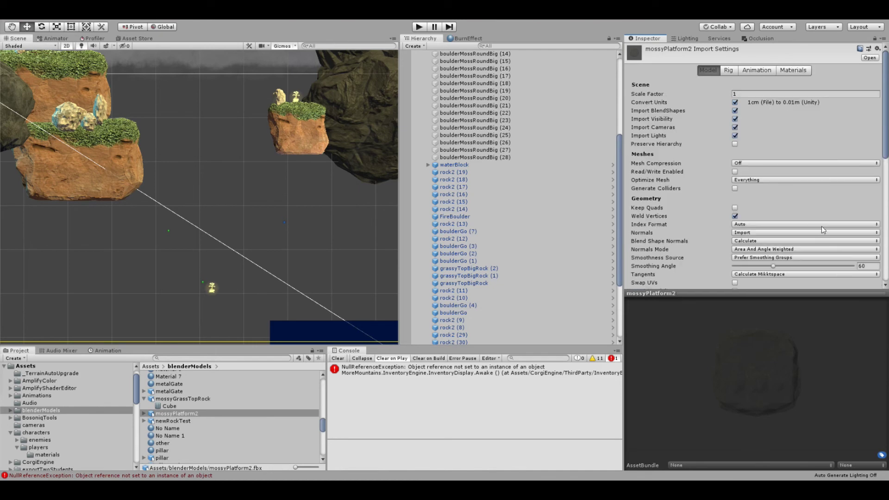
scroll(822, 231, "down", 10)
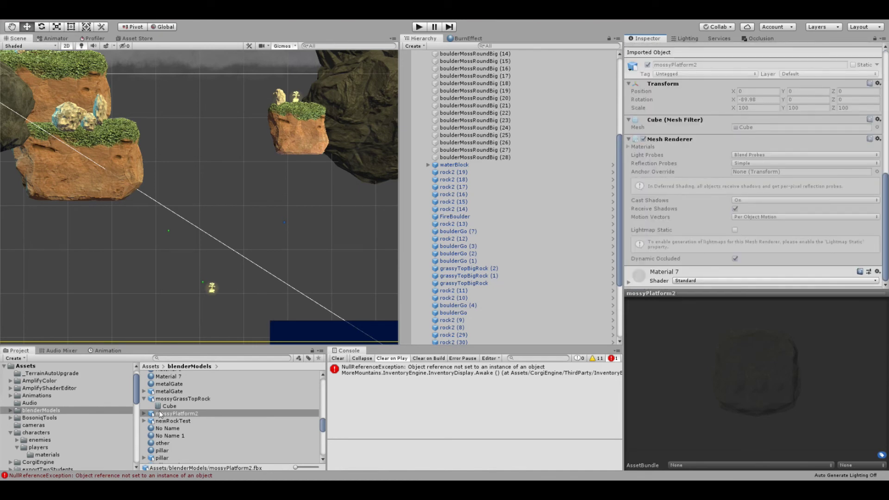
left_click_drag(163, 414, 207, 219)
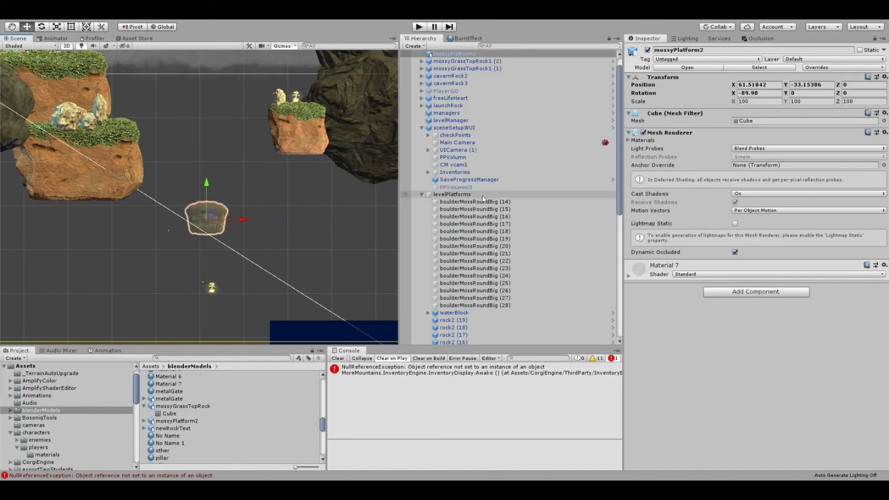
- Expand Material 7 on mossyPlatform2 and set its rendering mode to Opaque
left_click(628, 276)
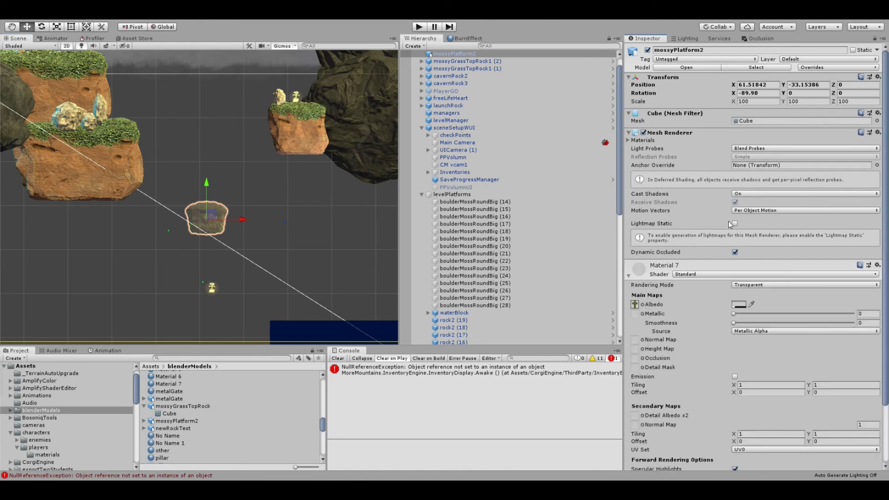
left_click(763, 284)
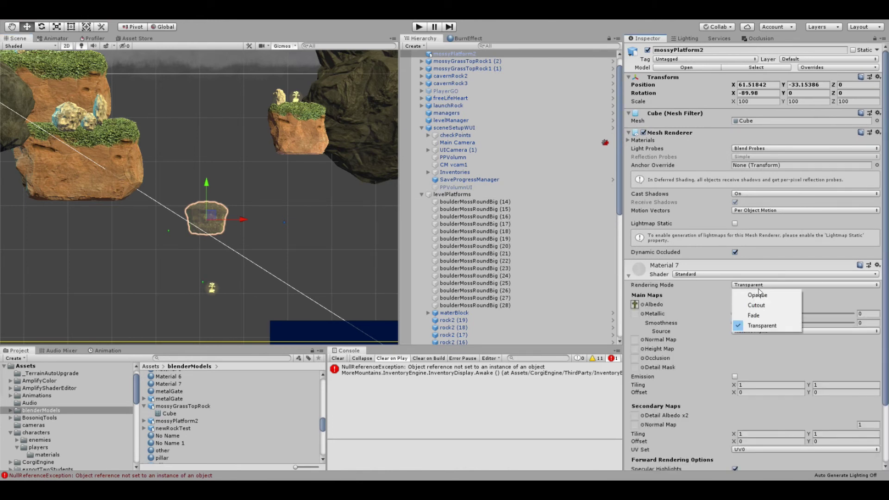
left_click(750, 294)
- Move mossyPlatform2 up into the gap between the two grassy rocks, at about X 58.58, Y -22.42
scroll(232, 215, "up", 2)
scroll(232, 215, "up", 3)
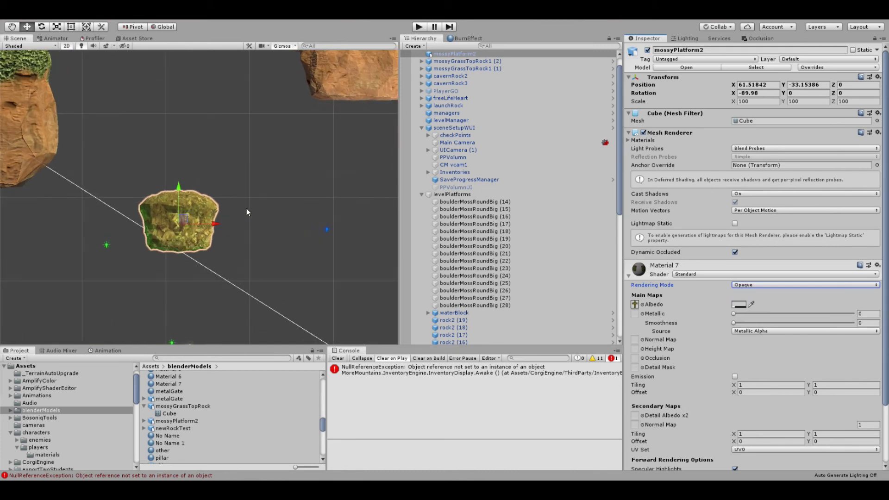
left_click_drag(163, 223, 130, 102)
scroll(149, 123, "down", 2)
middle_click_drag(151, 141, 196, 205)
scroll(192, 202, "down", 2)
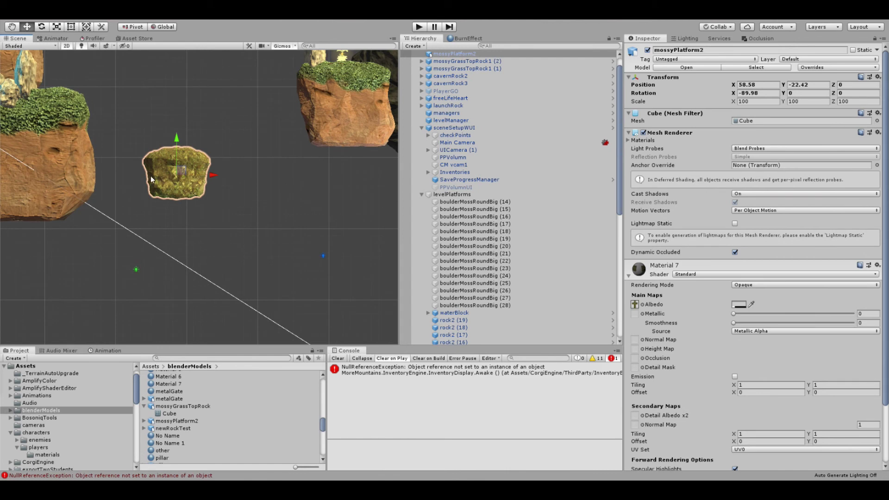
scroll(174, 184, "up", 6)
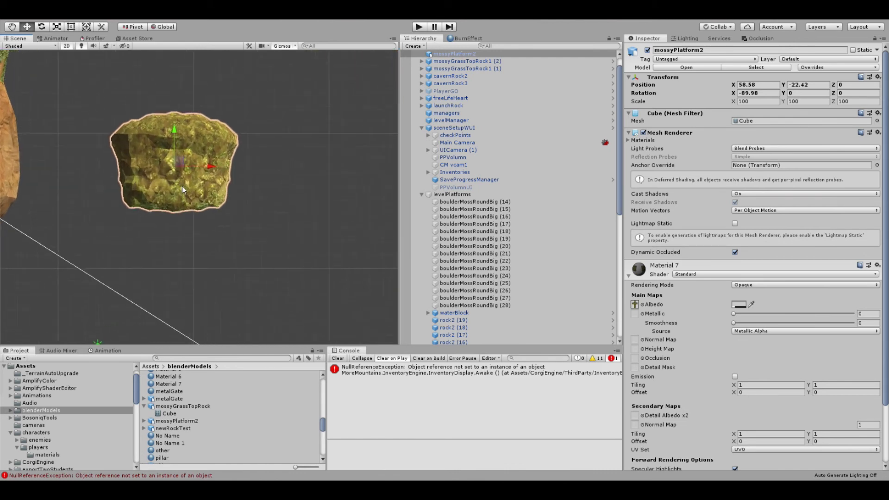
- Rotate mossyPlatform2 to about X -88.25, Y -34.17, Z -145.84 so its wide face points at the camera
left_click(42, 27)
left_click_drag(149, 155, 286, 163)
middle_click_drag(278, 157, 281, 192)
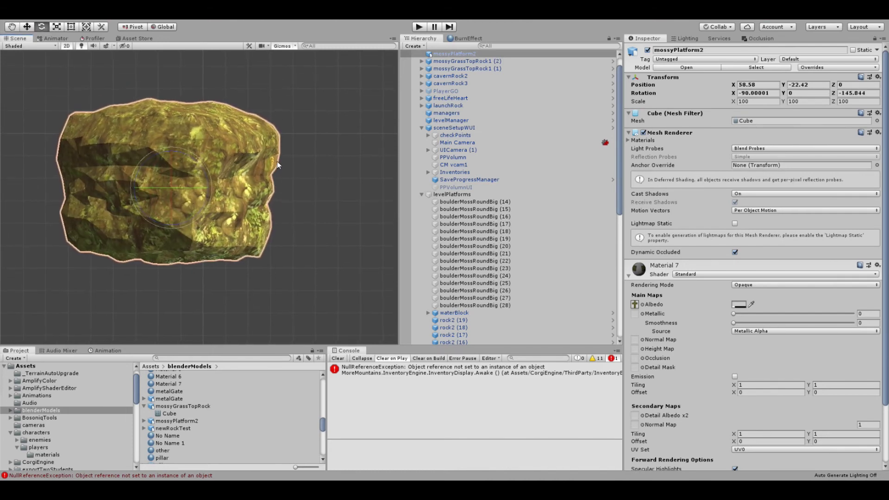
left_click_drag(170, 168, 199, 168)
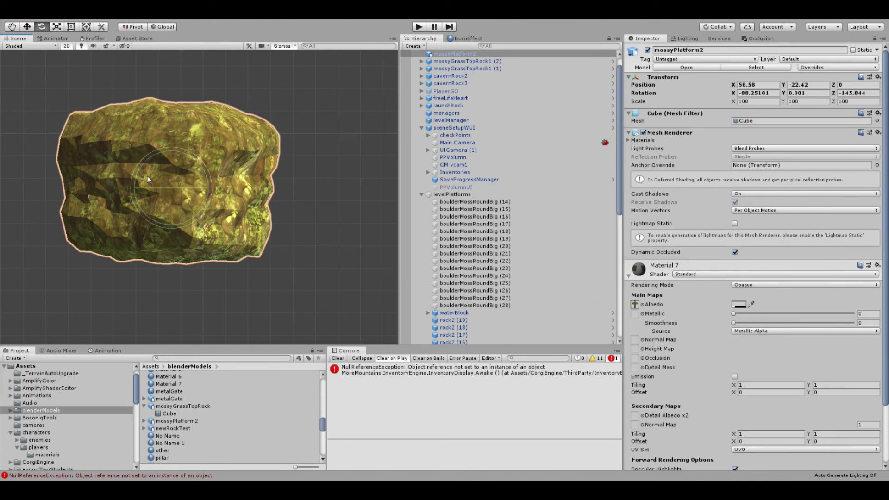
left_click_drag(157, 187, 199, 194)
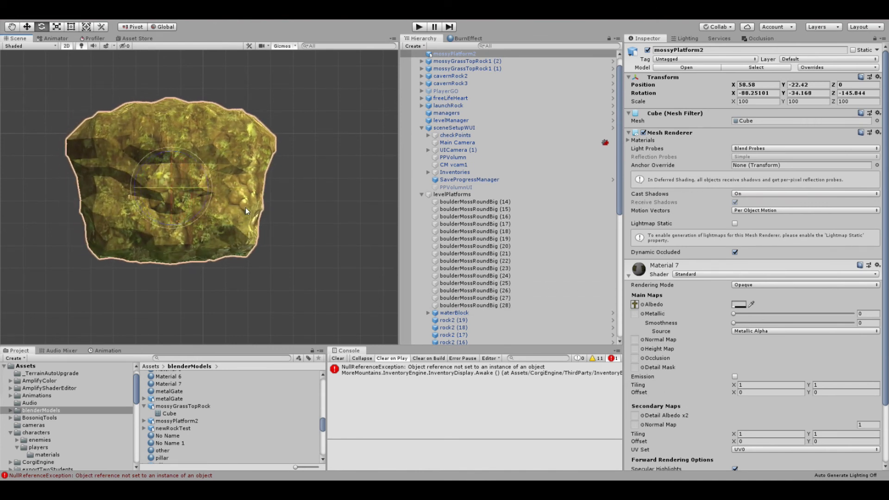
scroll(272, 233, "down", 4)
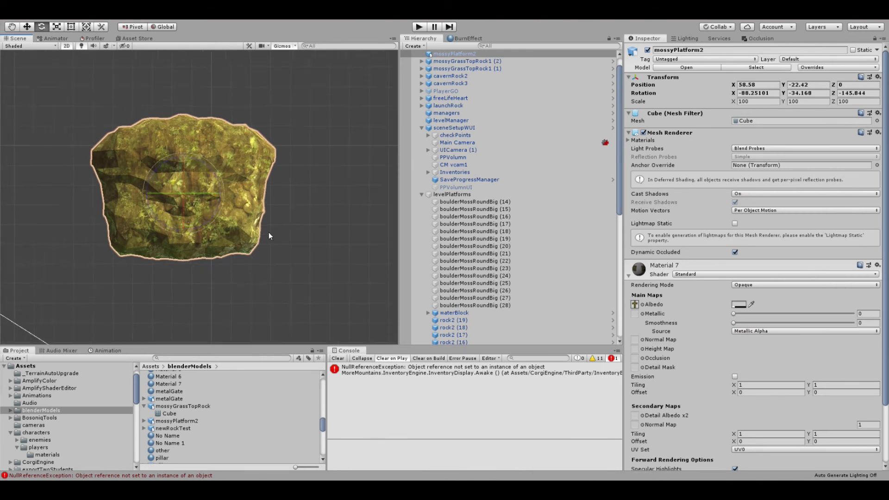
- Move mossyPlatform2 against the side of the lower grassy rock, at about X 47.89, Y -17.96
left_click(27, 26)
scroll(183, 181, "down", 4)
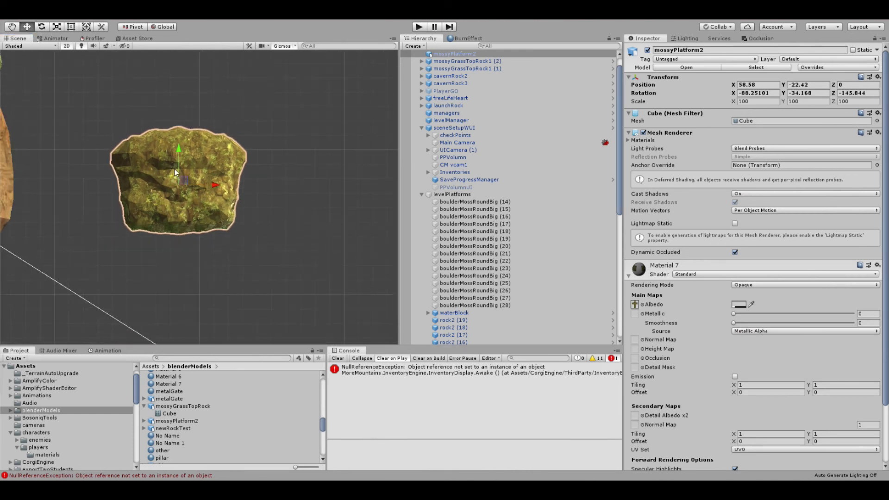
middle_click_drag(183, 181, 213, 230)
left_click_drag(213, 230, 103, 180)
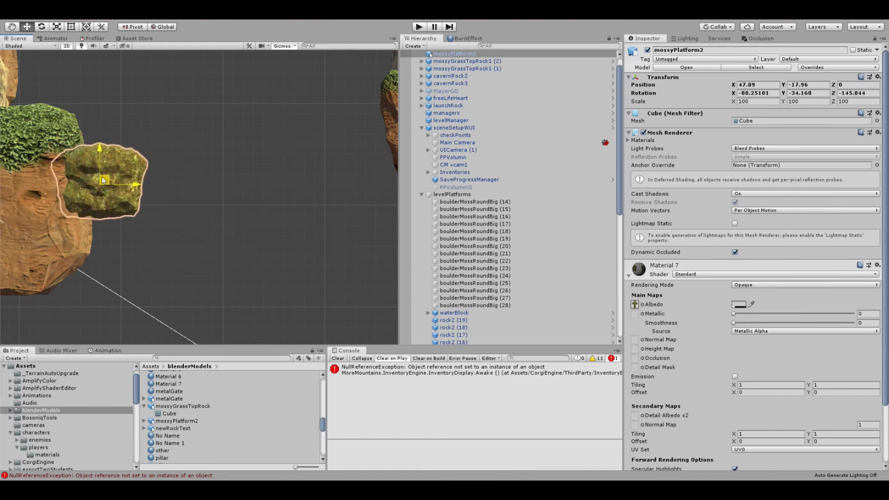
- Enlarge the mossyPlatform2 mesh and reduce its height to make a wide, flat ledge
left_click(57, 27)
left_click_drag(103, 182, 147, 195)
left_click_drag(102, 146, 102, 166)
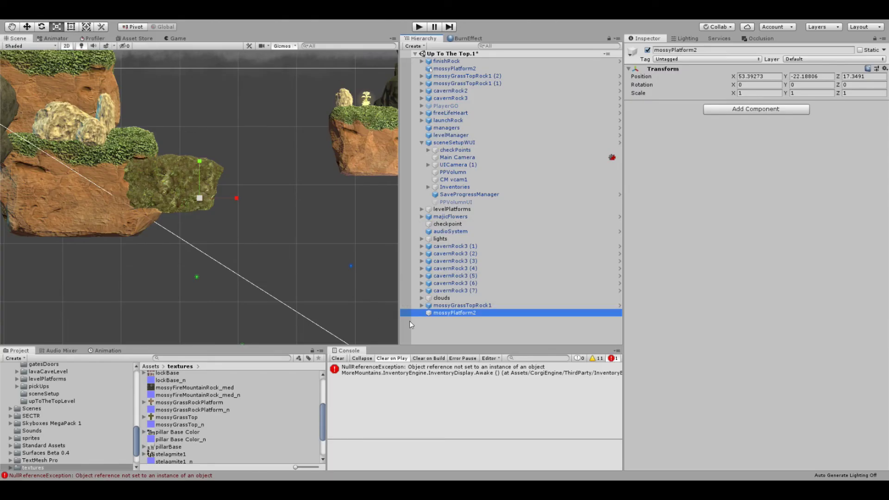
- Try to narrow the empty mossyPlatform2 object to an X scale of about 0.625
scroll(222, 199, "up", 5)
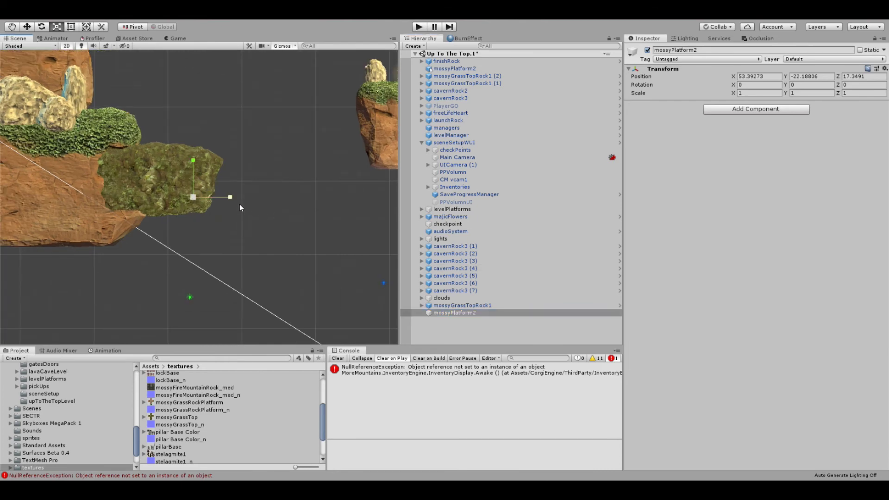
middle_click_drag(240, 207, 307, 252)
scroll(284, 232, "up", 3)
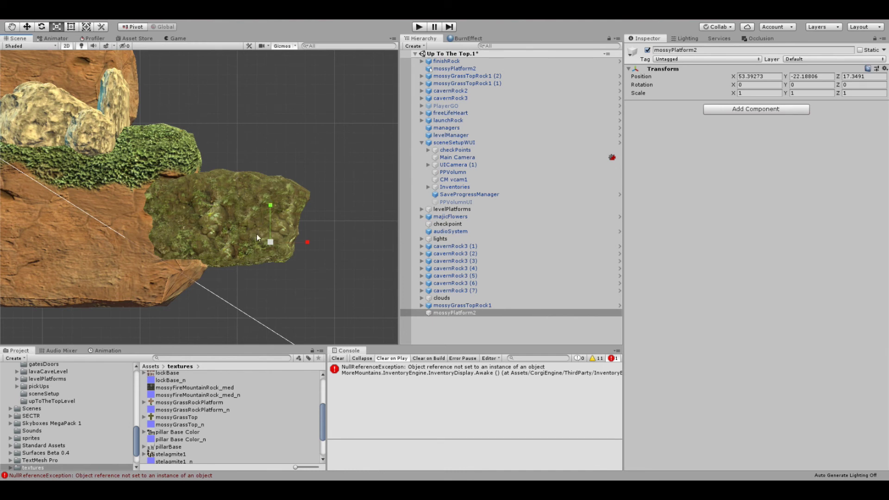
left_click_drag(311, 241, 296, 243)
- Select the empty mossyPlatform2 object and reset its transform
left_click(448, 313)
left_click(448, 322)
left_click(453, 313)
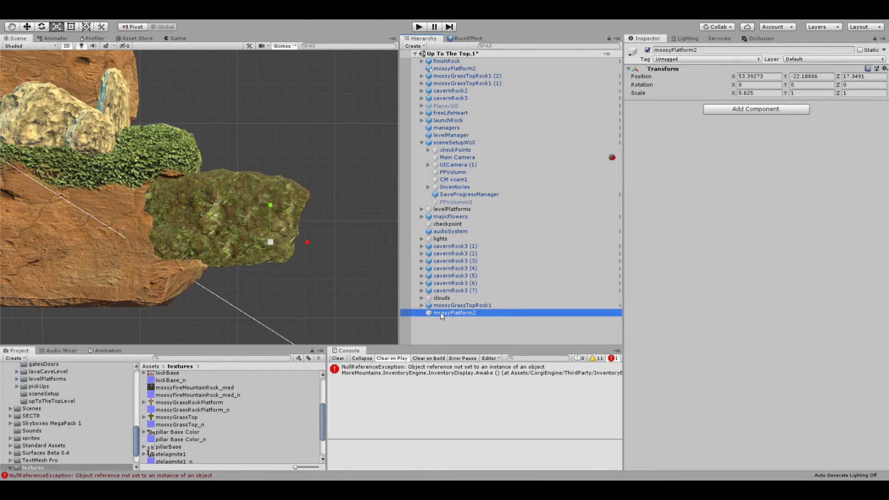
left_click(887, 68)
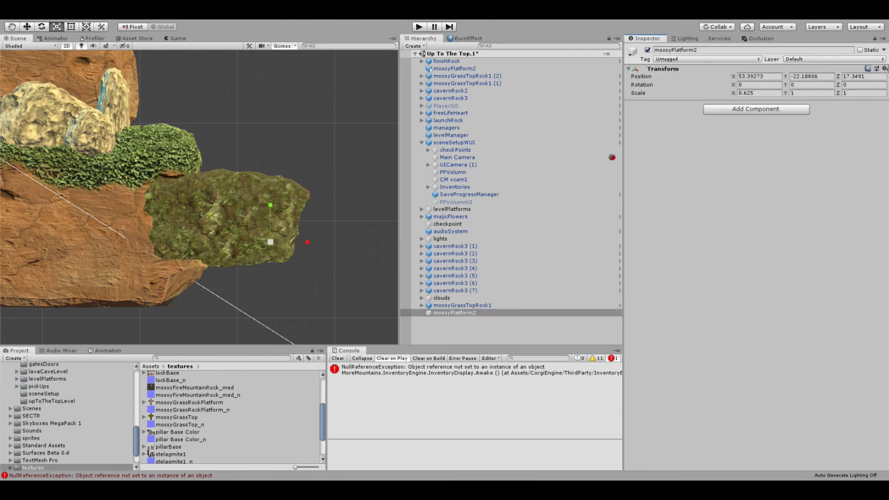
left_click(885, 68)
left_click(814, 80)
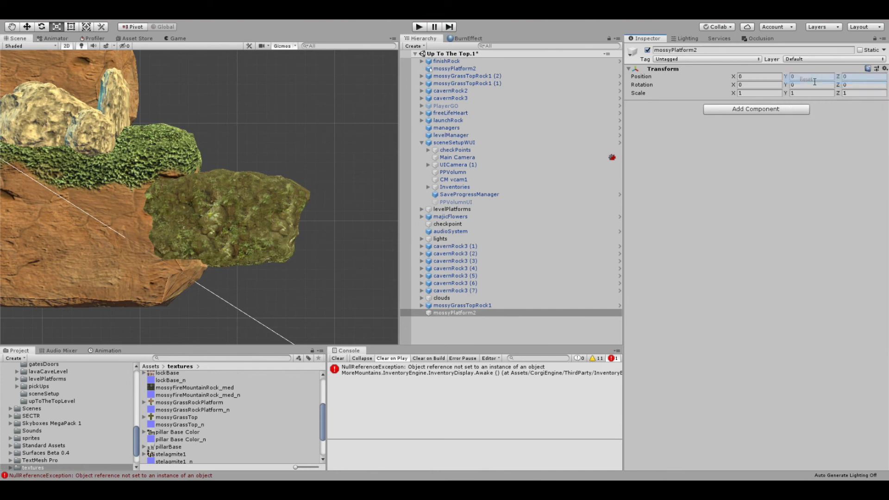
- Parent the mossyPlatform2 mesh to the empty mossyPlatform2 object and move the mesh onto the scene origin, at about X -0.2, Y 0.3
scroll(302, 209, "down", 8)
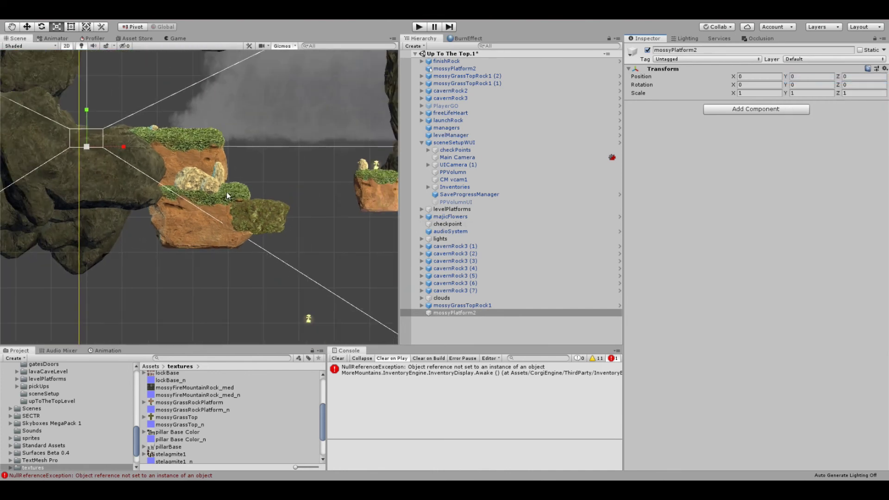
middle_click_drag(187, 146, 197, 196)
left_click(26, 27)
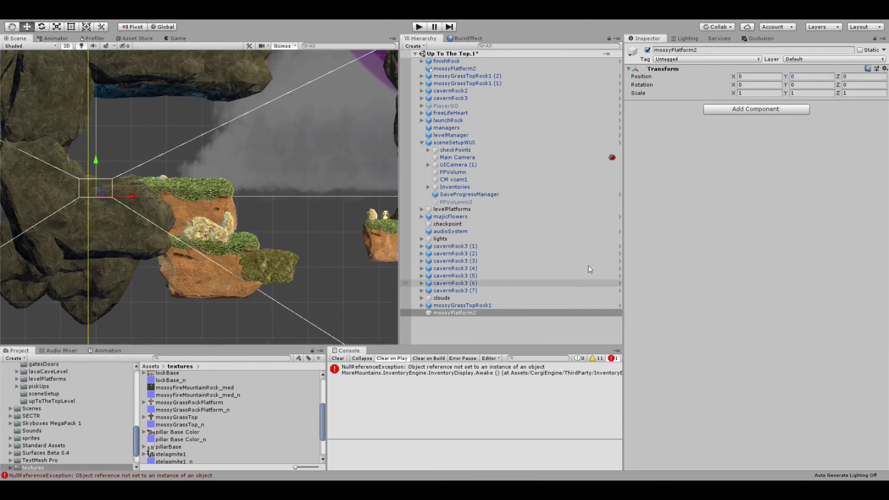
left_click_drag(448, 71, 448, 313)
left_click_drag(272, 263, 99, 194)
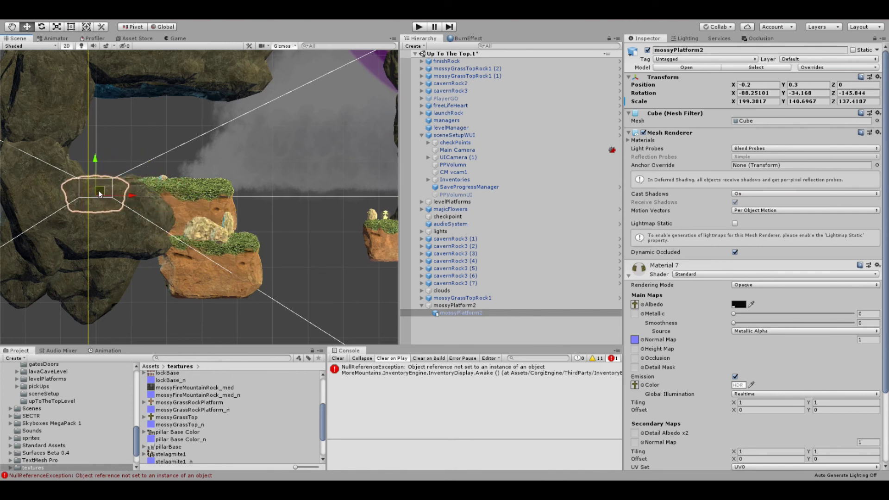
- Move the parent mossyPlatform2 object back beside the lower grassy rock, at about X 51.7, Y -22.9
left_click(457, 306)
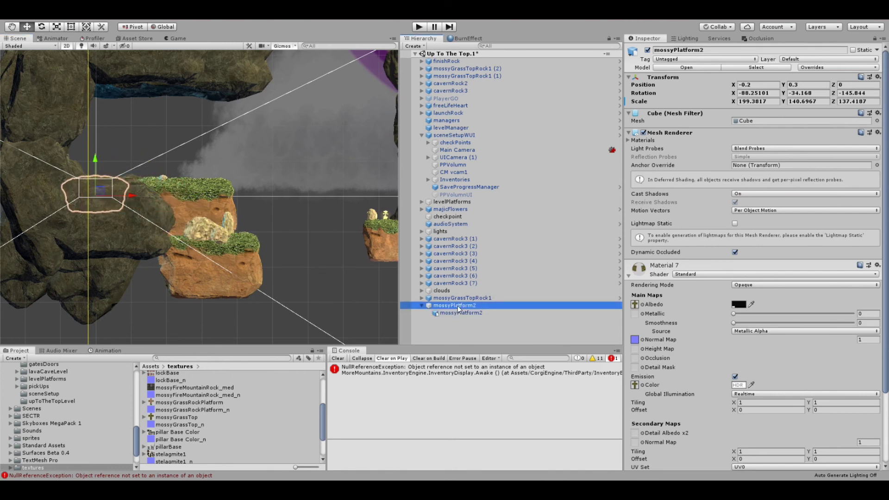
left_click(461, 314)
left_click(451, 307)
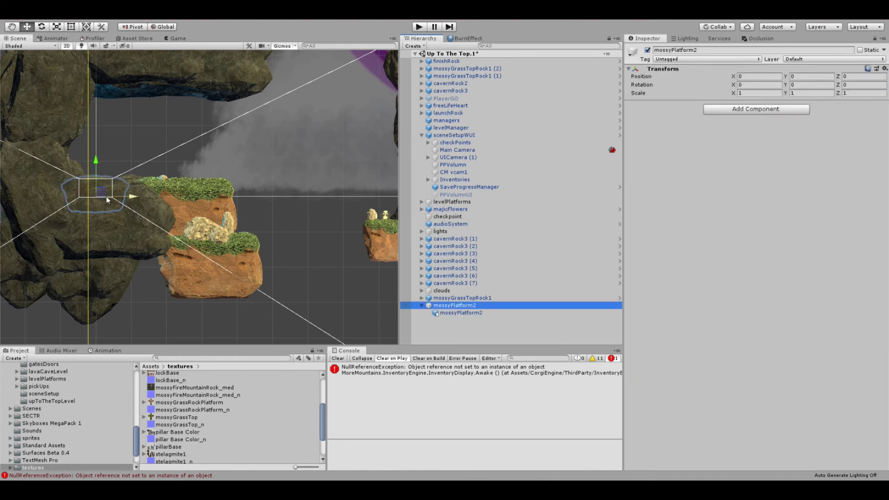
left_click_drag(96, 193, 282, 274)
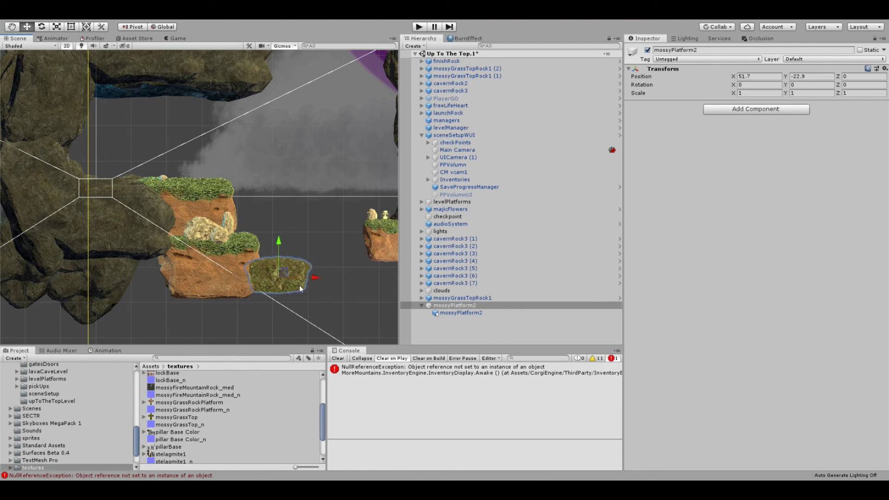
- Add an Edge Collider 2D component to the parent mossyPlatform2 object
scroll(341, 292, "up", 6)
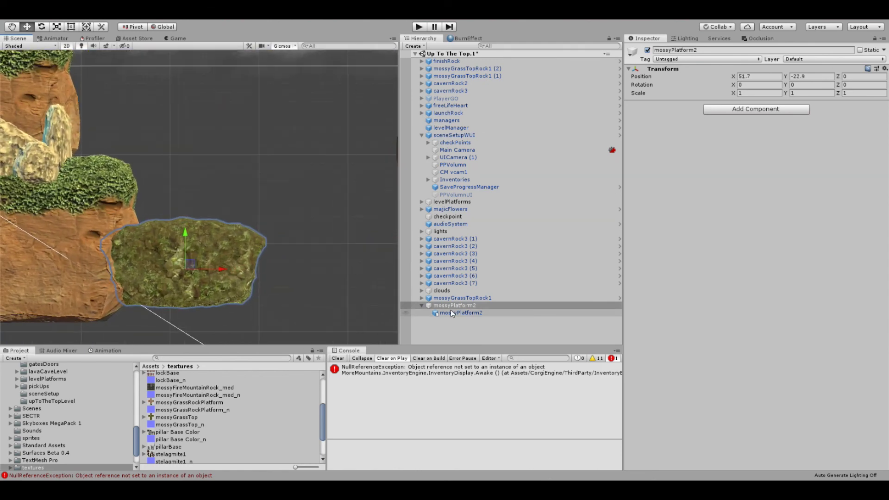
left_click(739, 111)
type("edge")
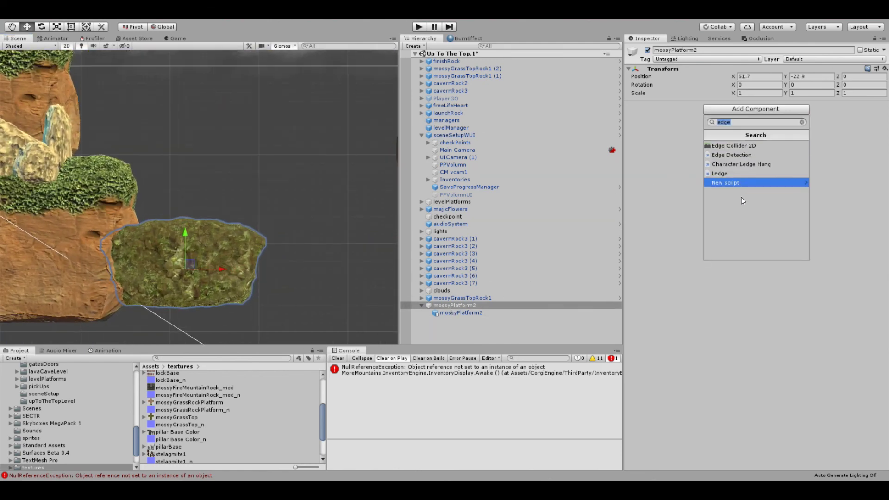
left_click(729, 146)
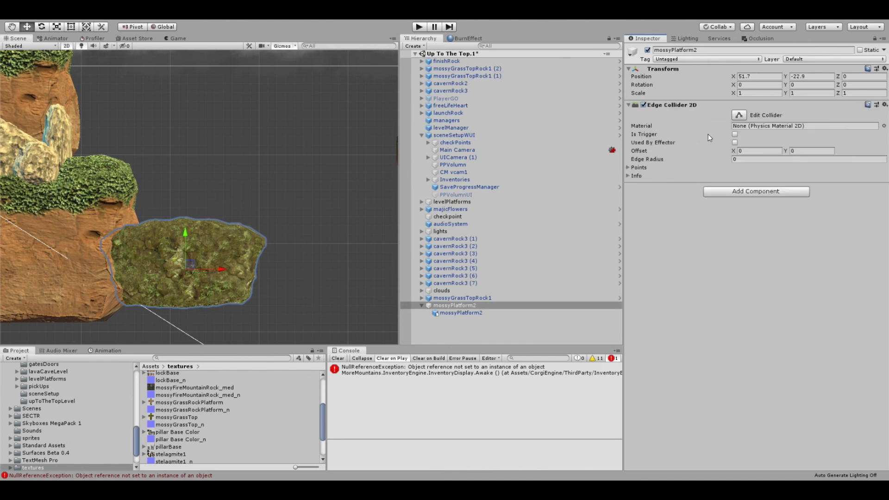
- Edit the edge collider's points so that it follows the outline of the mossy platform
left_click(739, 115)
left_click_drag(186, 269, 193, 221)
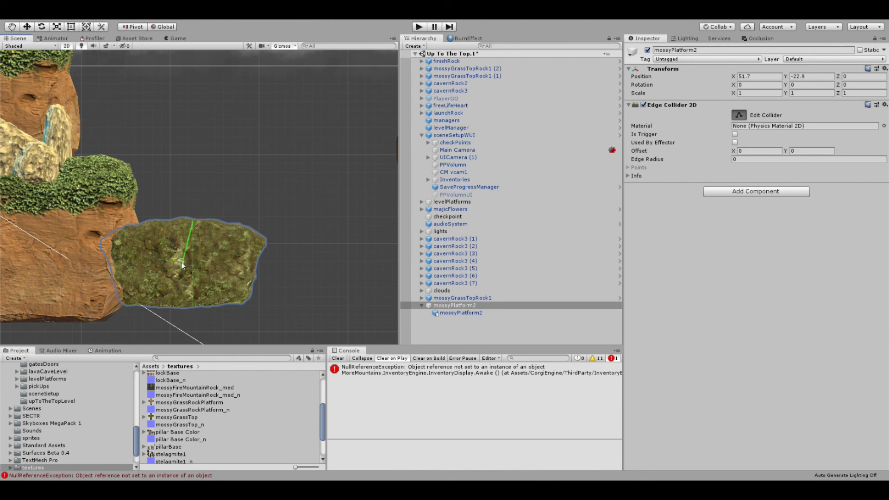
left_click_drag(182, 271, 186, 307)
left_click_drag(186, 275, 104, 254)
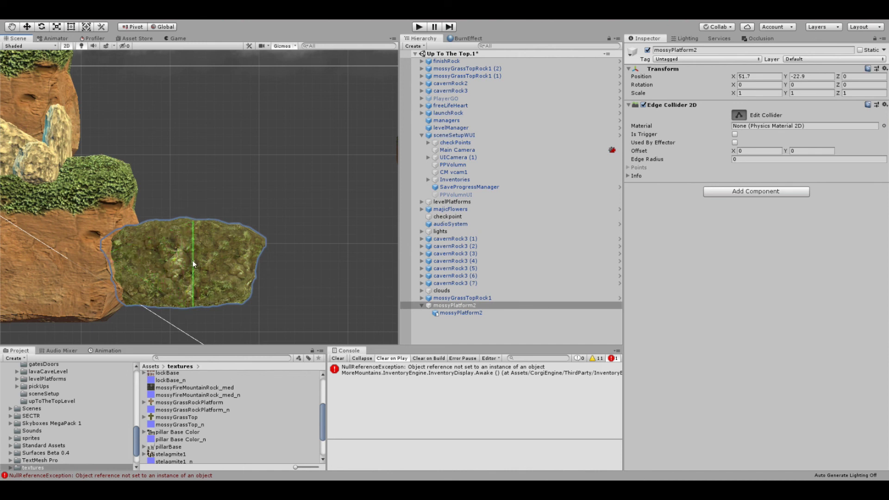
left_click_drag(192, 264, 264, 240)
left_click_drag(205, 222, 149, 222)
- Assign the parent mossyPlatform2 object and its children to the Platforms layer
left_click(811, 60)
left_click(795, 120)
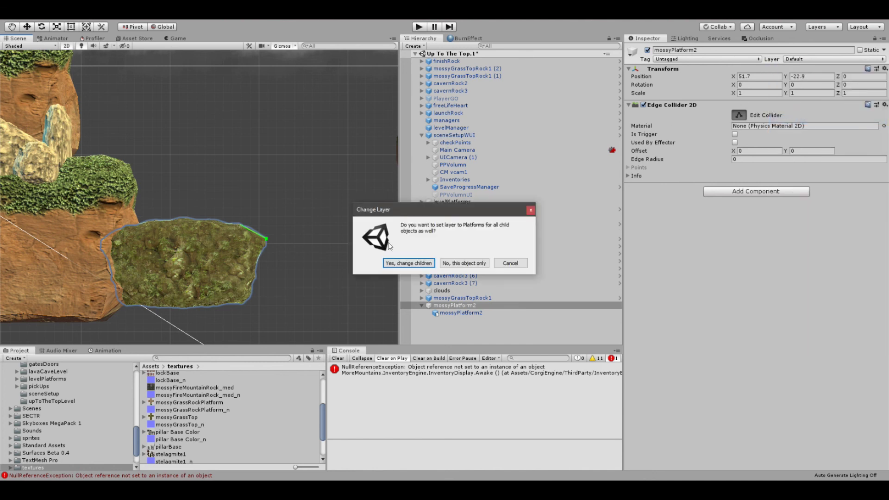
left_click(401, 265)
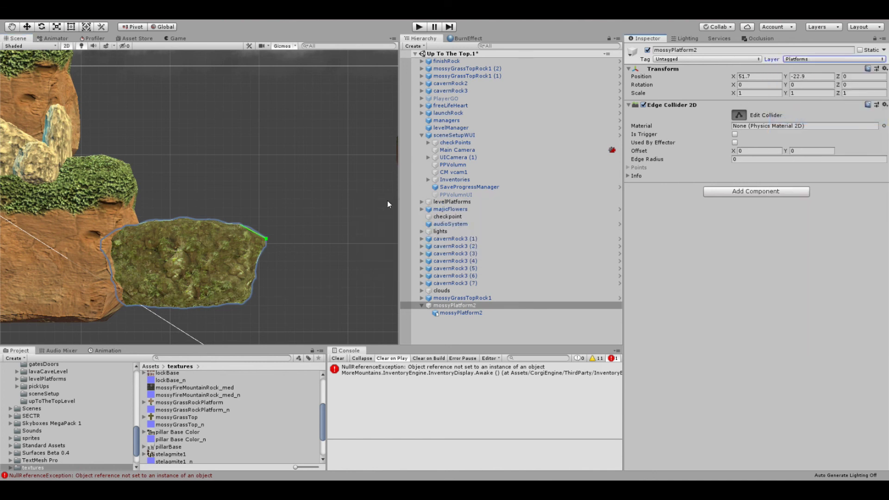
- Run the game and test the mossy platform by walking the character on and off it and jumping toward the next rock
left_click(422, 26)
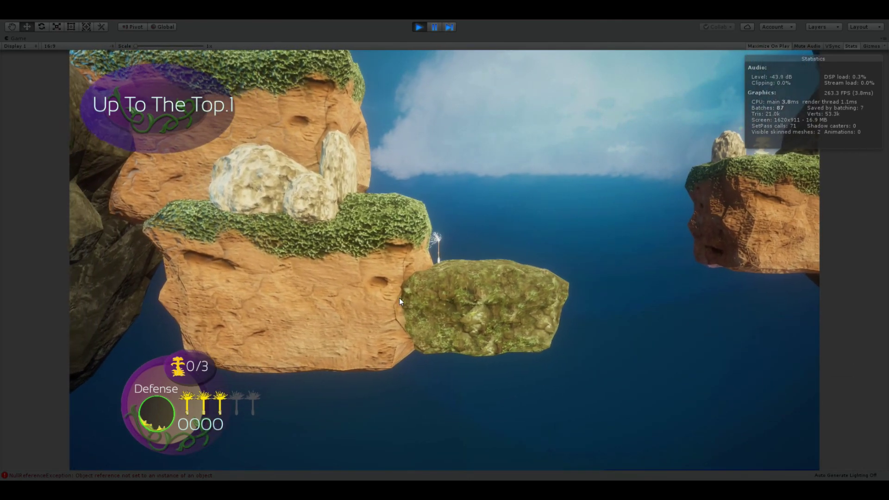
key("d")
key("a")
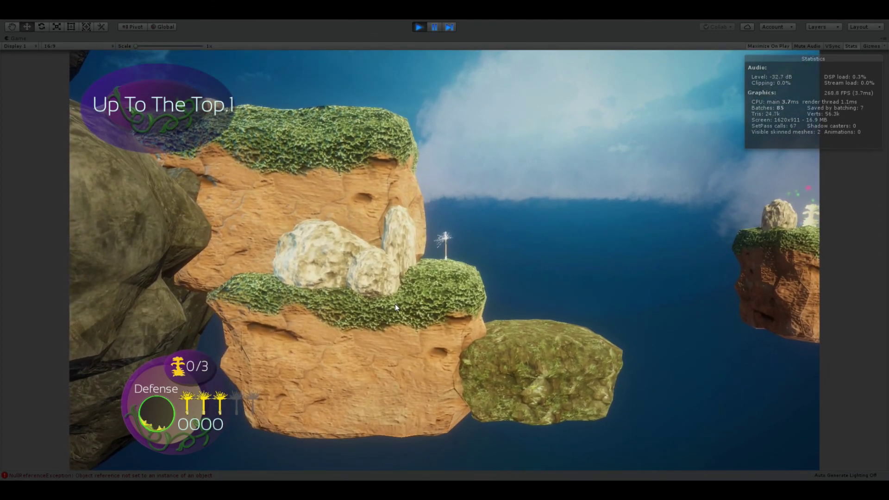
key("d")
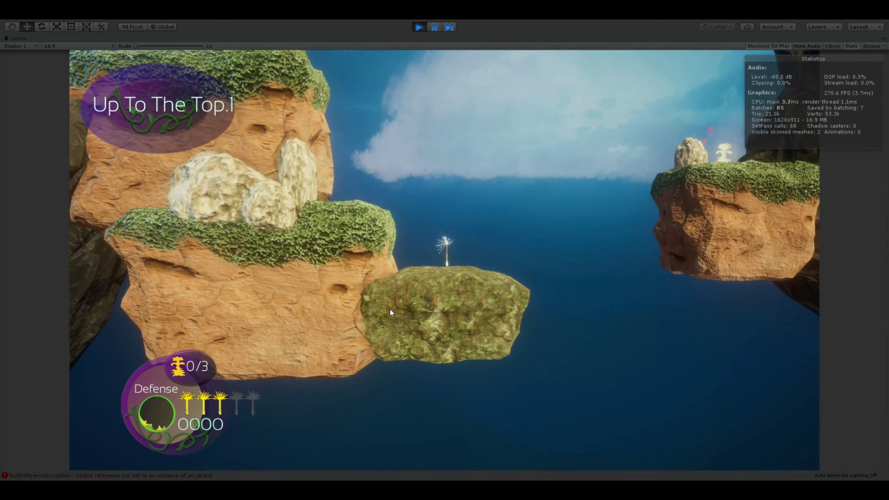
key("space")
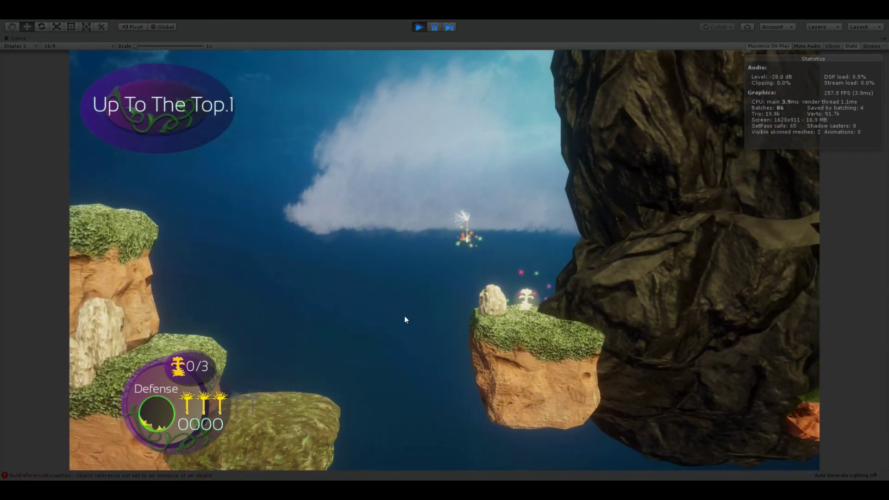